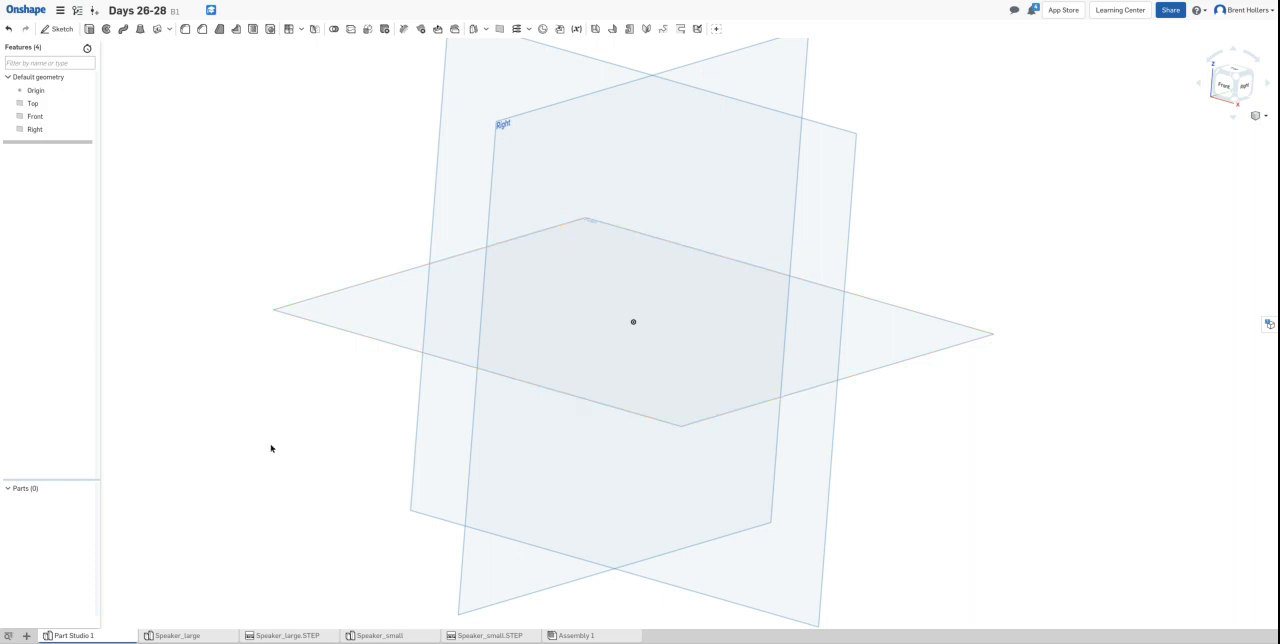
click(27, 636)
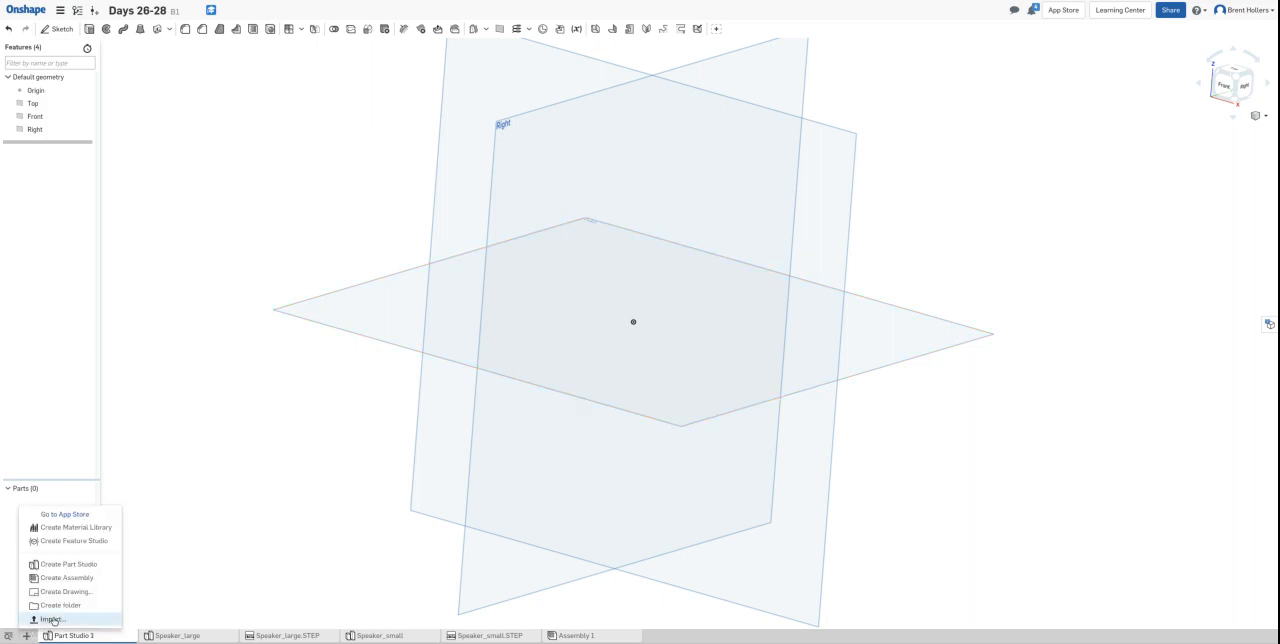
click(52, 619)
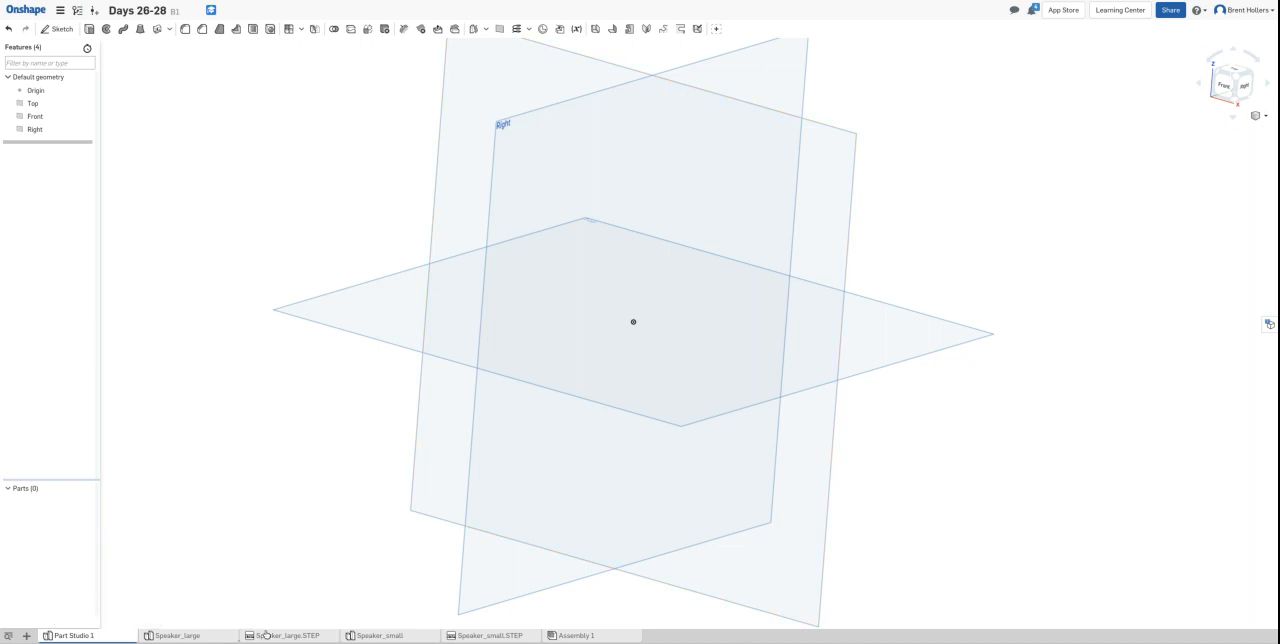
- Bring the Speaker_large part from the current document into this part studio as a derived part
mouse_move(268, 635)
mouse_move(82, 637)
click(561, 29)
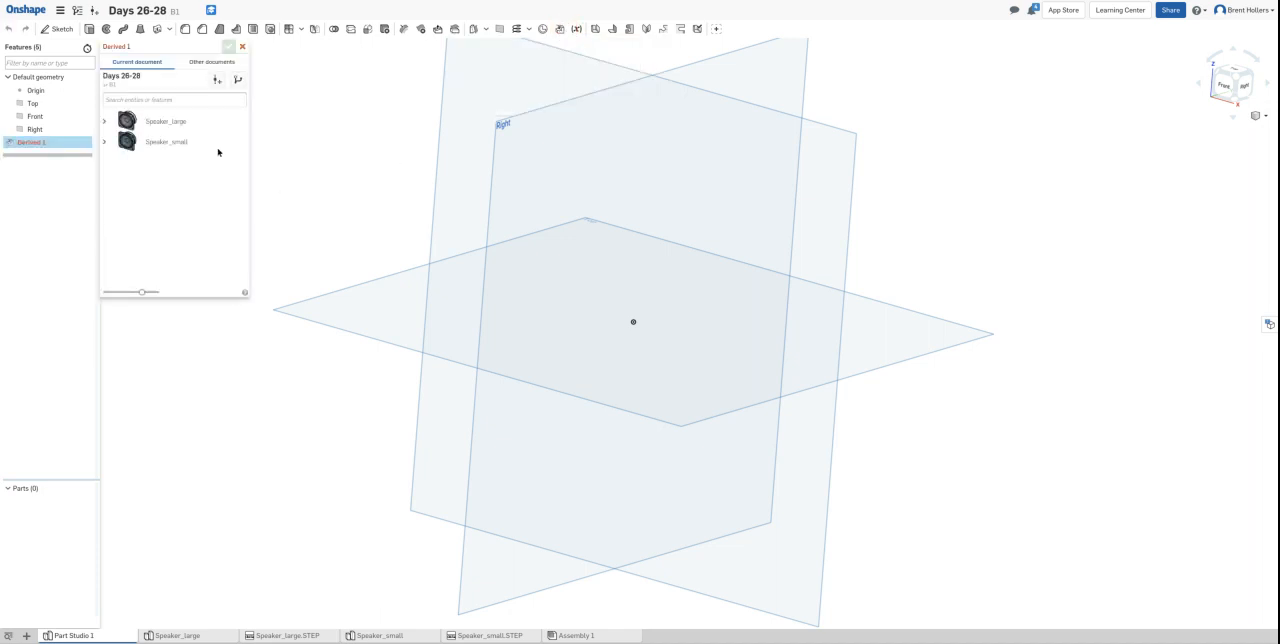
click(127, 121)
click(137, 141)
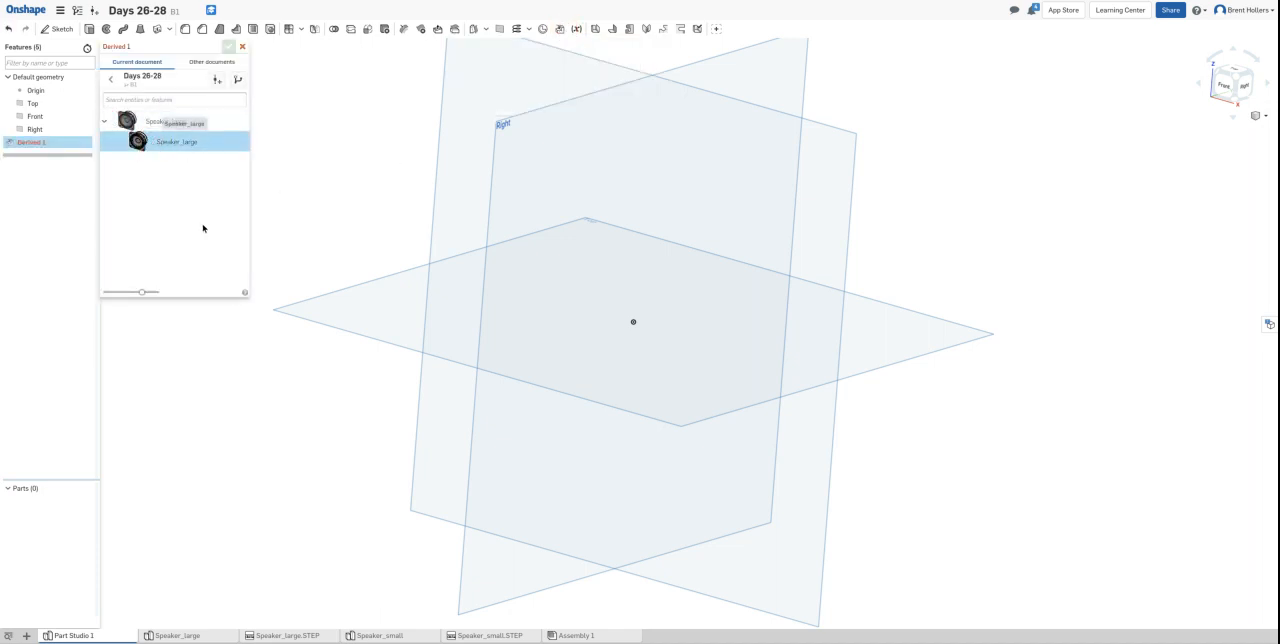
click(229, 47)
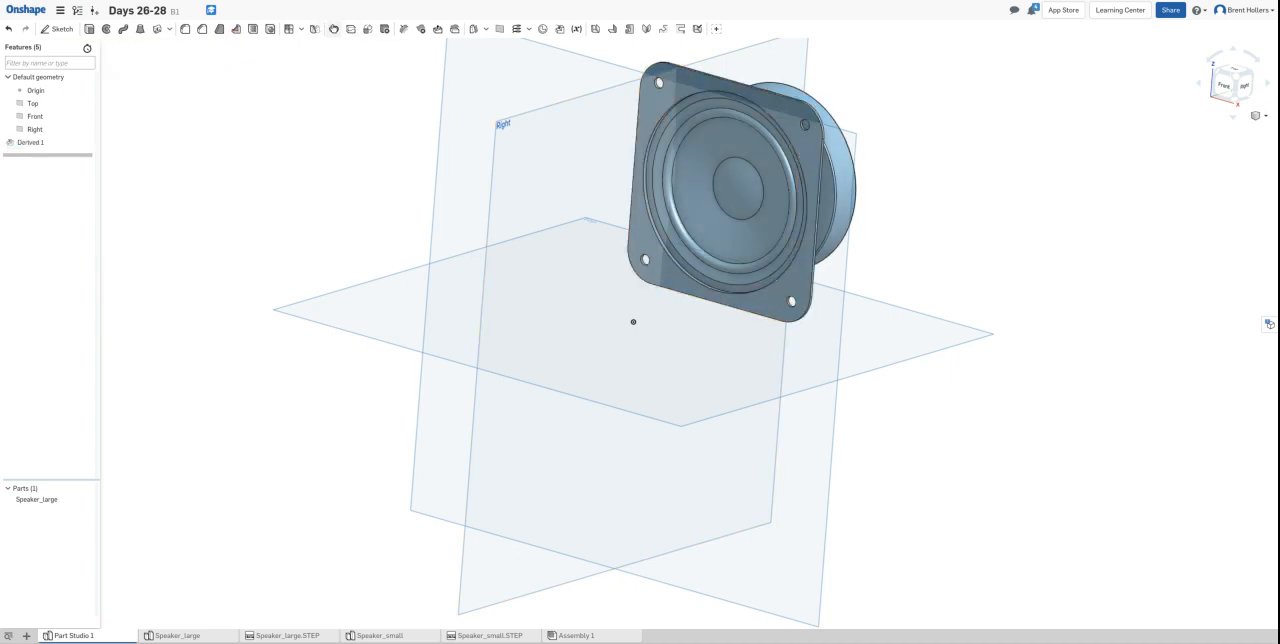
- Transform Speaker_large with Translate by XYZ, using X -0.8327 in, Y -1.25 in and Z -1.6872 in
click(367, 28)
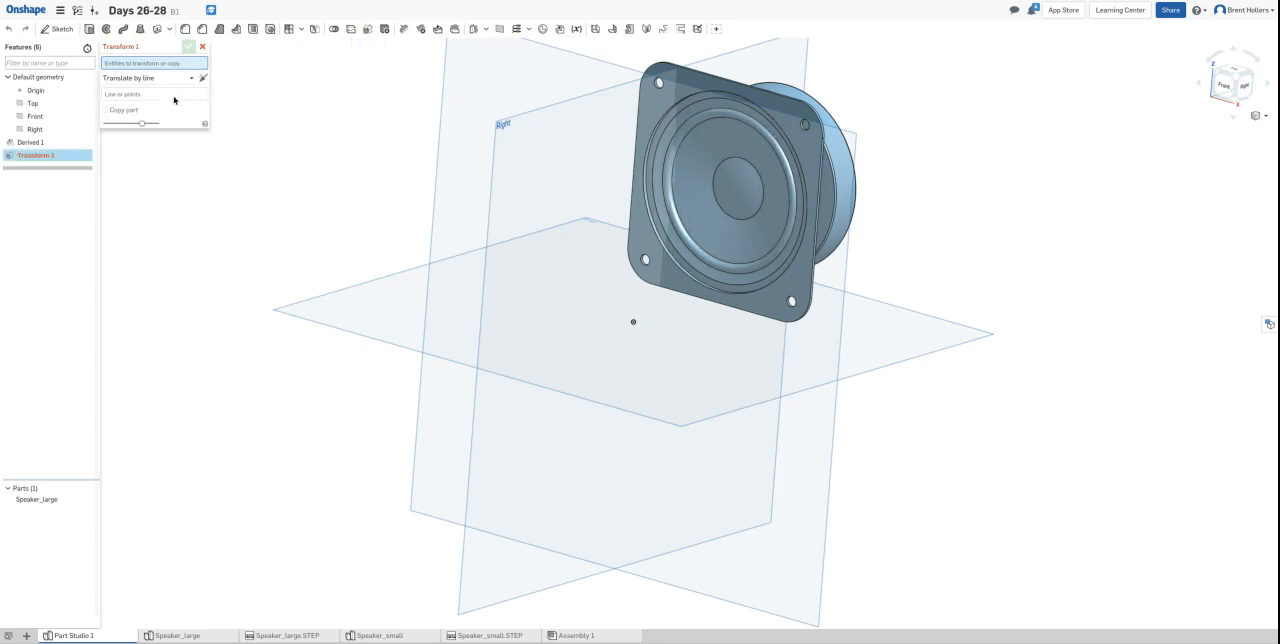
click(702, 88)
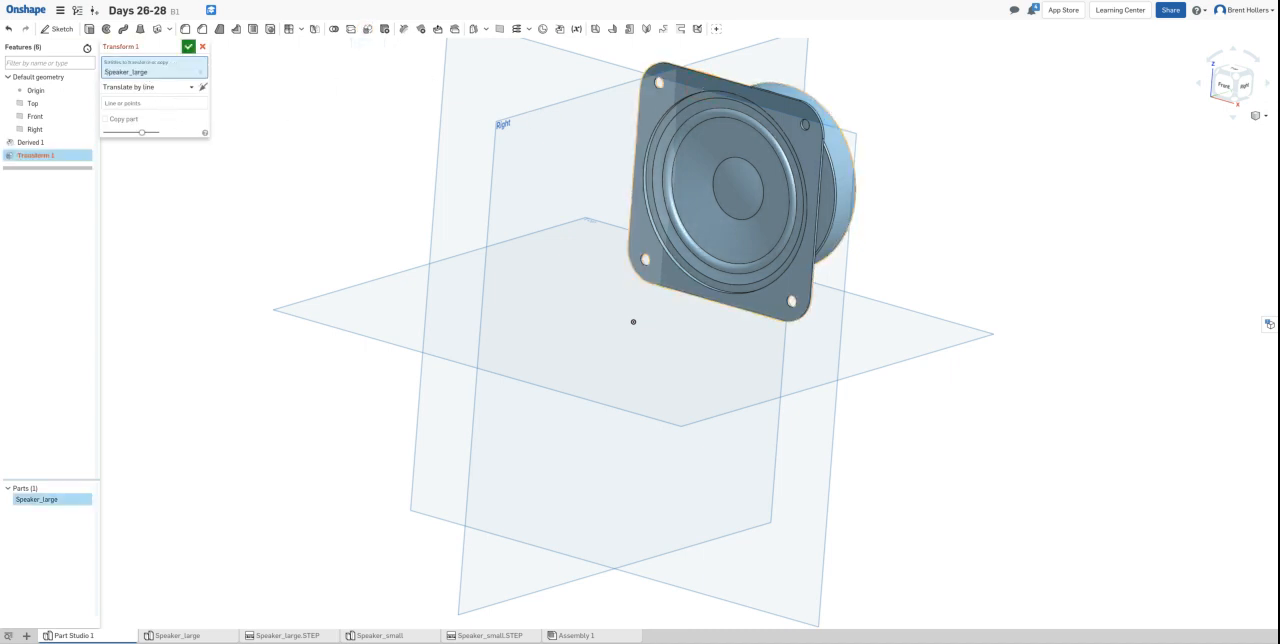
click(164, 88)
click(172, 118)
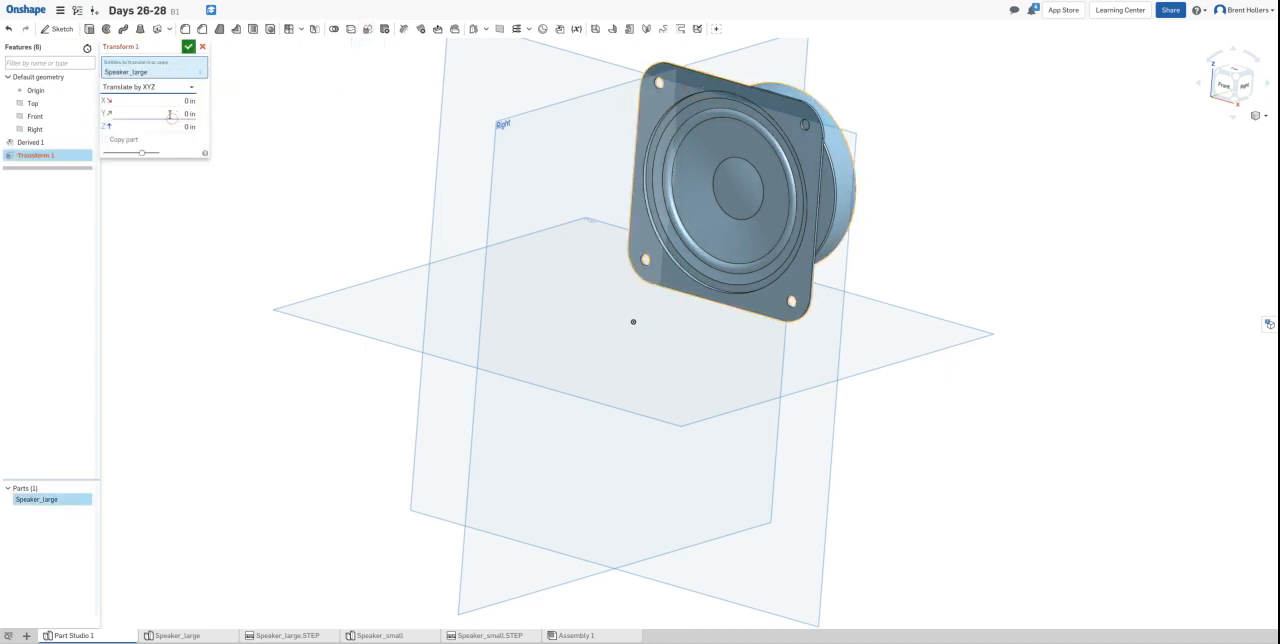
drag(165, 99, 6, 131)
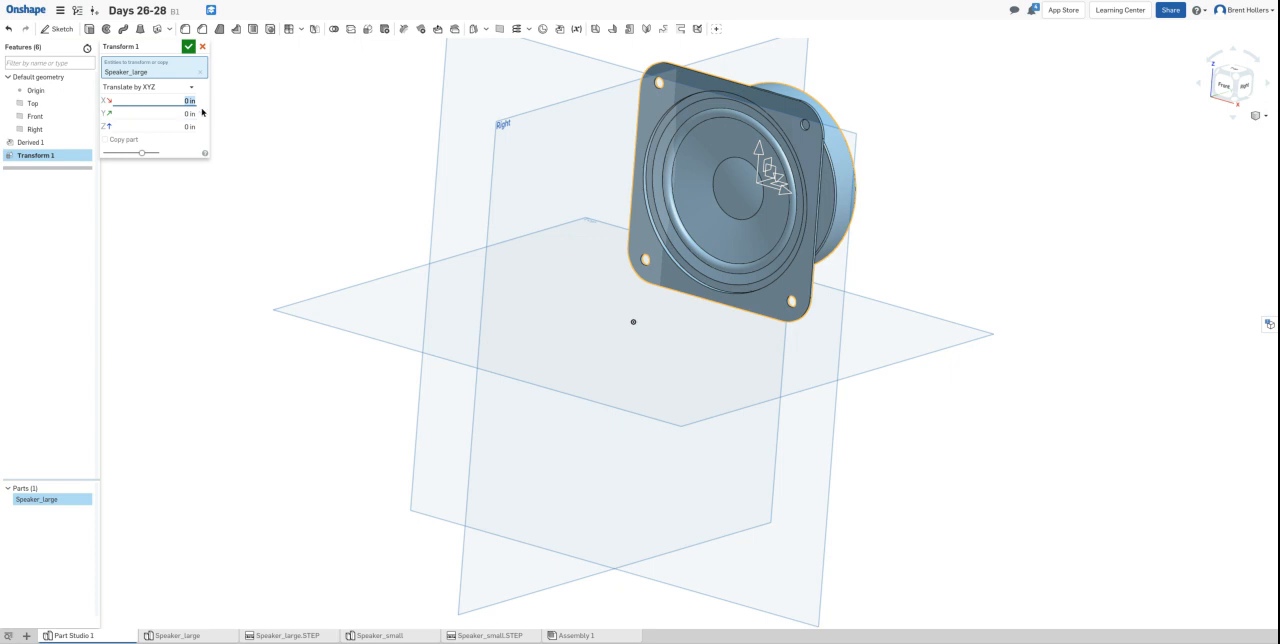
key(BackSpace)
text(-.8327)
key(Tab)
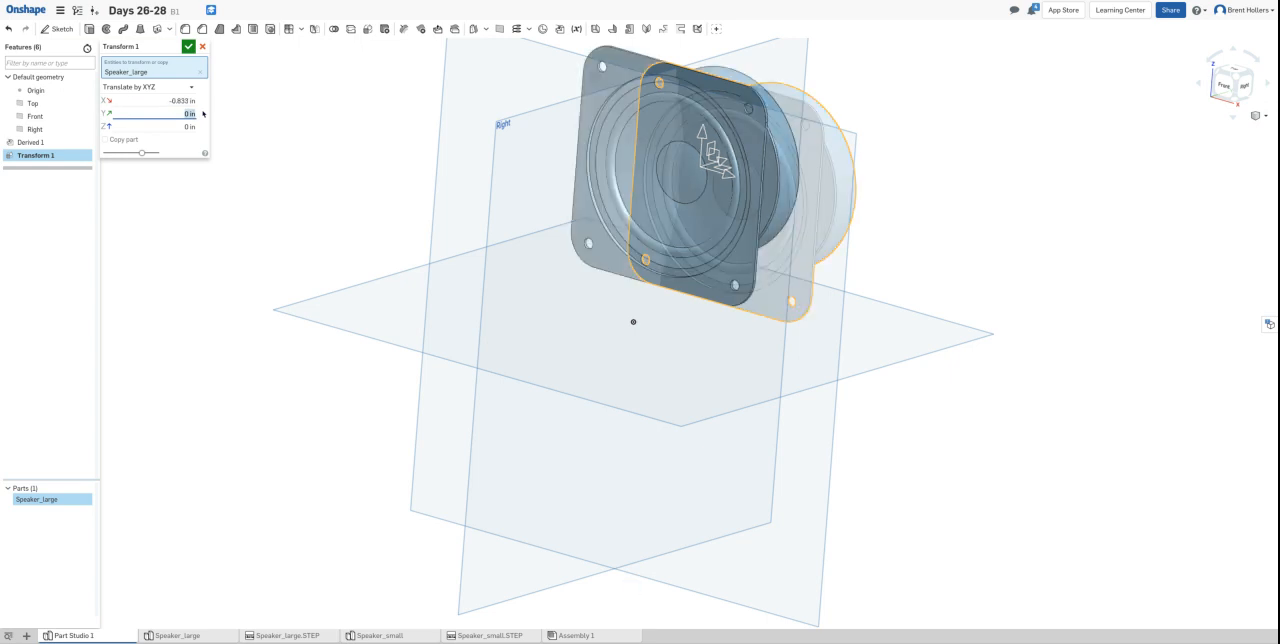
text(-1.2500)
key(Tab)
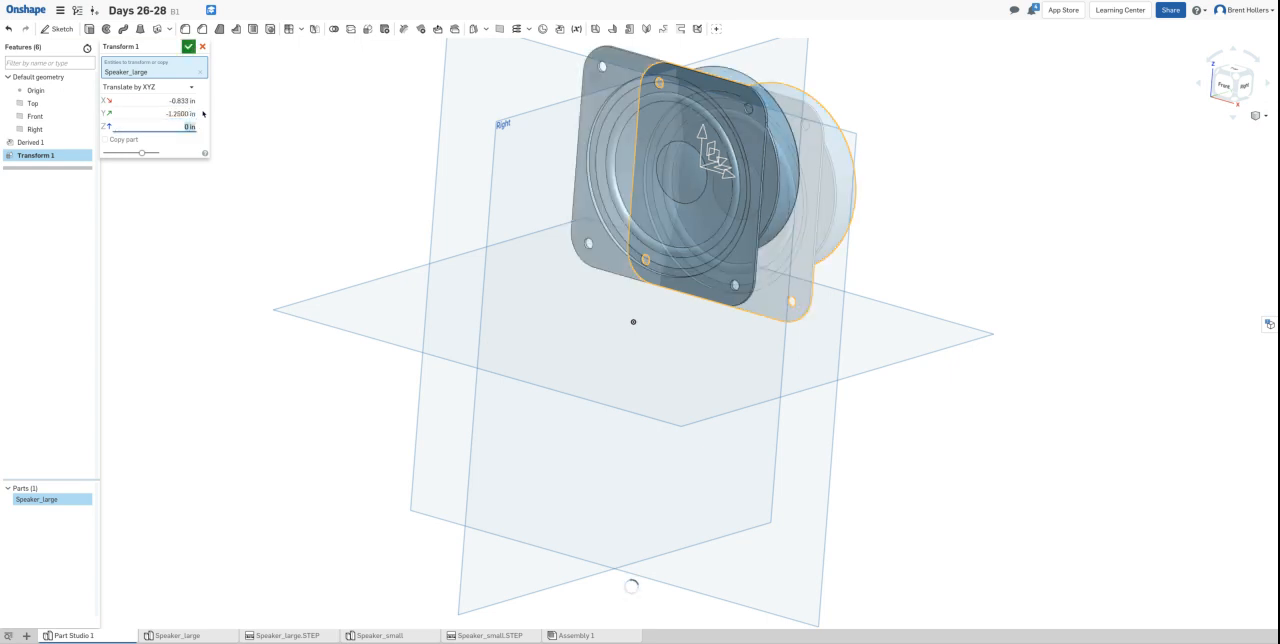
text(1)
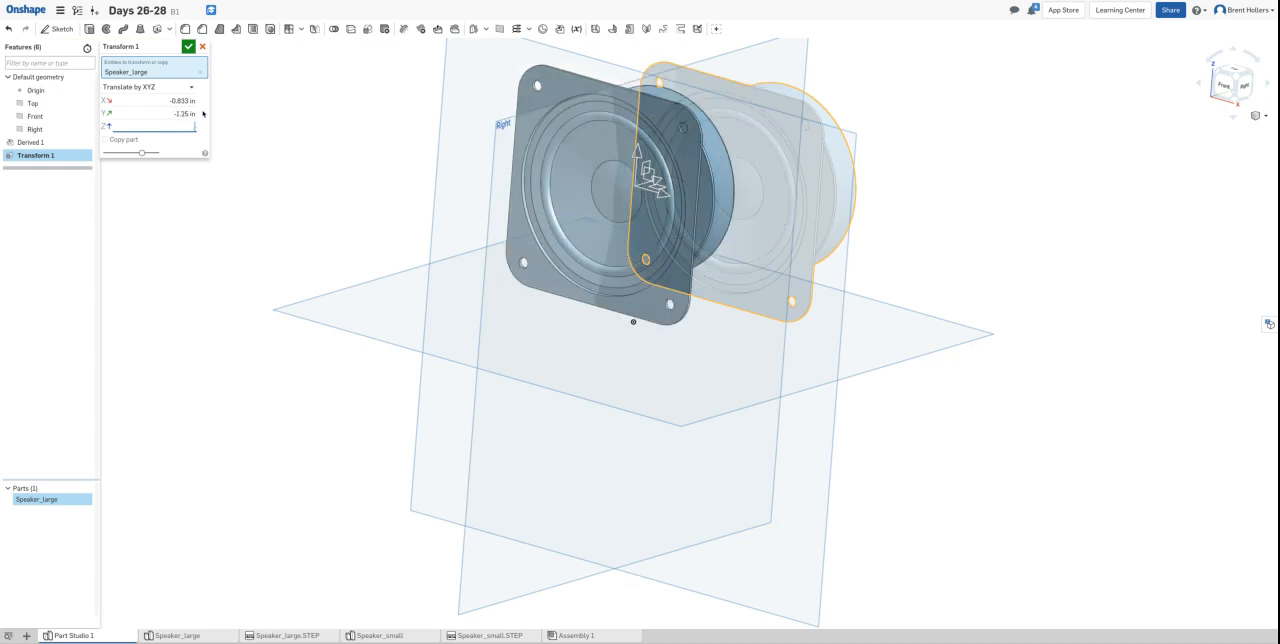
text(1.6872)
click(188, 46)
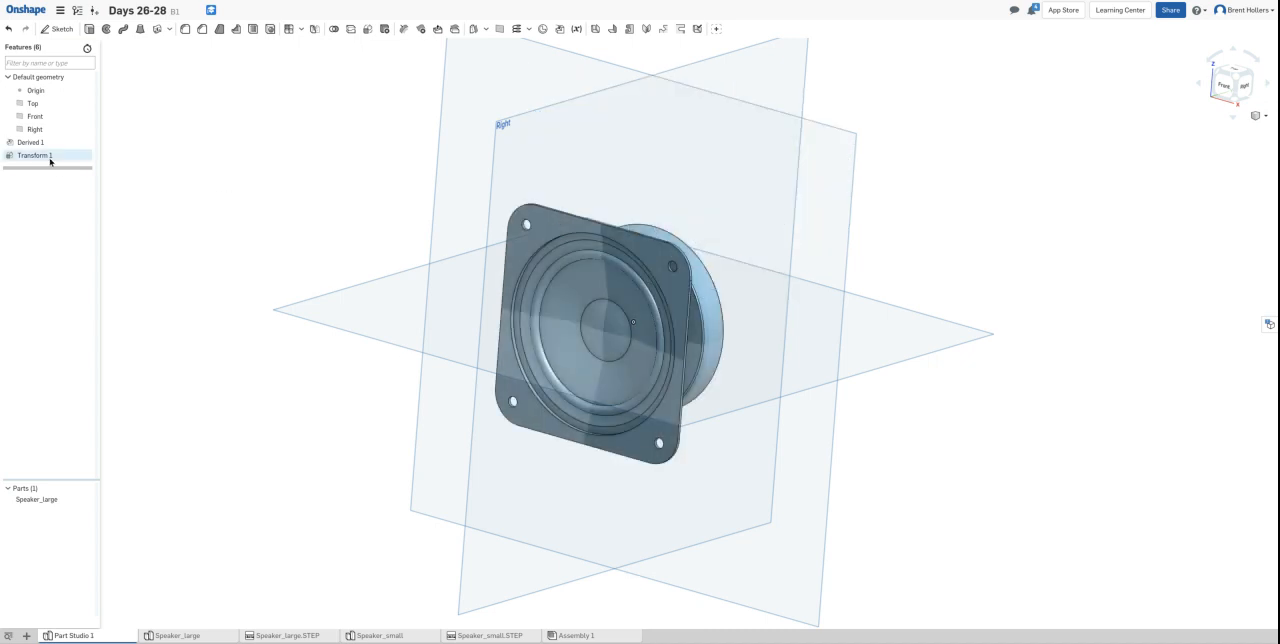
- Bring the Speaker_small part from the current document into this part studio as a derived part
click(560, 30)
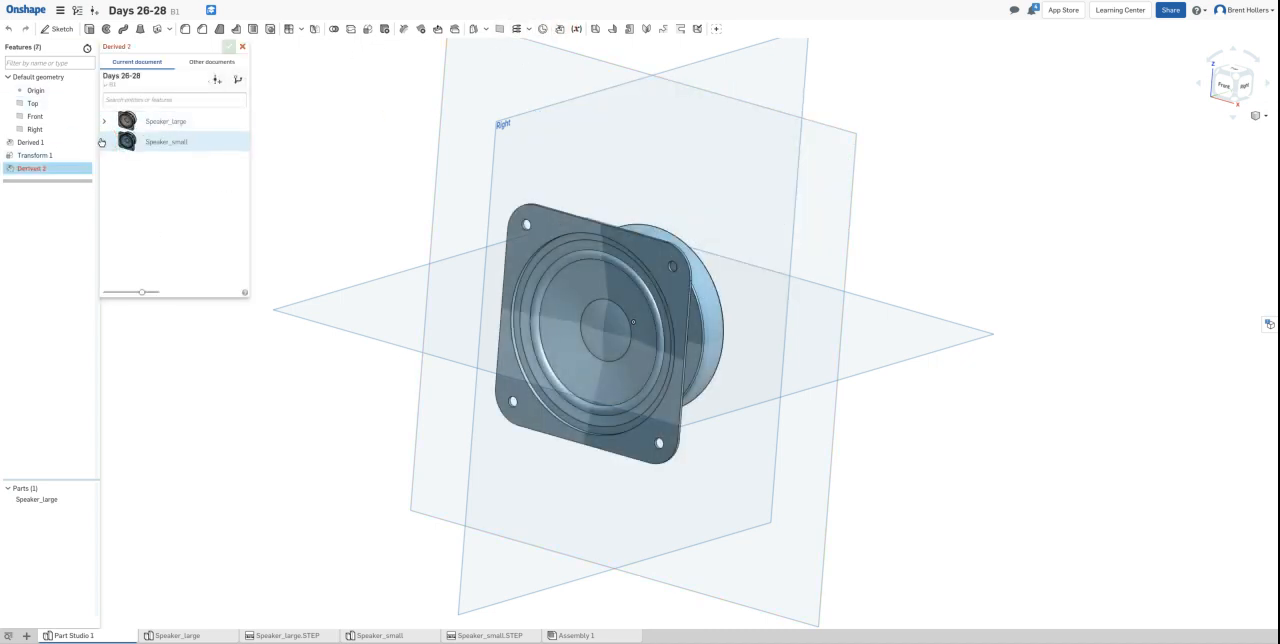
click(105, 142)
click(168, 170)
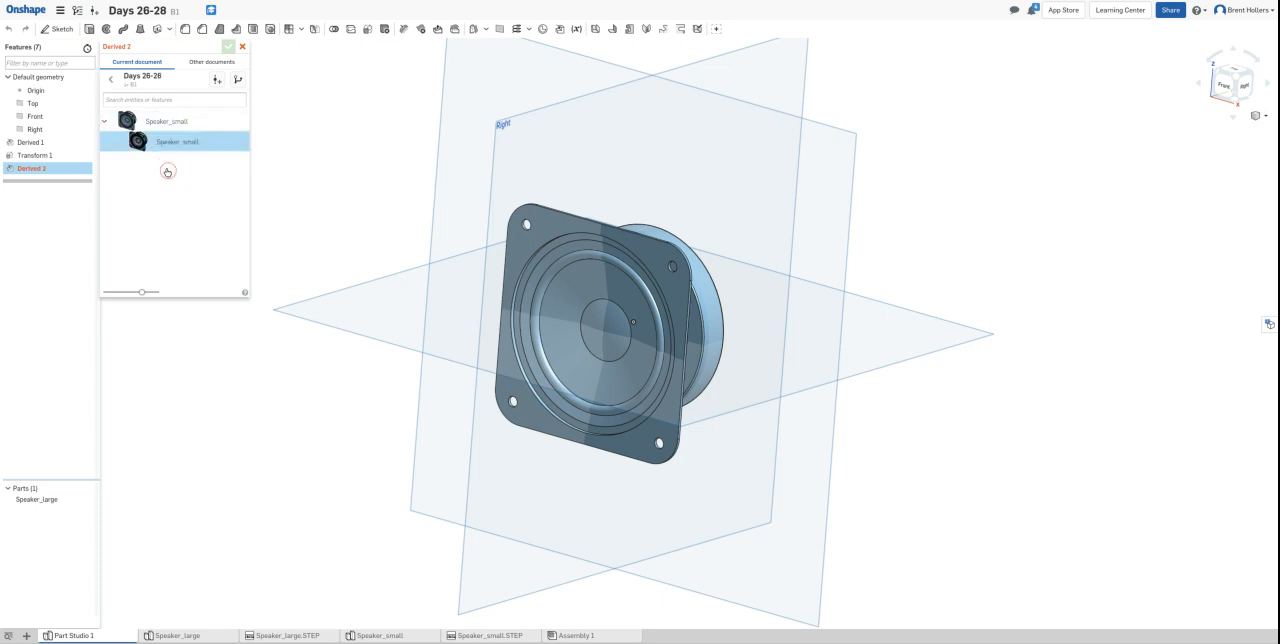
click(229, 47)
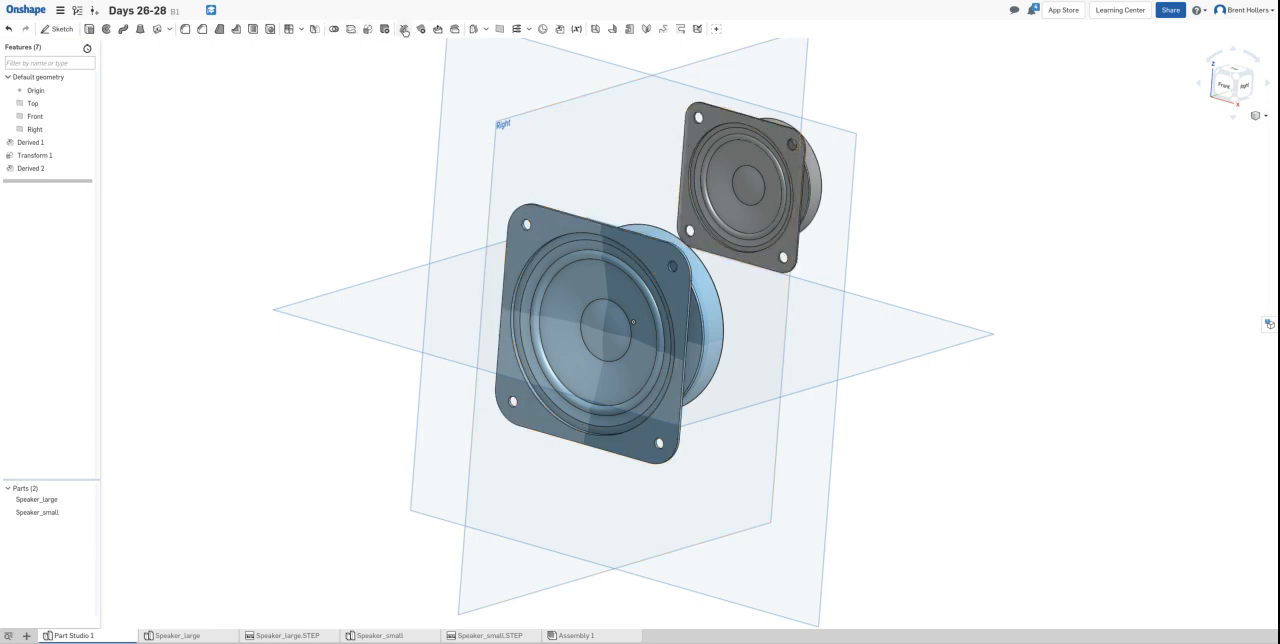
- Transform Speaker_small with Translate by XYZ, using X -4 in, Y -1.588 in and Z -1.6872 in
click(370, 31)
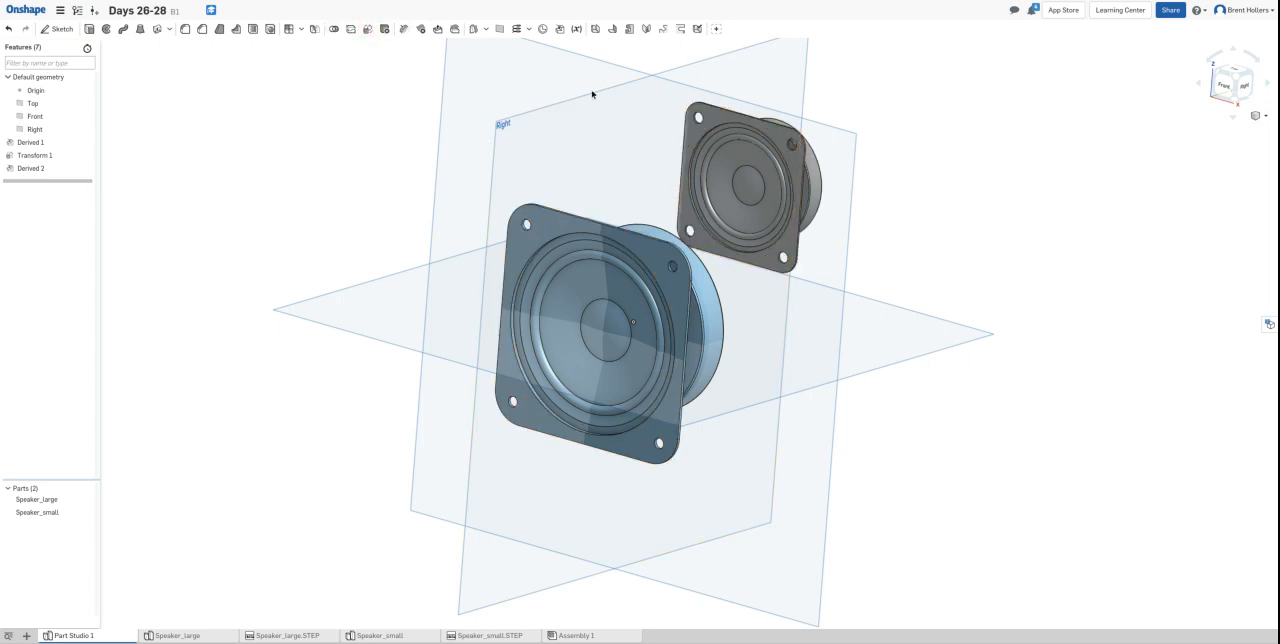
click(742, 134)
click(158, 88)
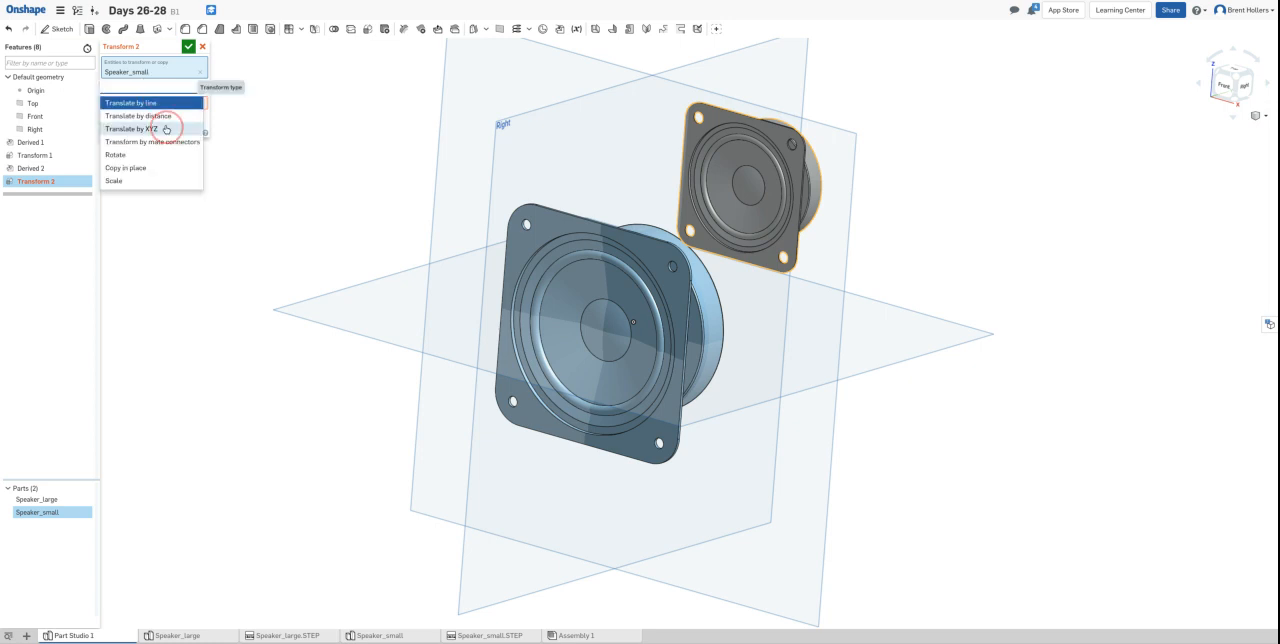
click(171, 128)
click(179, 103)
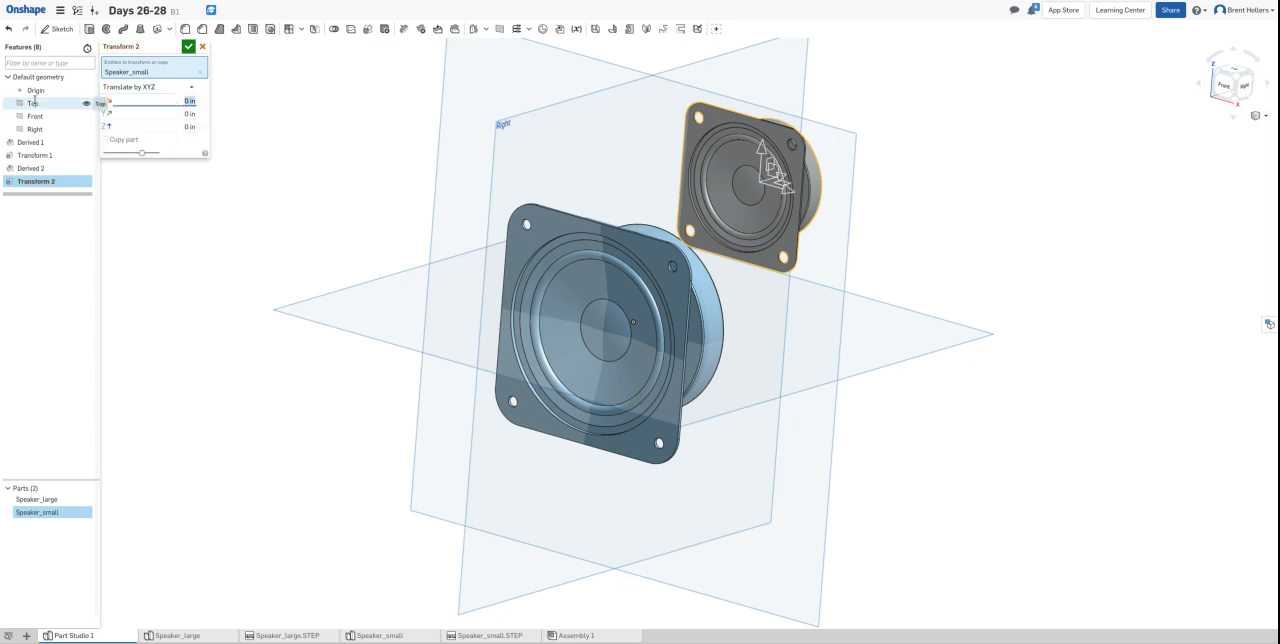
text(-4)
key(Tab)
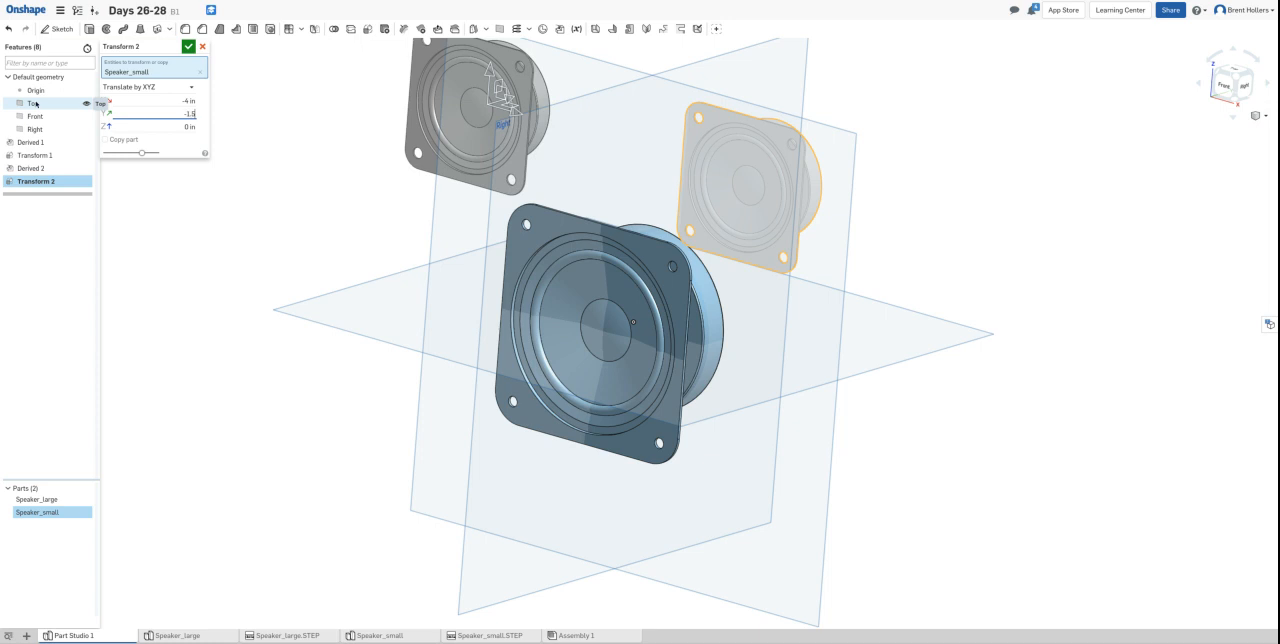
text(-1.58802)
key(Tab)
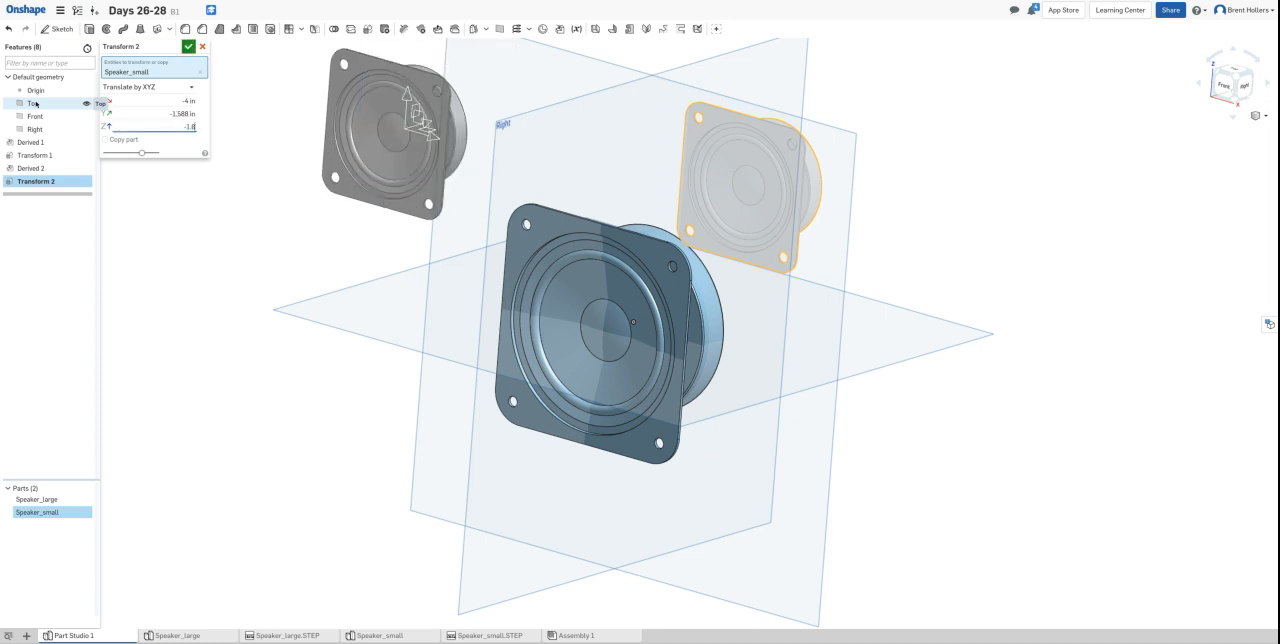
text(-1.8872)
key(Return)
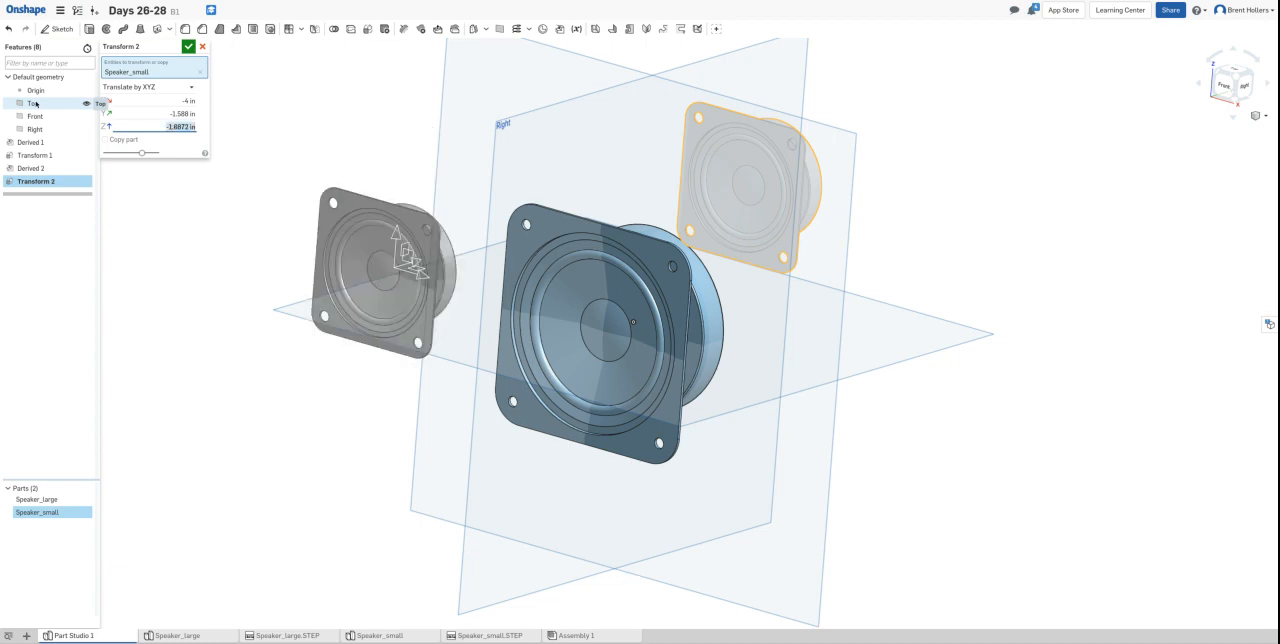
click(188, 46)
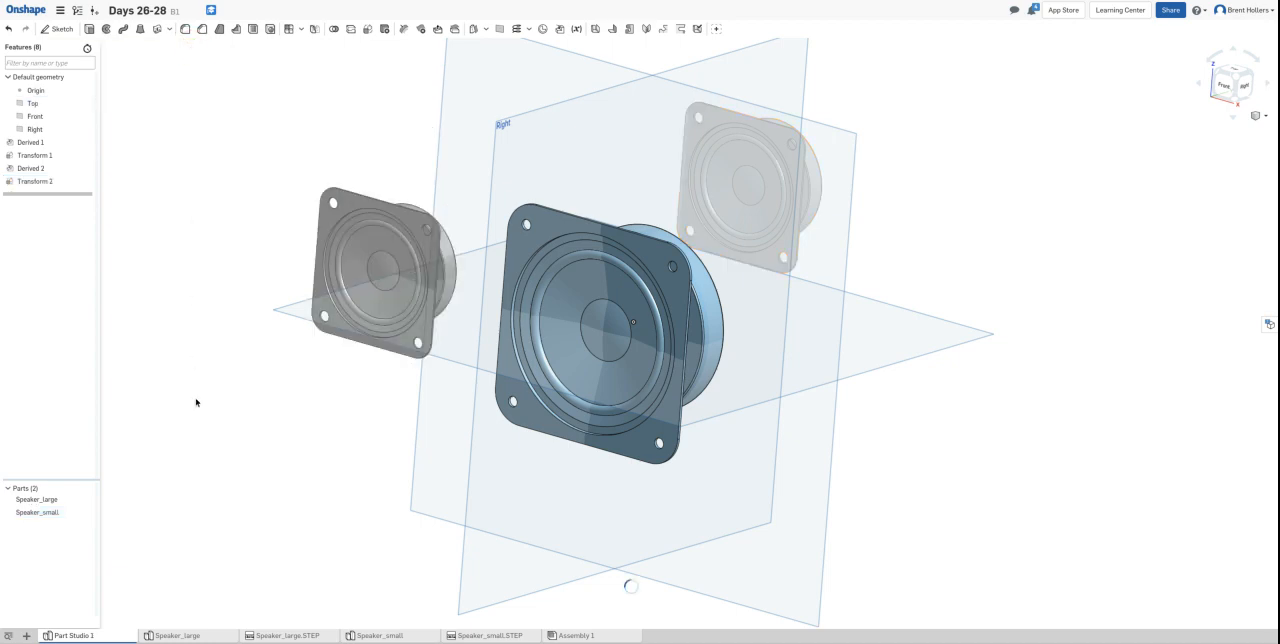
- Start a sketch on the Front plane, viewed straight on, and hide both speaker parts
mouse_move(1080, 264)
right_down()
mouse_move(1066, 306)
mouse_move(1051, 231)
mouse_move(1086, 249)
mouse_move(1077, 280)
mouse_move(1066, 277)
mouse_move(1104, 239)
mouse_move(1057, 237)
mouse_move(1063, 257)
right_up()
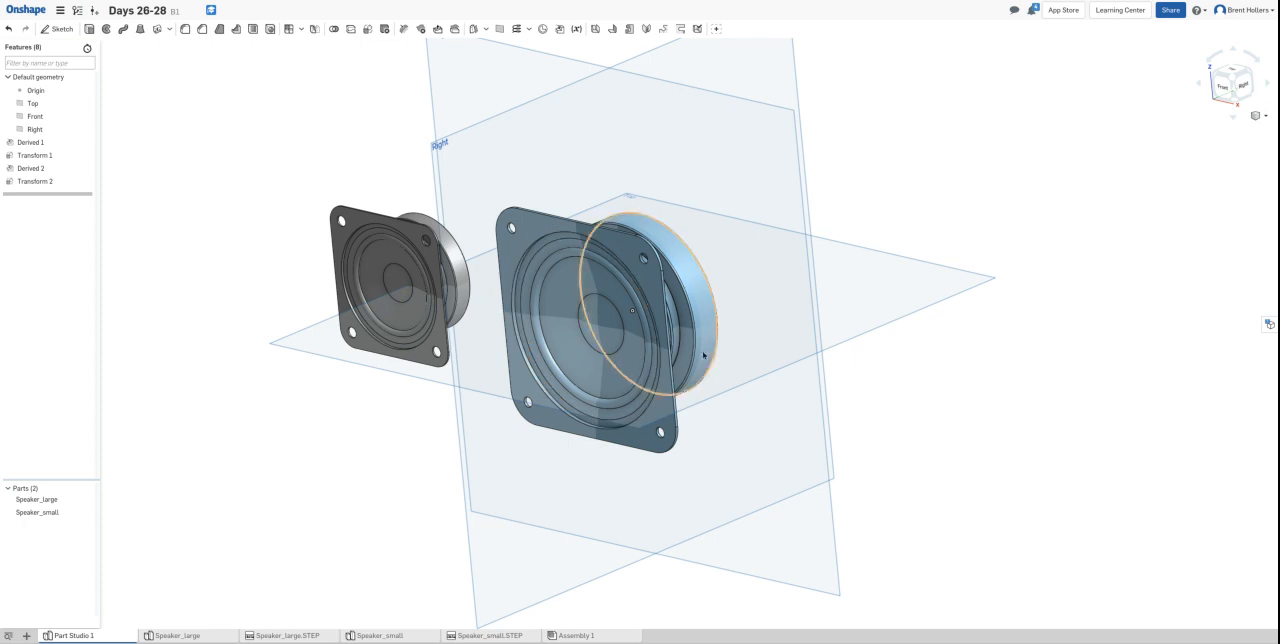
right_drag(963, 400, 977, 377)
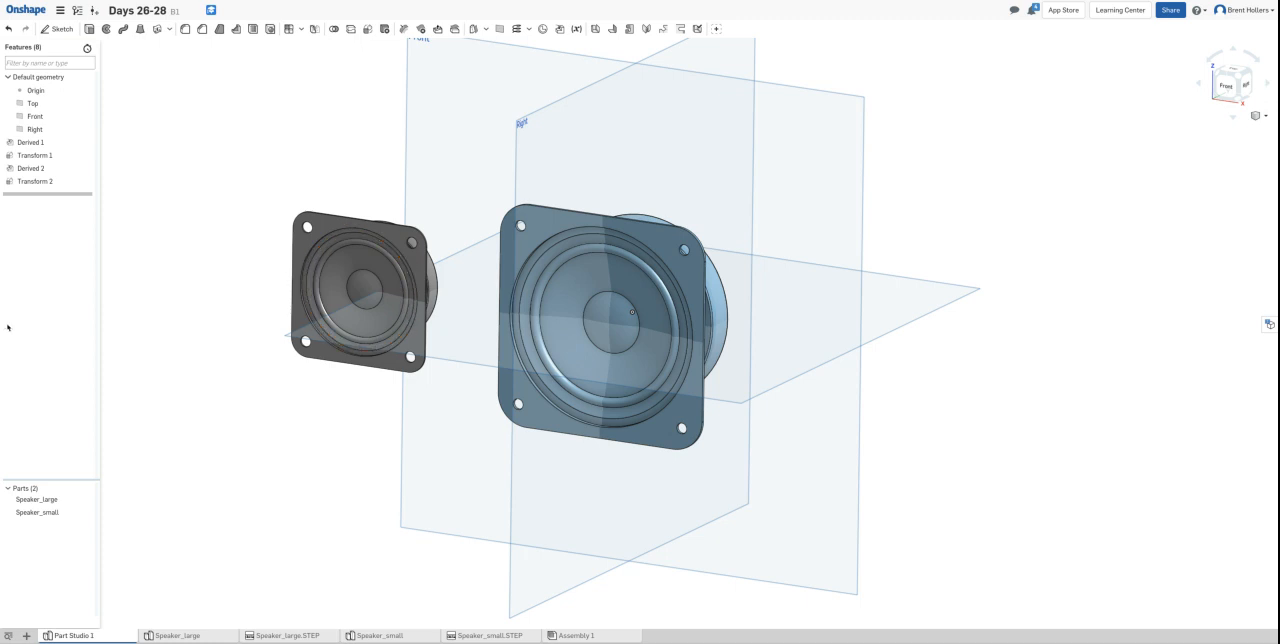
click(457, 86)
key(n)
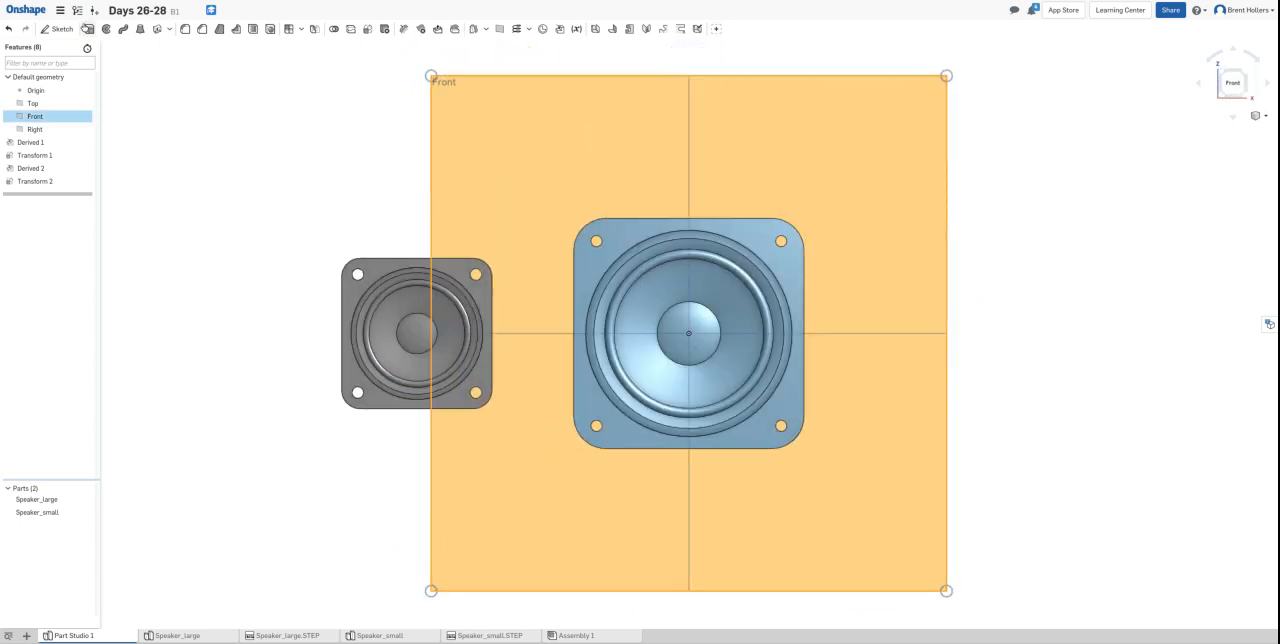
click(53, 30)
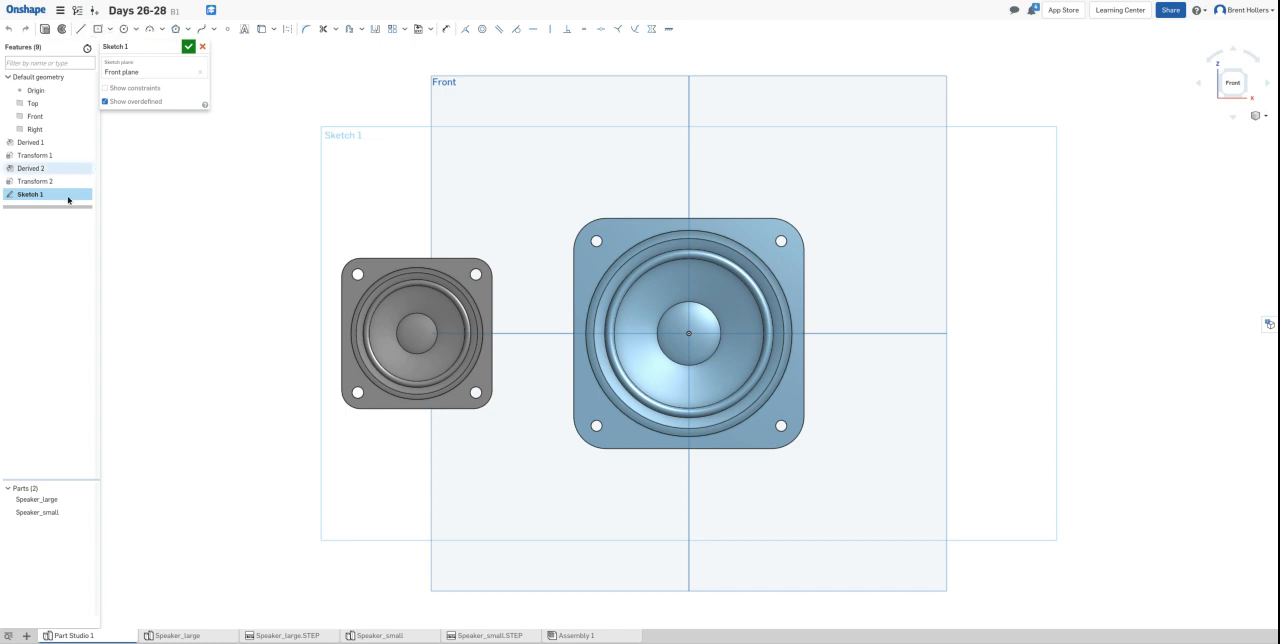
click(87, 500)
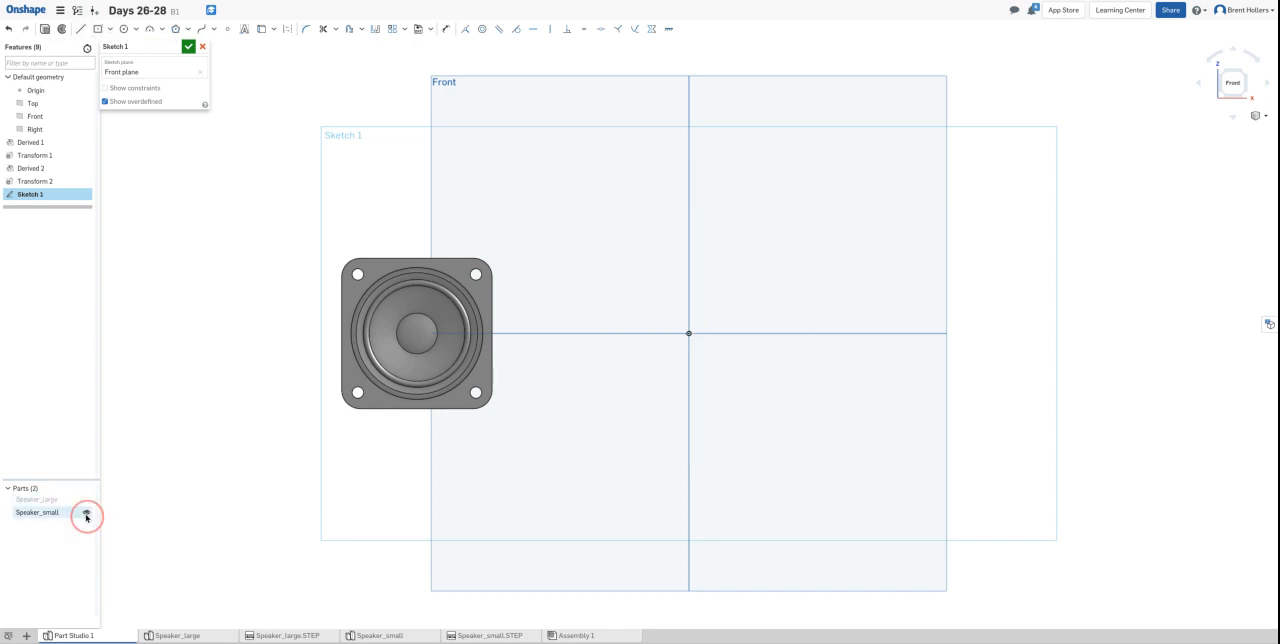
click(86, 513)
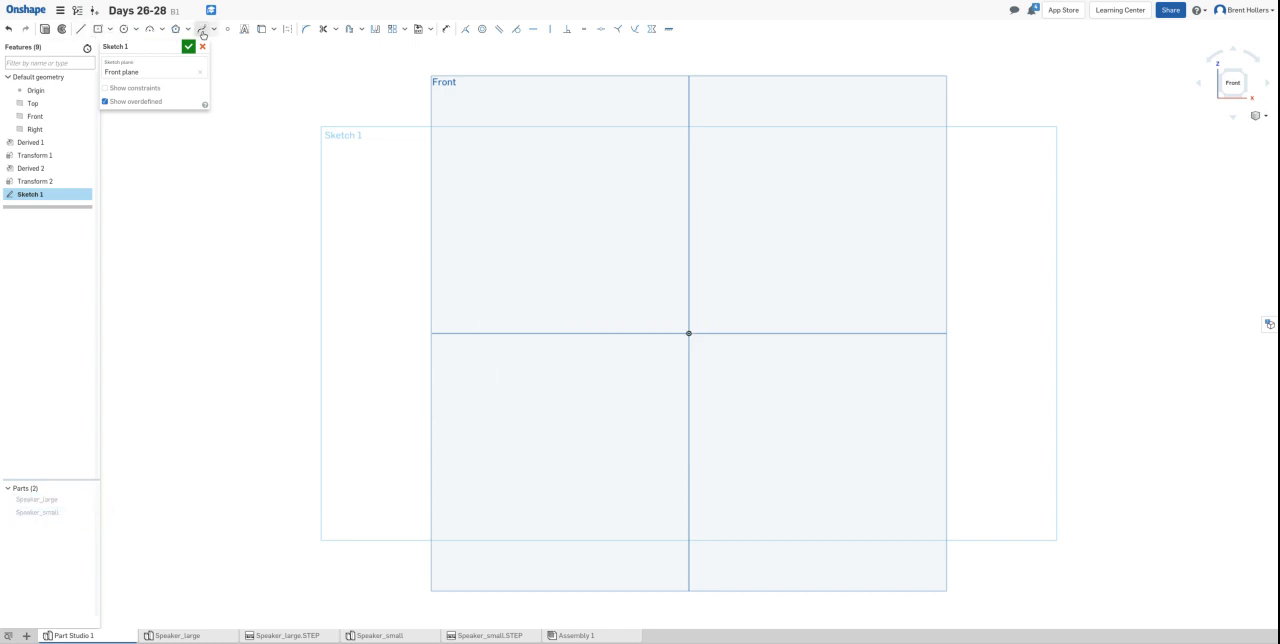
- Sketch a center point rectangle centred on the origin, about 2.57 in tall and considerably wider than it is tall
click(108, 30)
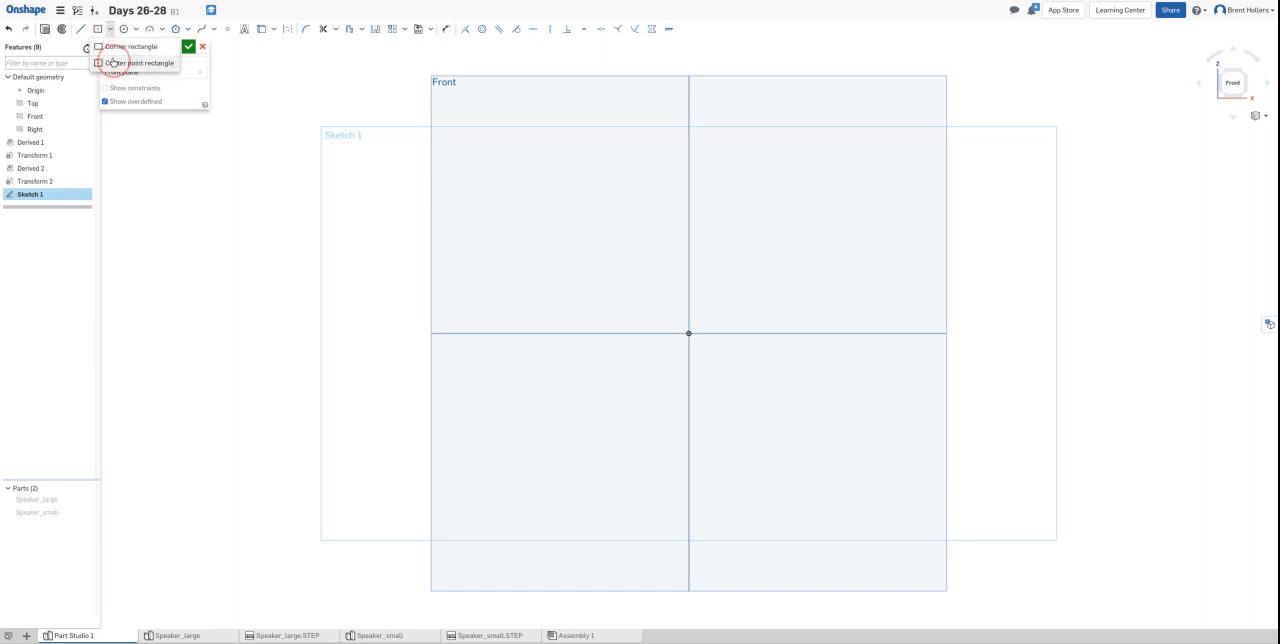
click(118, 60)
click(688, 333)
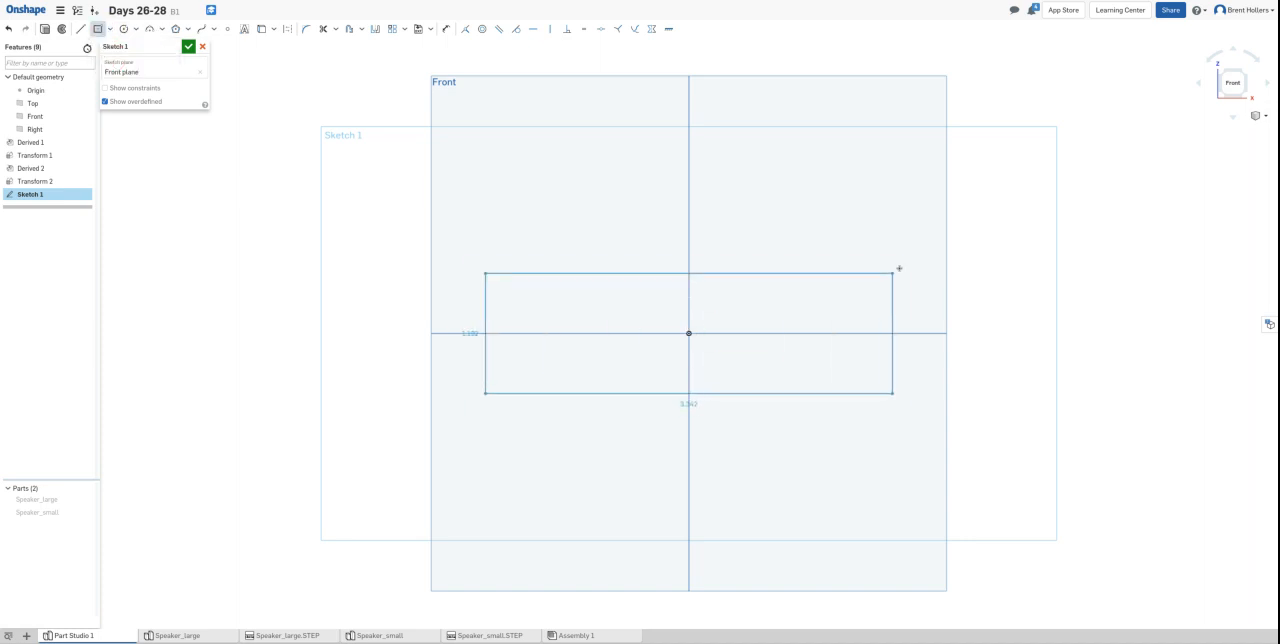
click(979, 222)
- Dimension the rectangle's vertical side to 3.75 in
key(d)
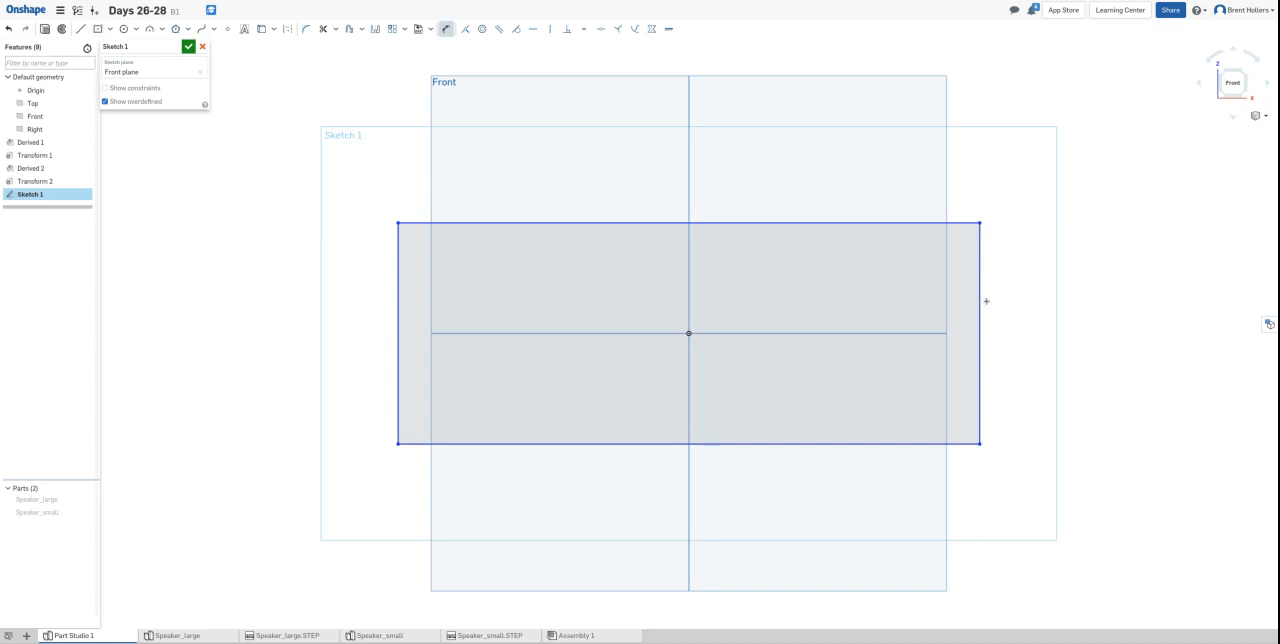
click(980, 300)
click(1097, 293)
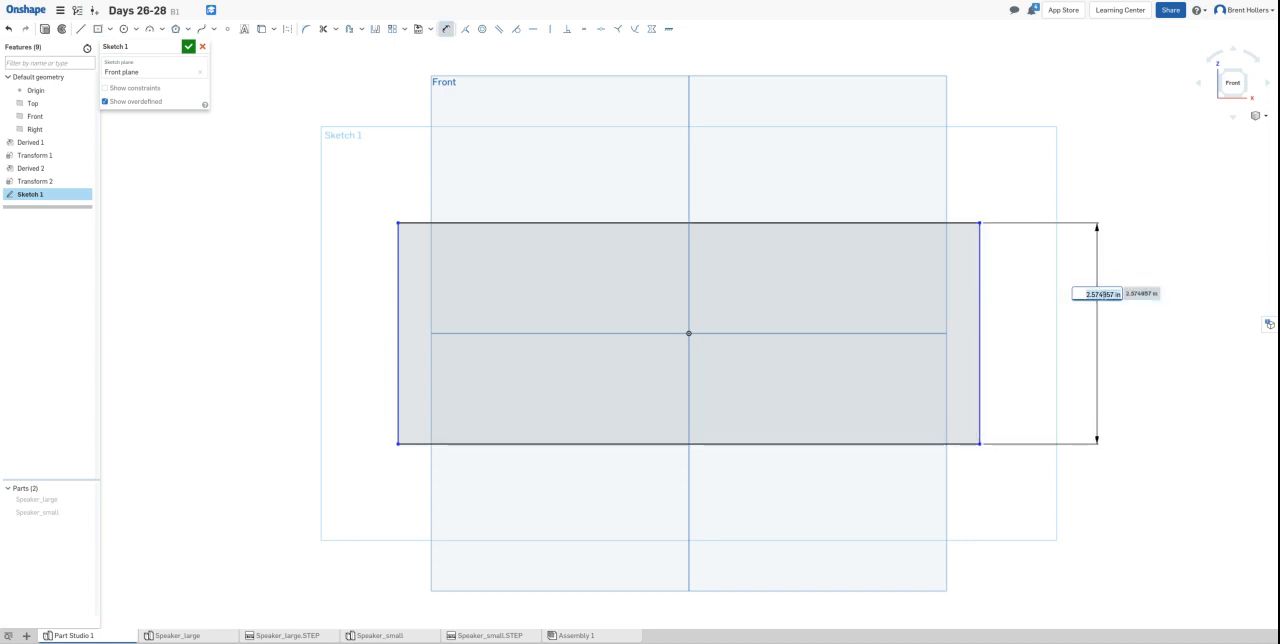
text(3.75)
key(Return)
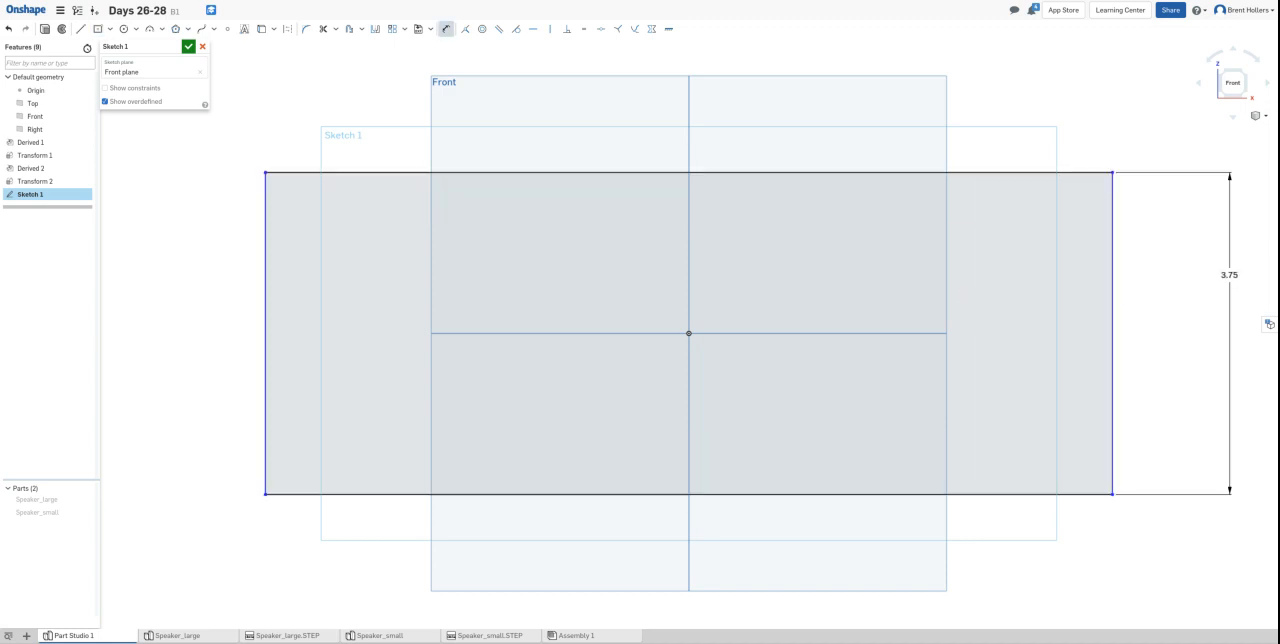
- Fillet all four corners of the sketched rectangle with a 0.5 in radius
click(306, 28)
click(265, 172)
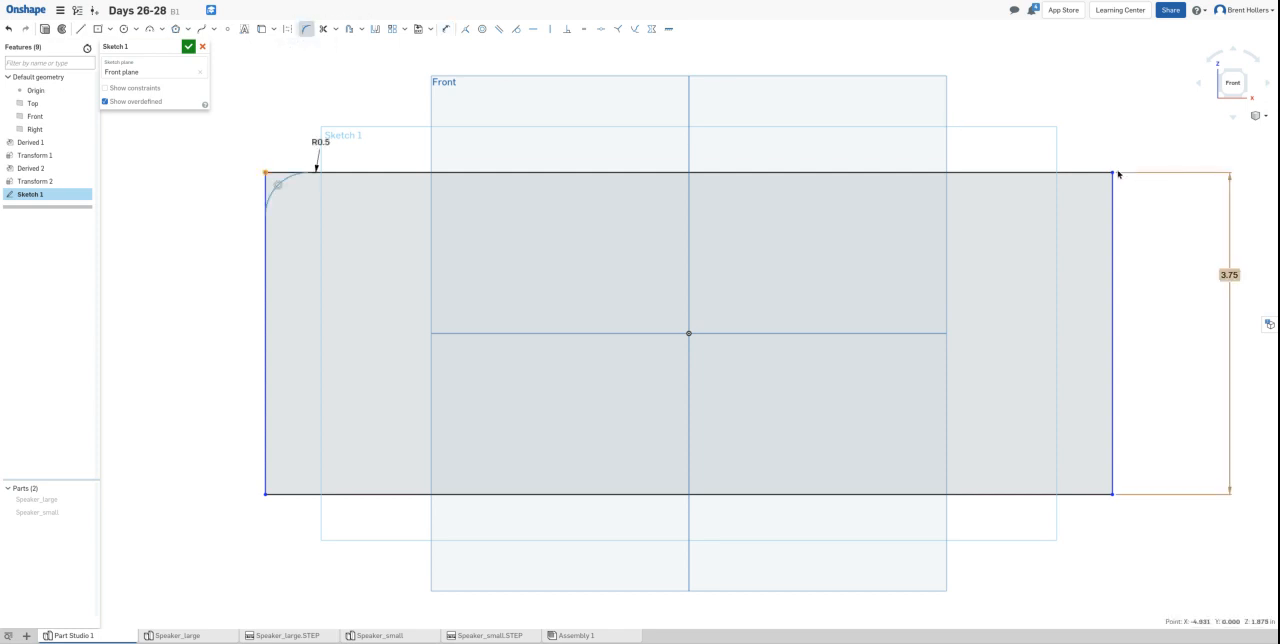
click(266, 149)
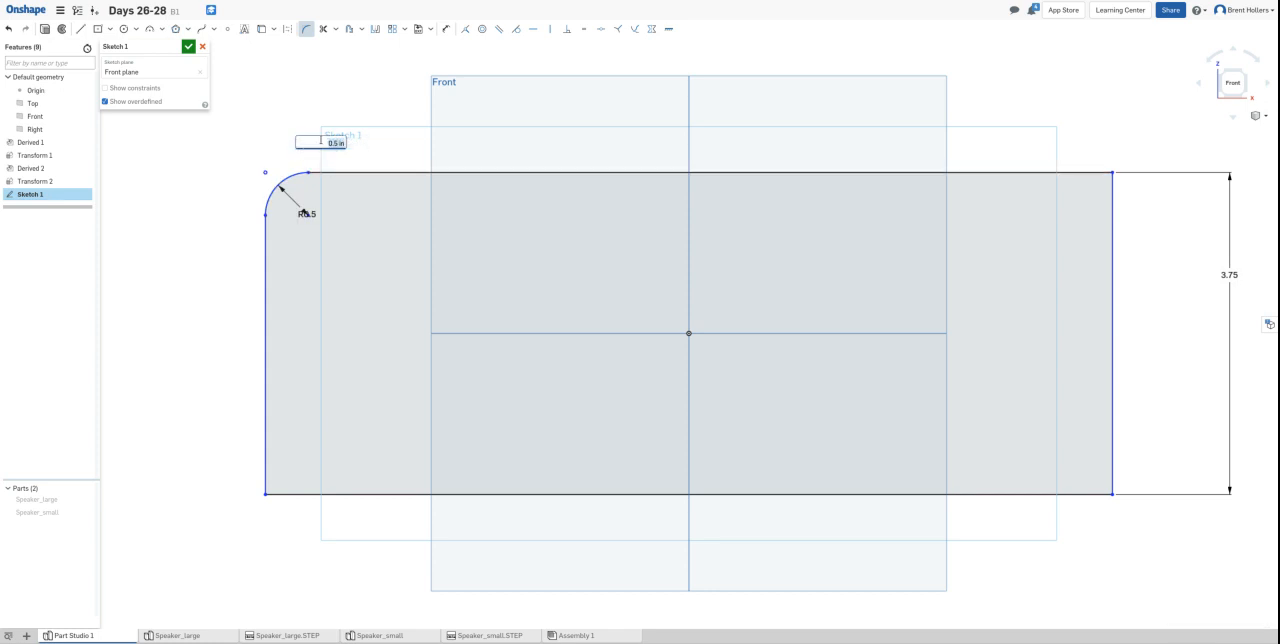
click(1112, 174)
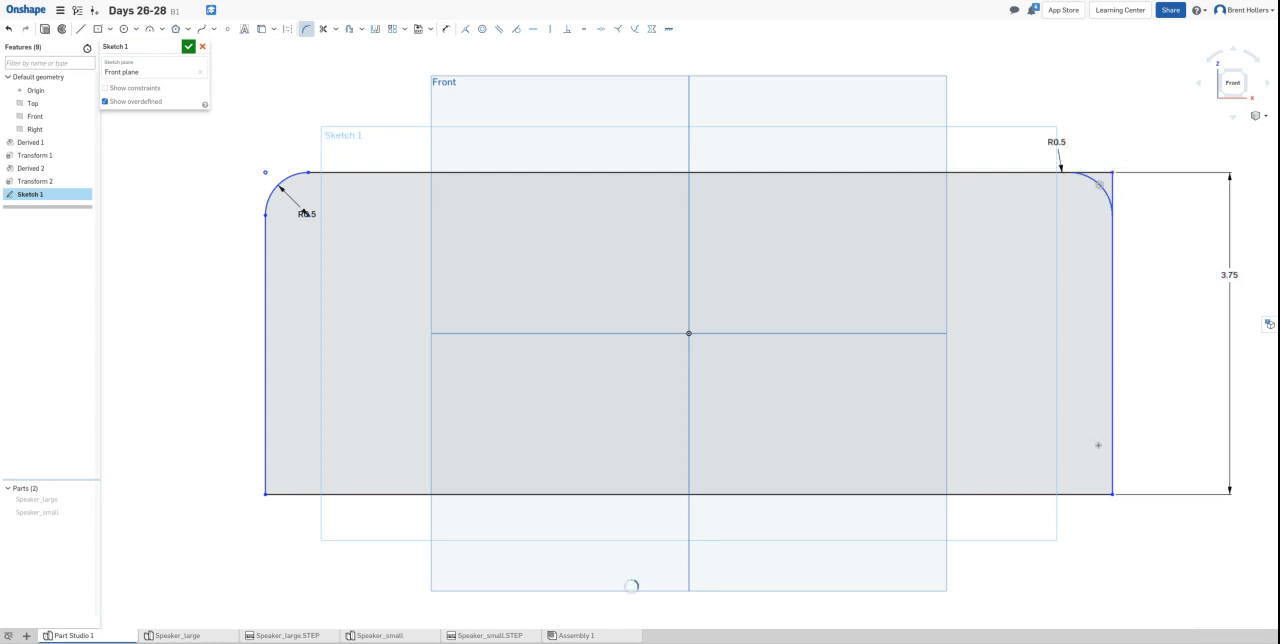
click(1113, 494)
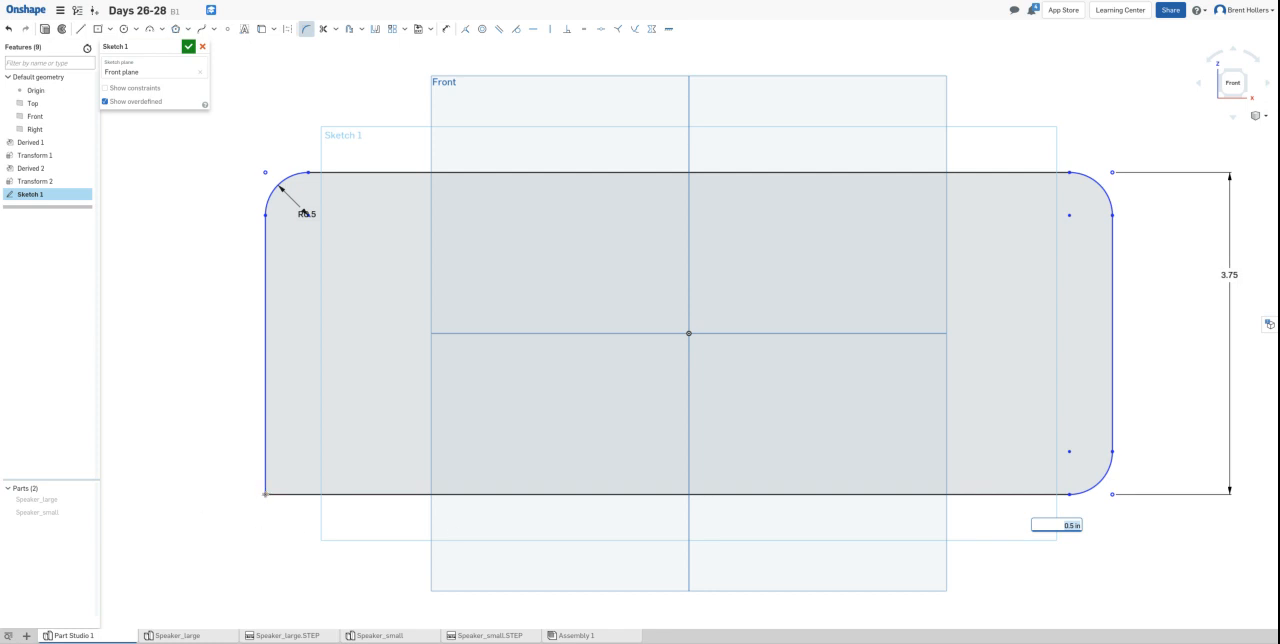
click(197, 469)
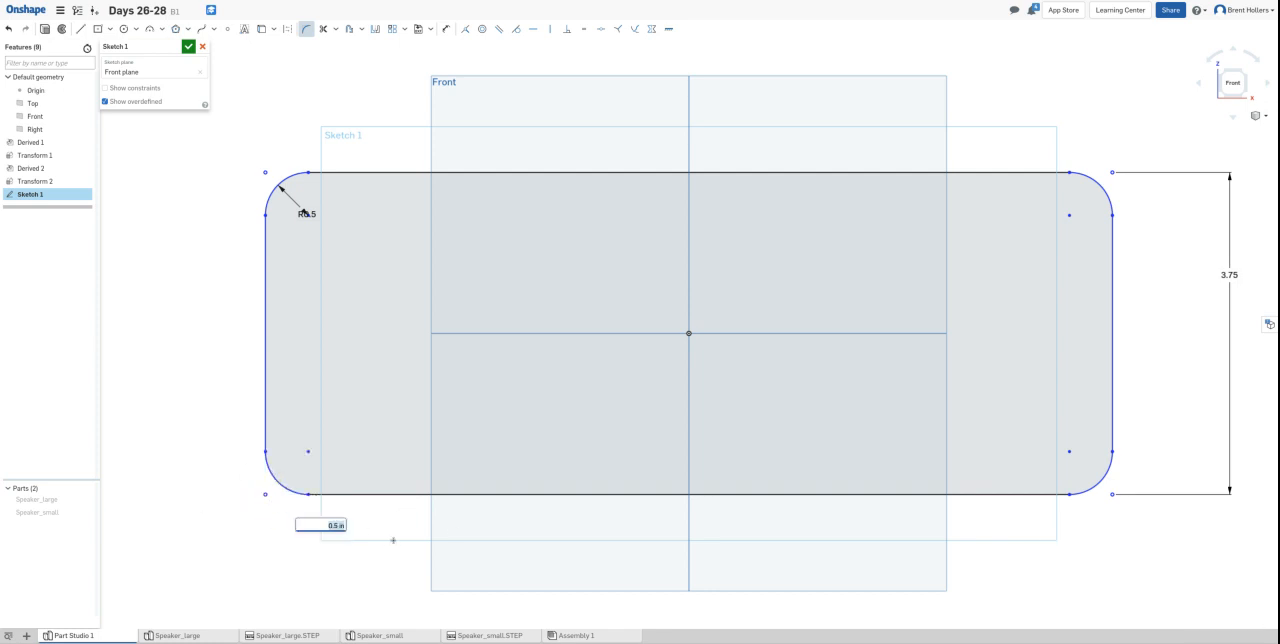
key(Escape)
- Sketch a circle centred on the origin and dimension its diameter to 2.55 in
click(123, 28)
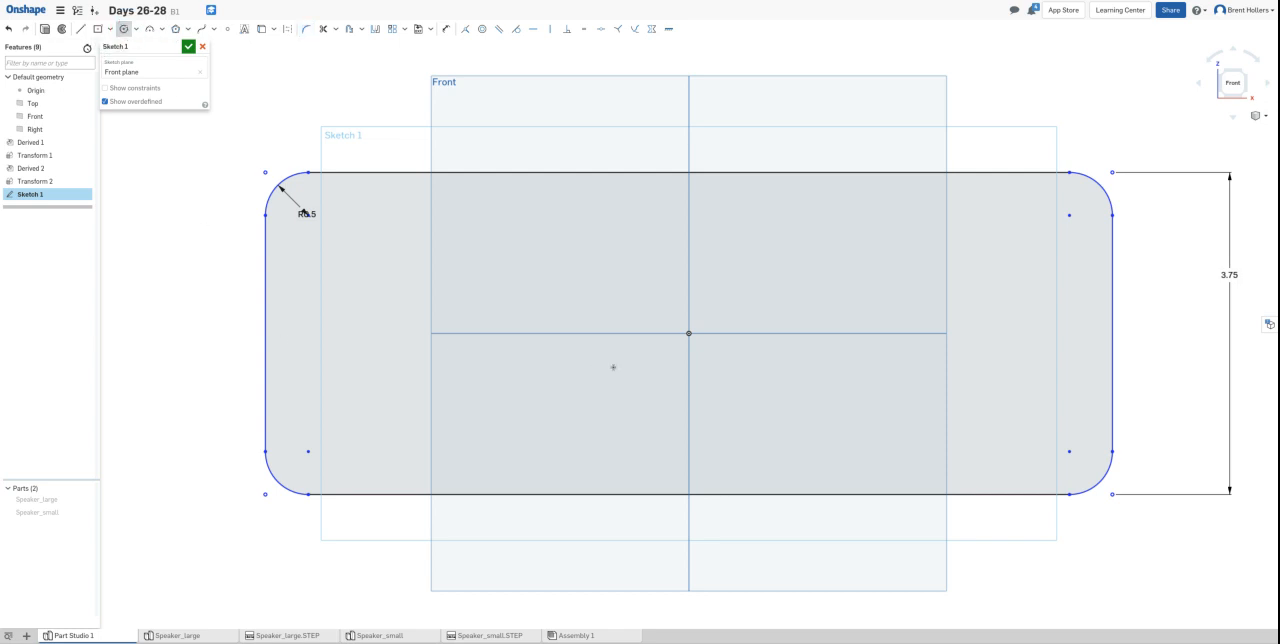
click(688, 333)
click(696, 236)
key(d)
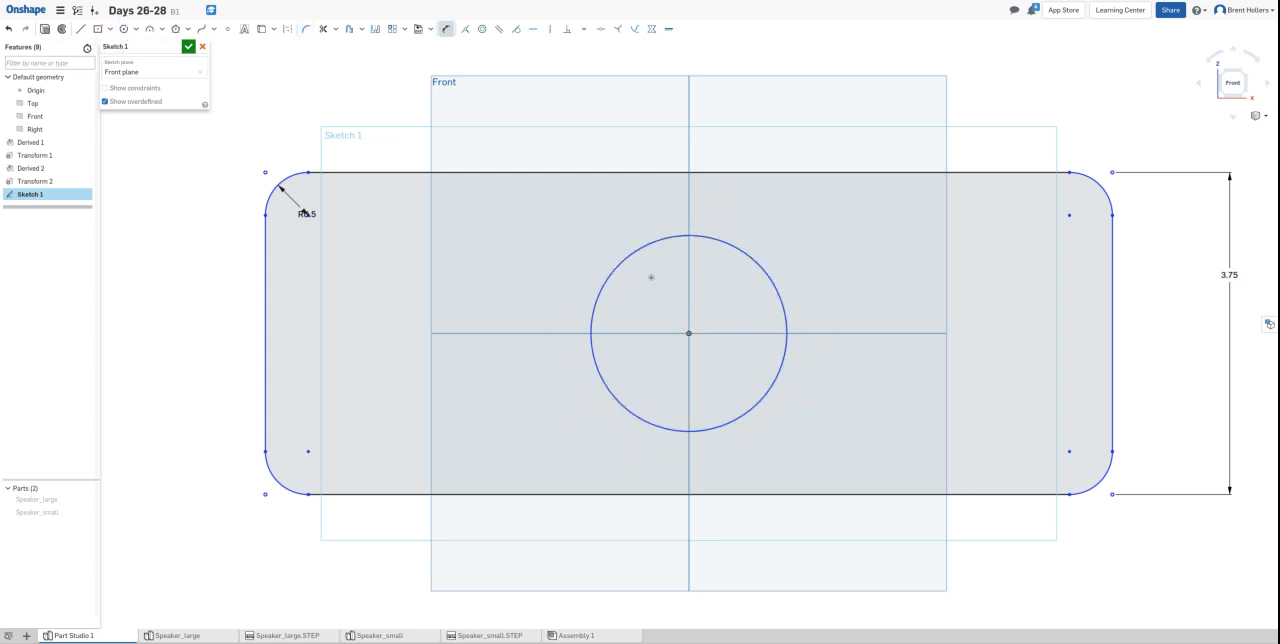
click(746, 245)
click(800, 222)
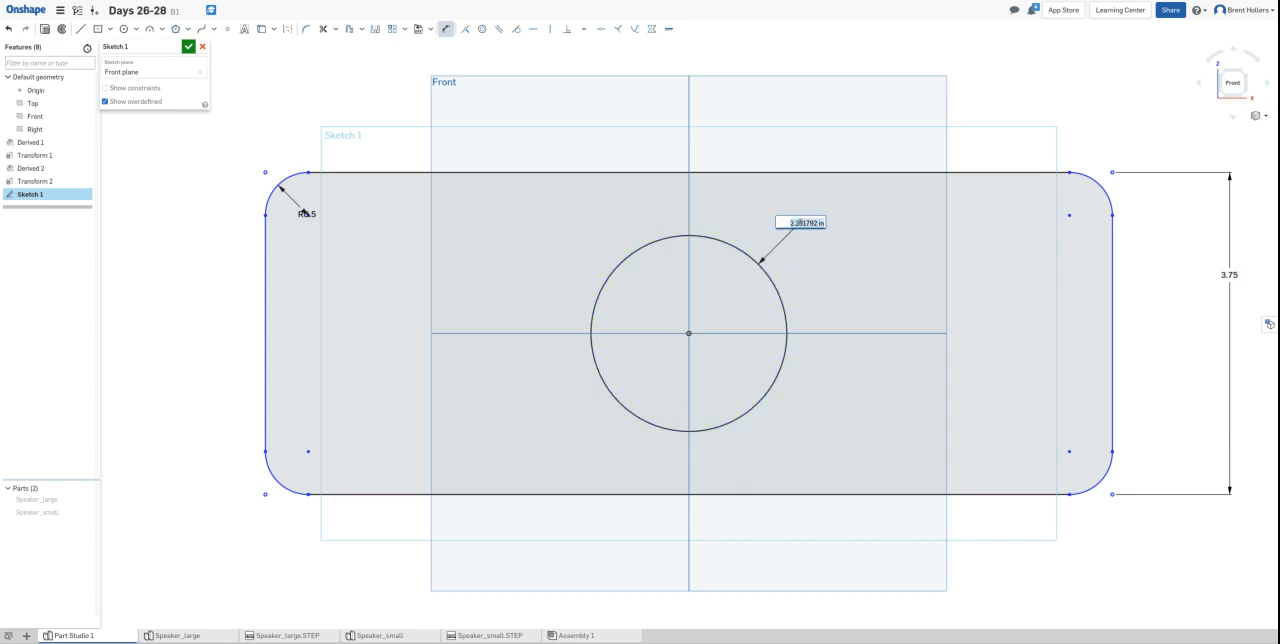
text(1)
key(Return)
- Sketch a smaller circle to the left of the central circle and dimension its diameter to 1.6 in
click(124, 29)
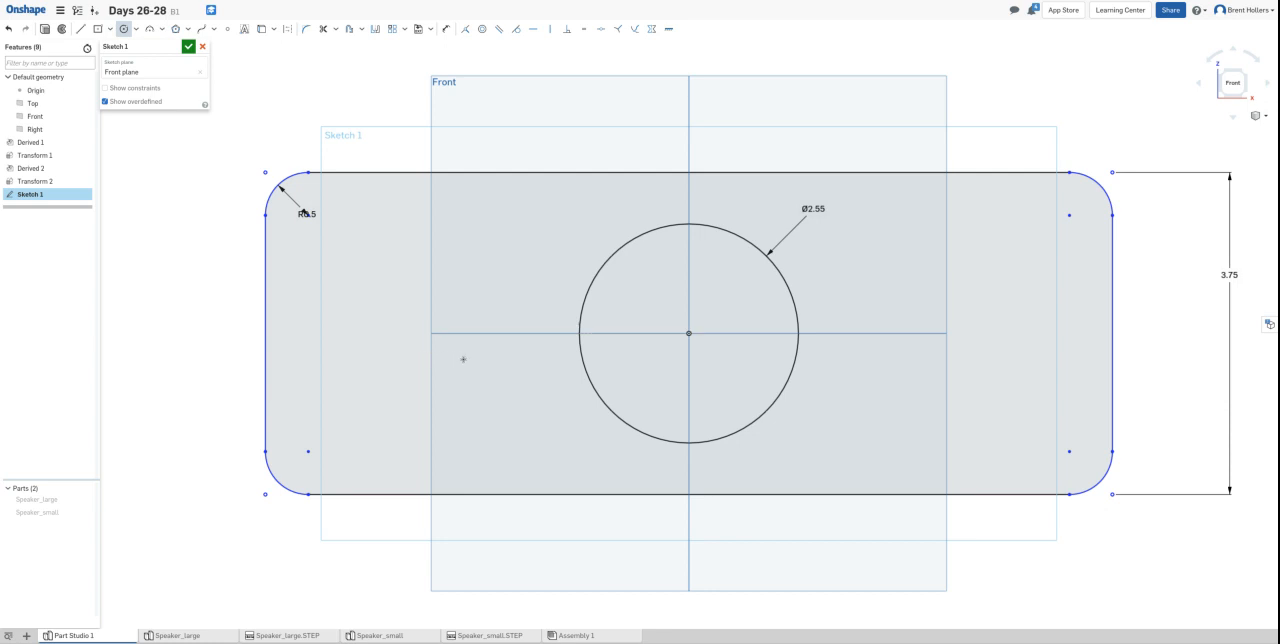
click(434, 354)
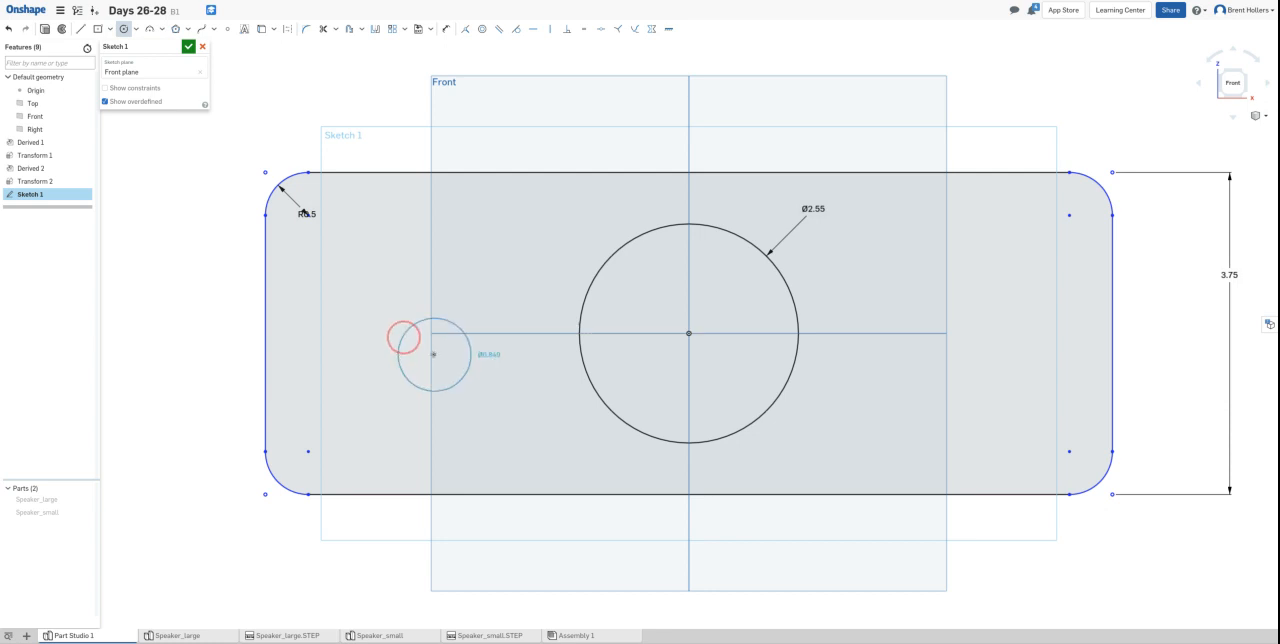
key(d)
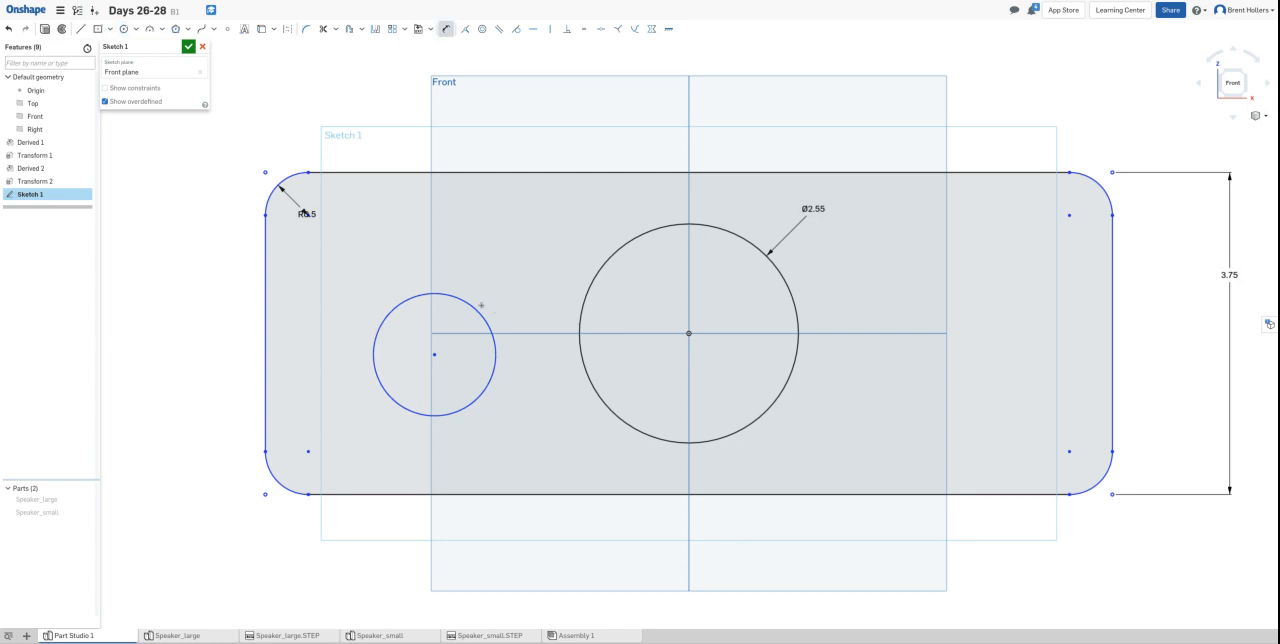
click(474, 308)
click(502, 243)
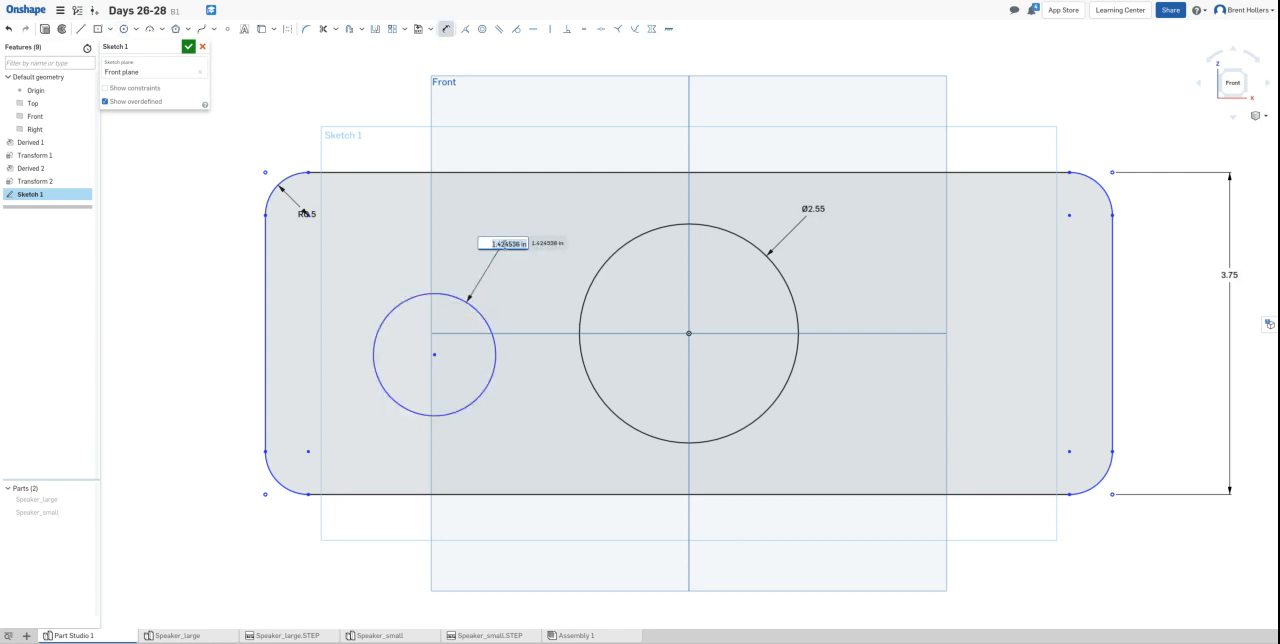
key(BackSpace)
text(1.6)
key(Return)
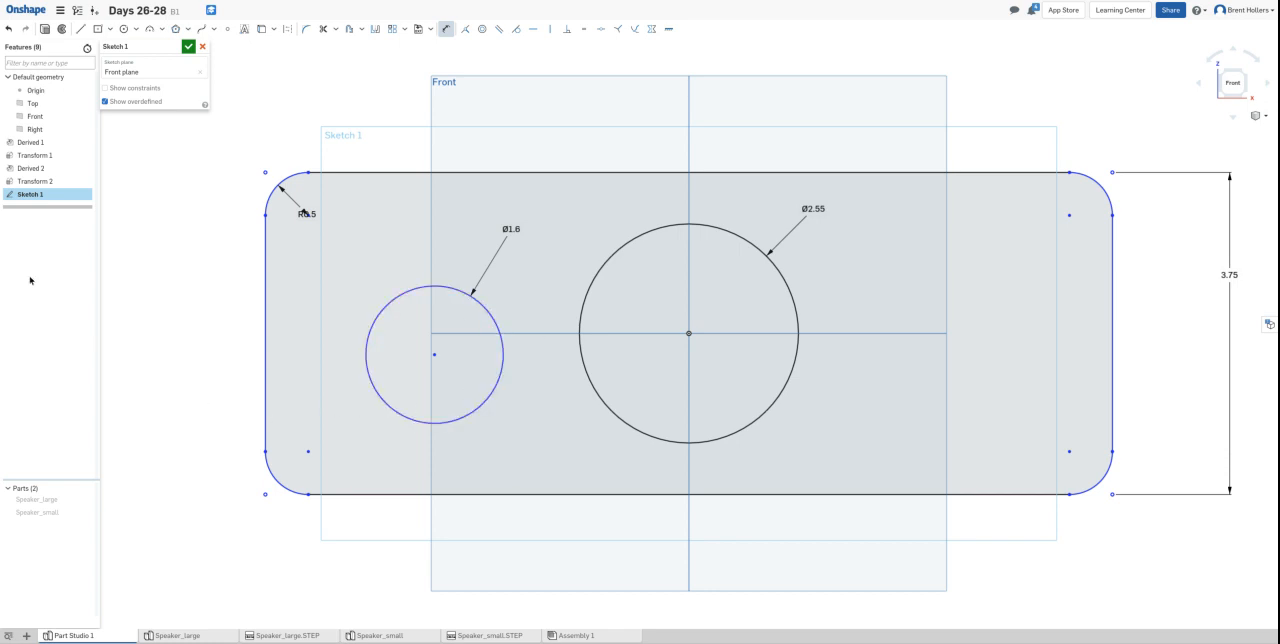
- Show Speaker_small, make the 1.6 in circle concentric with the speaker's round edge, and hide the speaker again
click(84, 512)
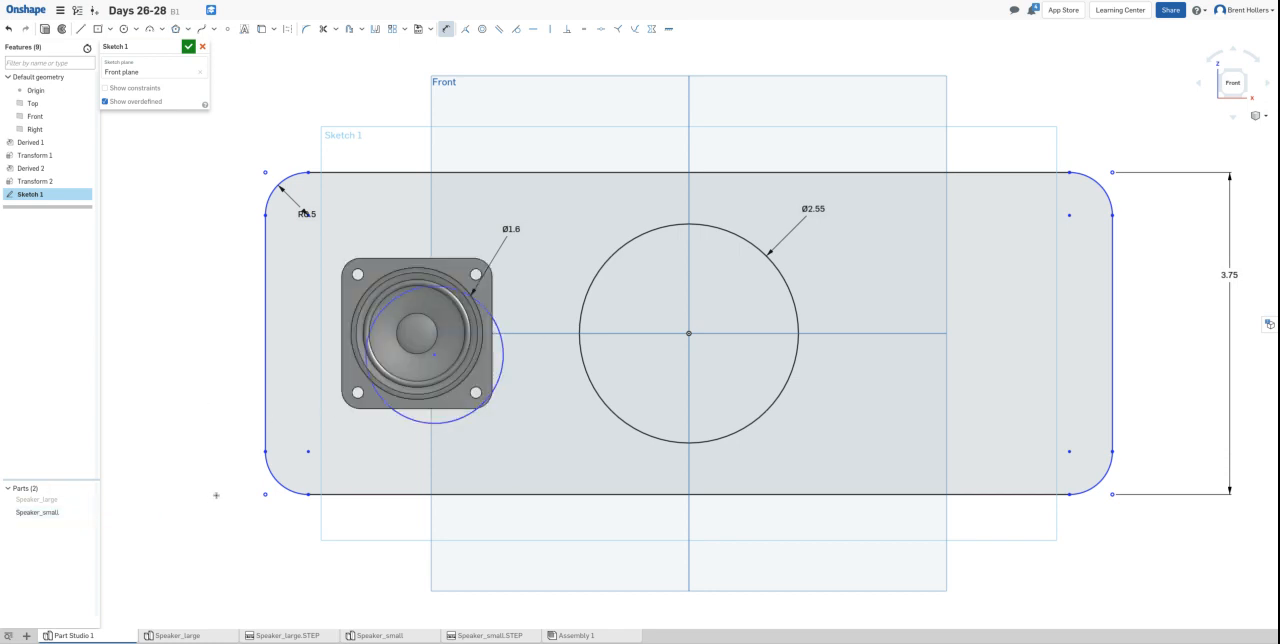
mouse_move(268, 571)
right_down()
mouse_move(263, 557)
mouse_move(229, 571)
mouse_move(186, 470)
mouse_move(206, 503)
mouse_move(286, 489)
mouse_move(246, 523)
mouse_move(229, 586)
right_up()
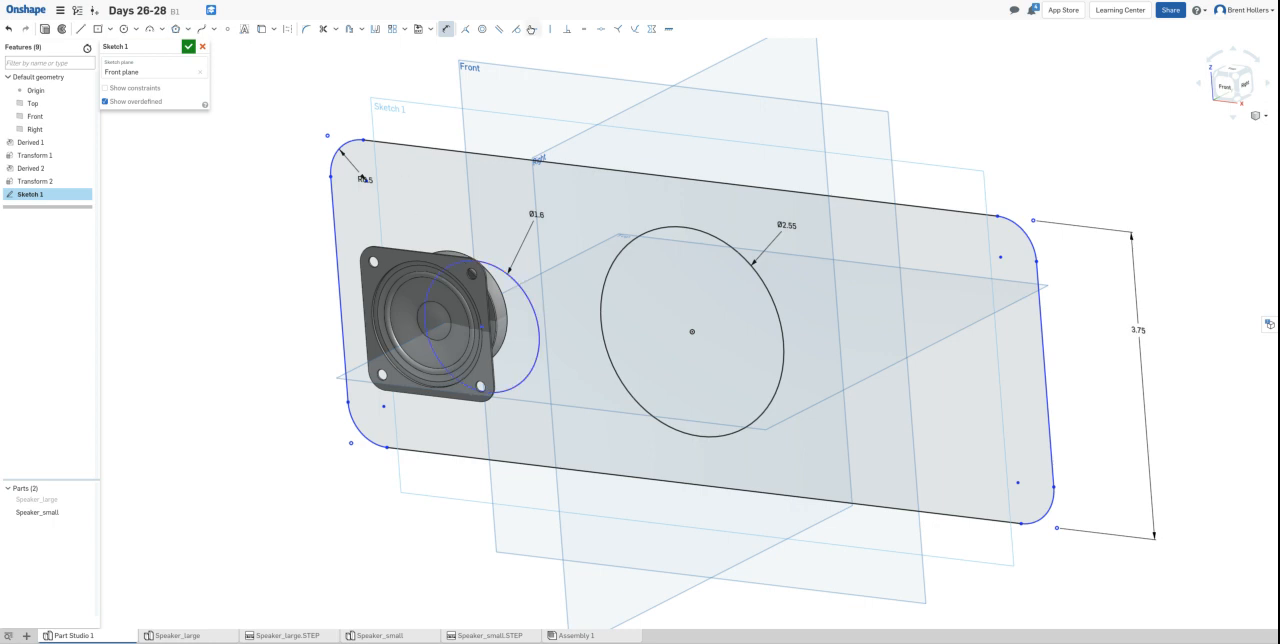
click(482, 28)
click(515, 283)
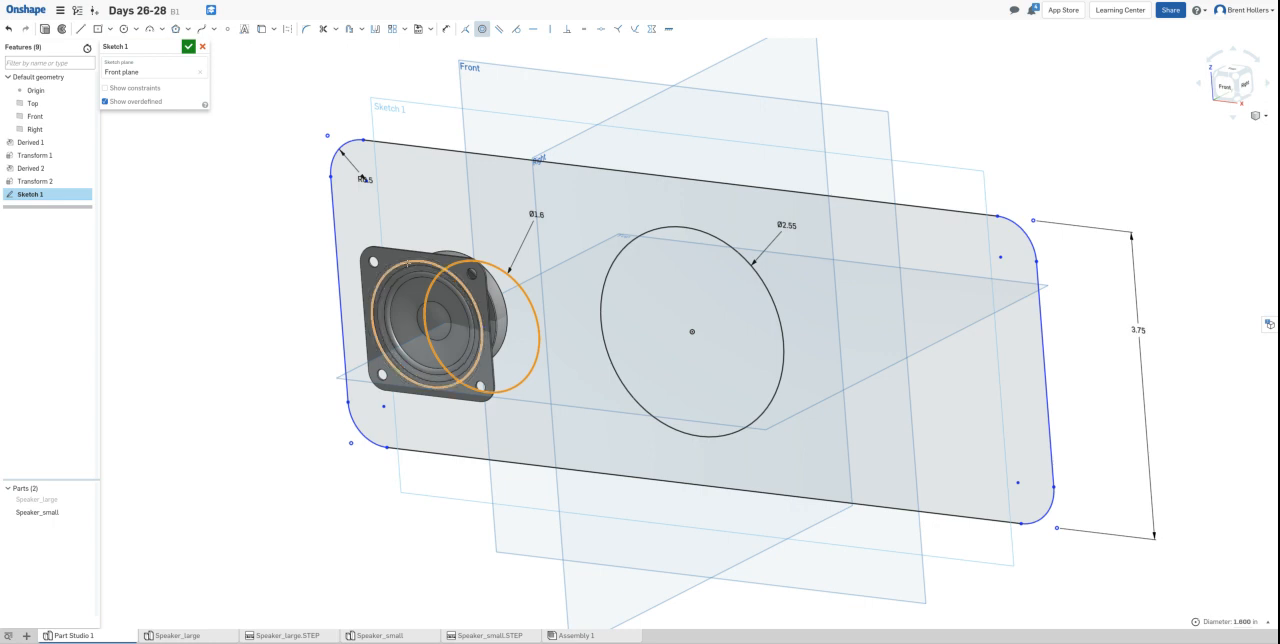
click(403, 262)
mouse_move(262, 311)
right_down()
mouse_move(223, 294)
mouse_move(277, 283)
right_up()
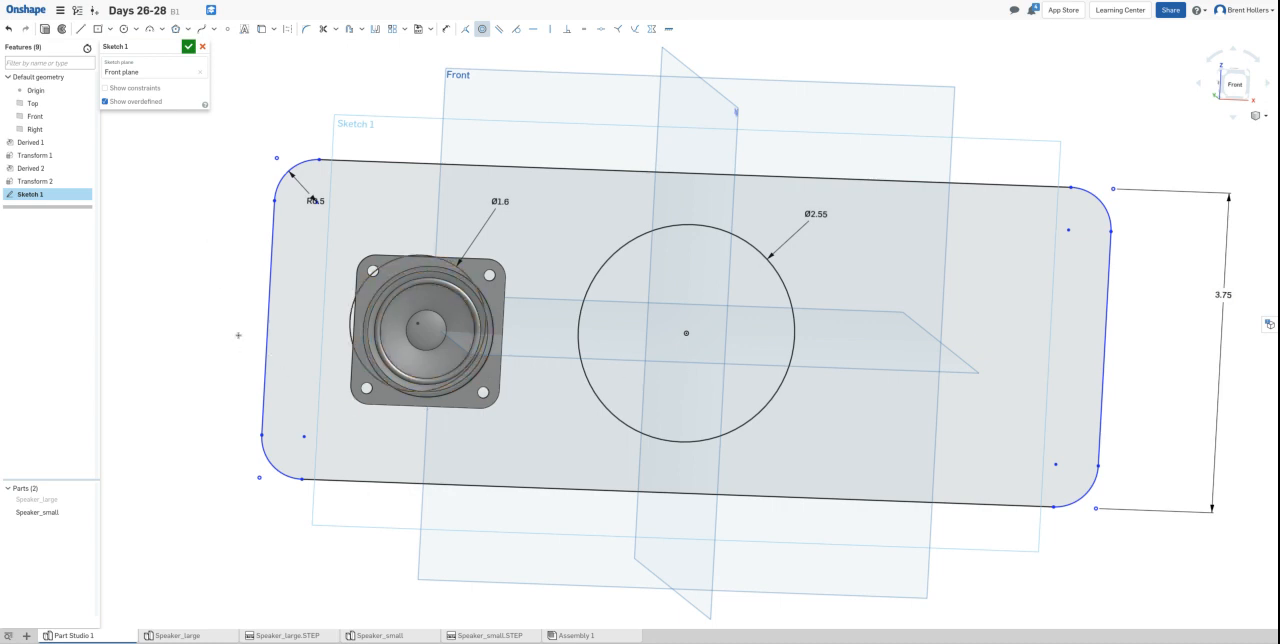
mouse_move(184, 308)
right_down()
mouse_move(134, 309)
mouse_move(163, 324)
mouse_move(171, 309)
mouse_move(154, 304)
right_up()
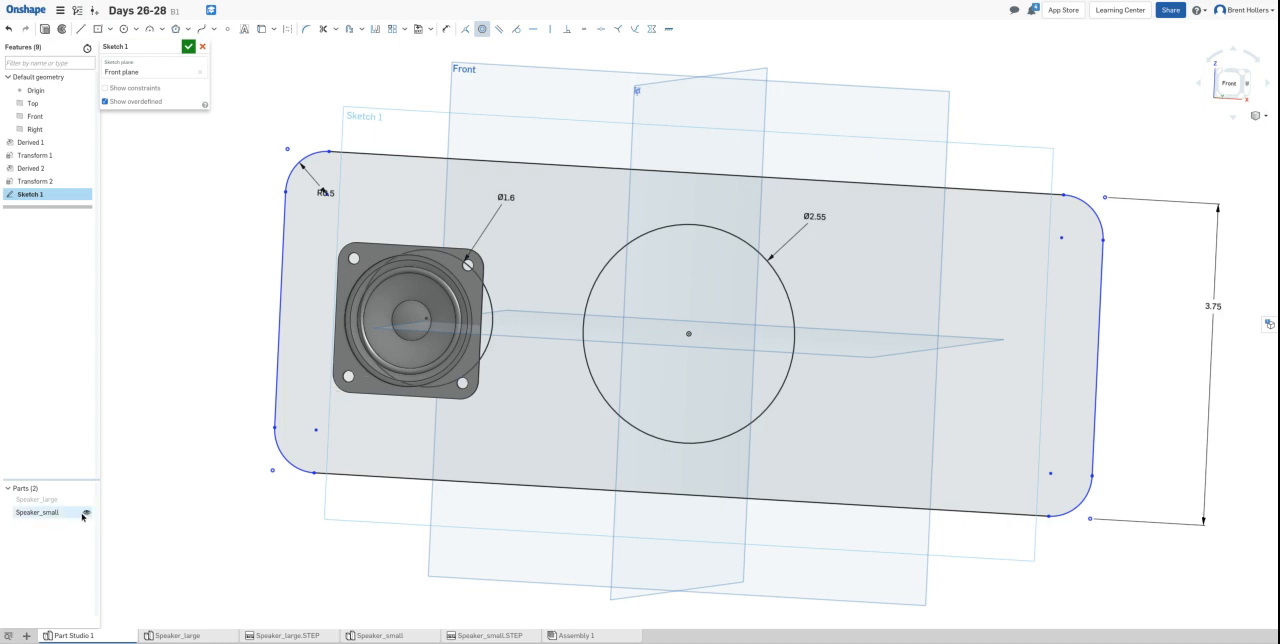
click(86, 512)
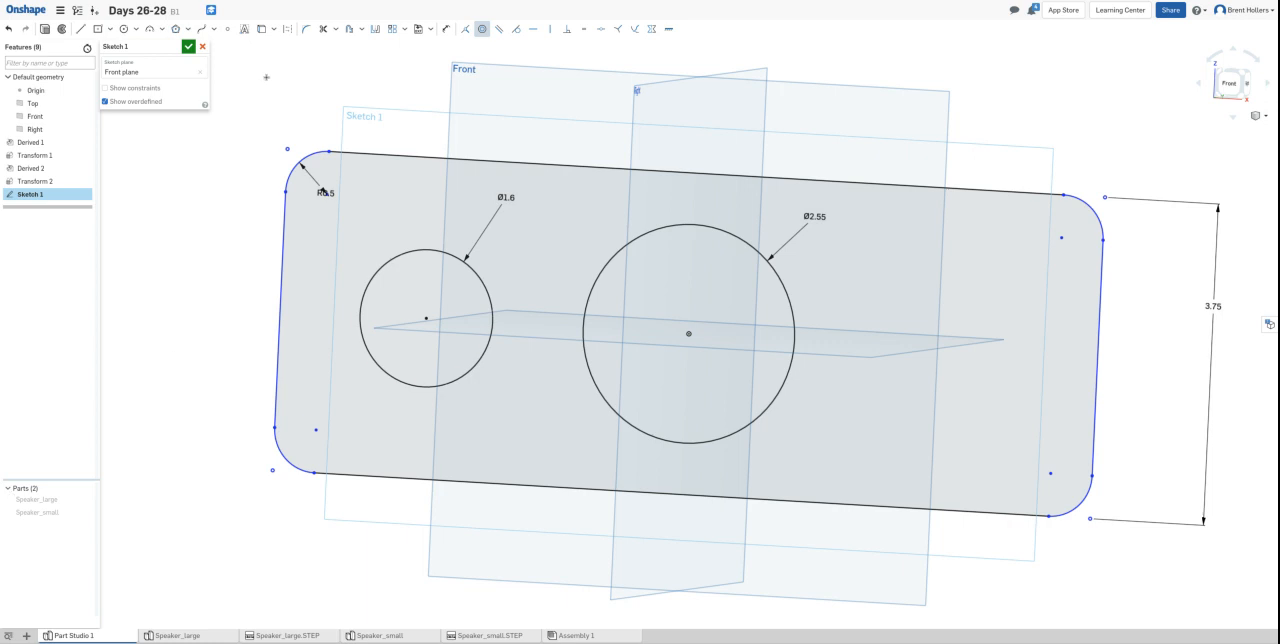
- Draw a vertical construction line from the origin down to the midpoint of the rectangle's bottom edge
click(287, 29)
click(81, 28)
click(688, 333)
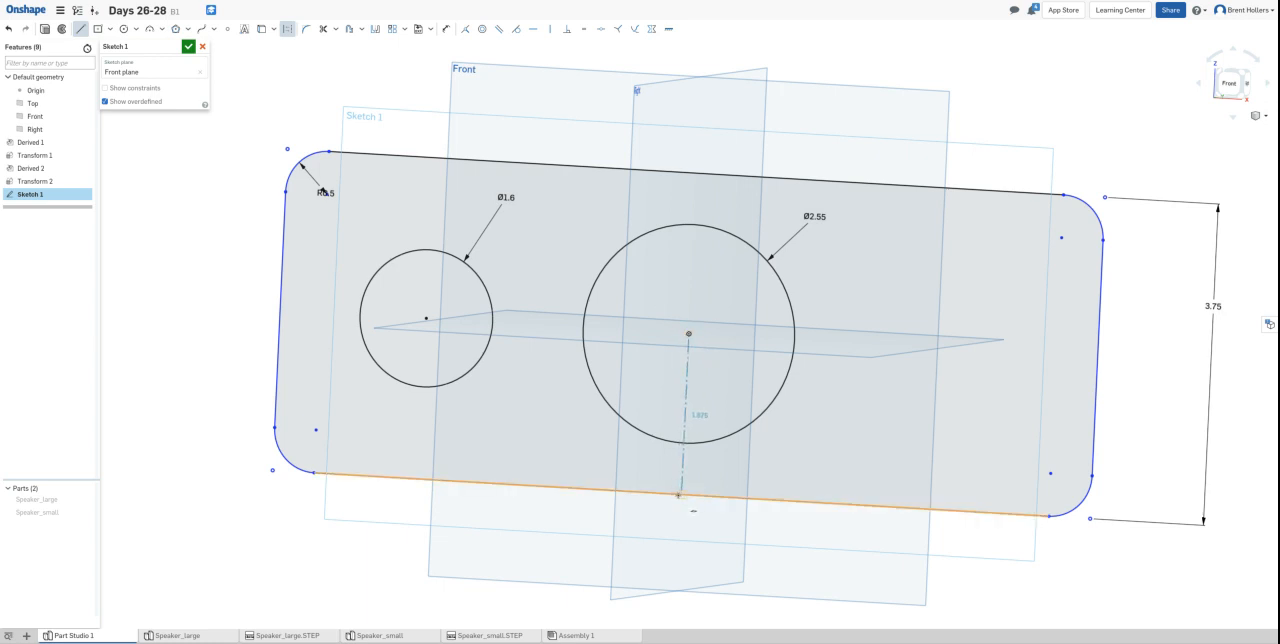
click(679, 493)
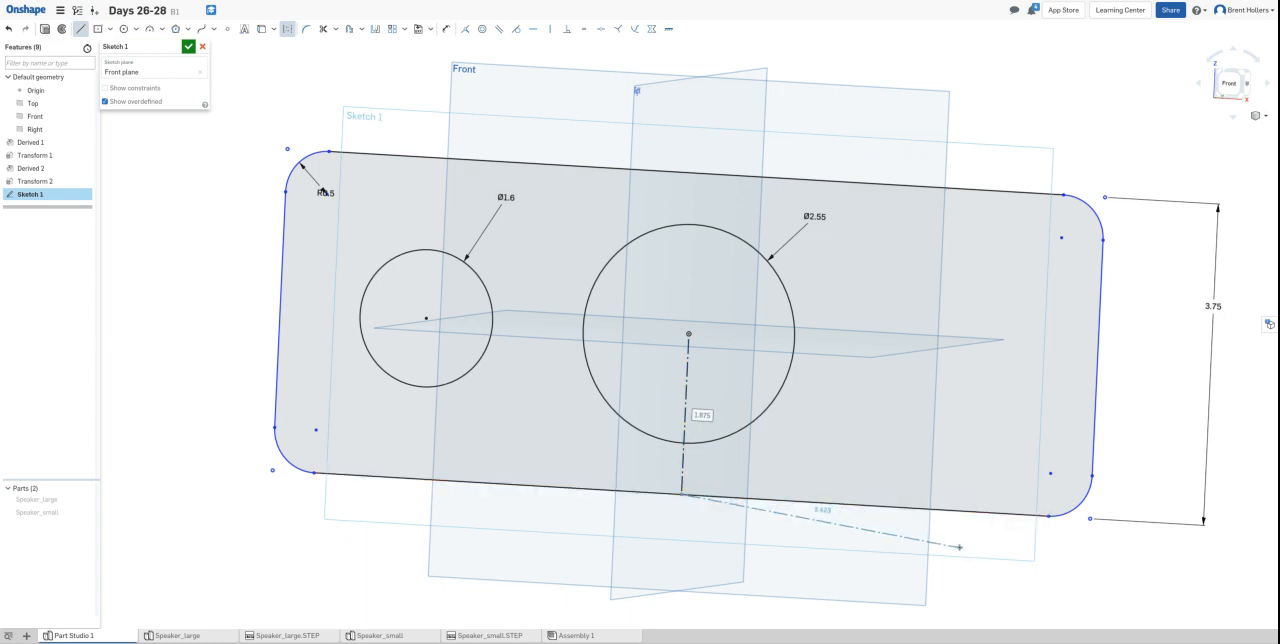
key(Escape)
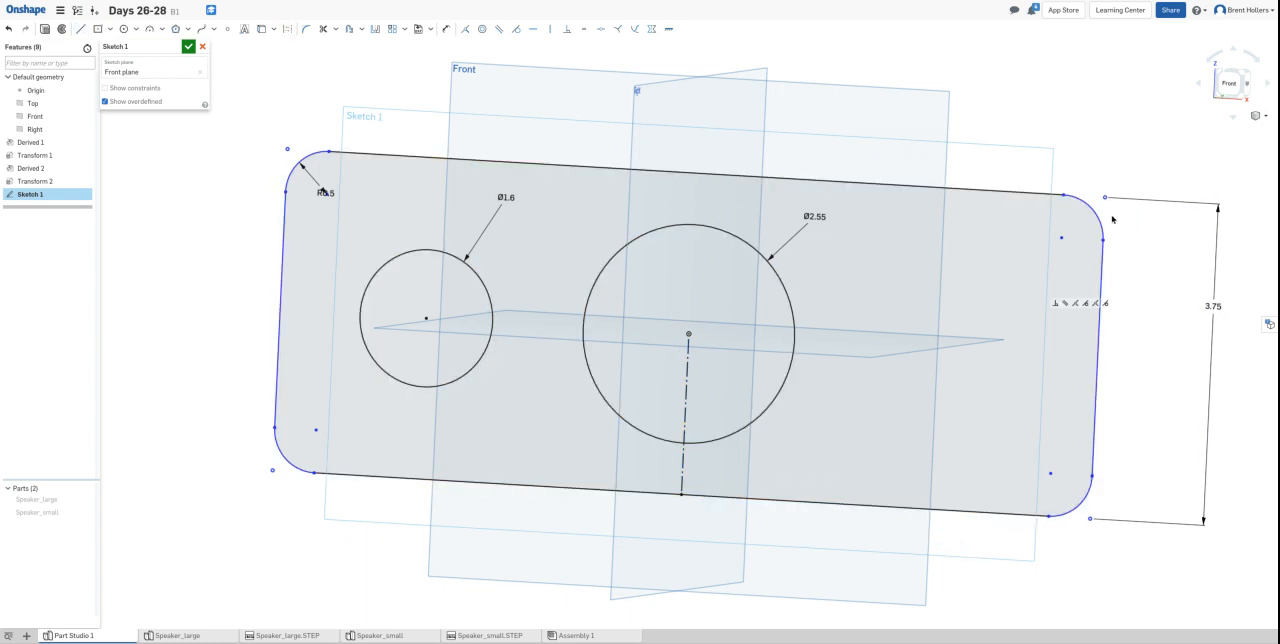
- Mirror the 1.6 in circle across the vertical construction line
key(n)
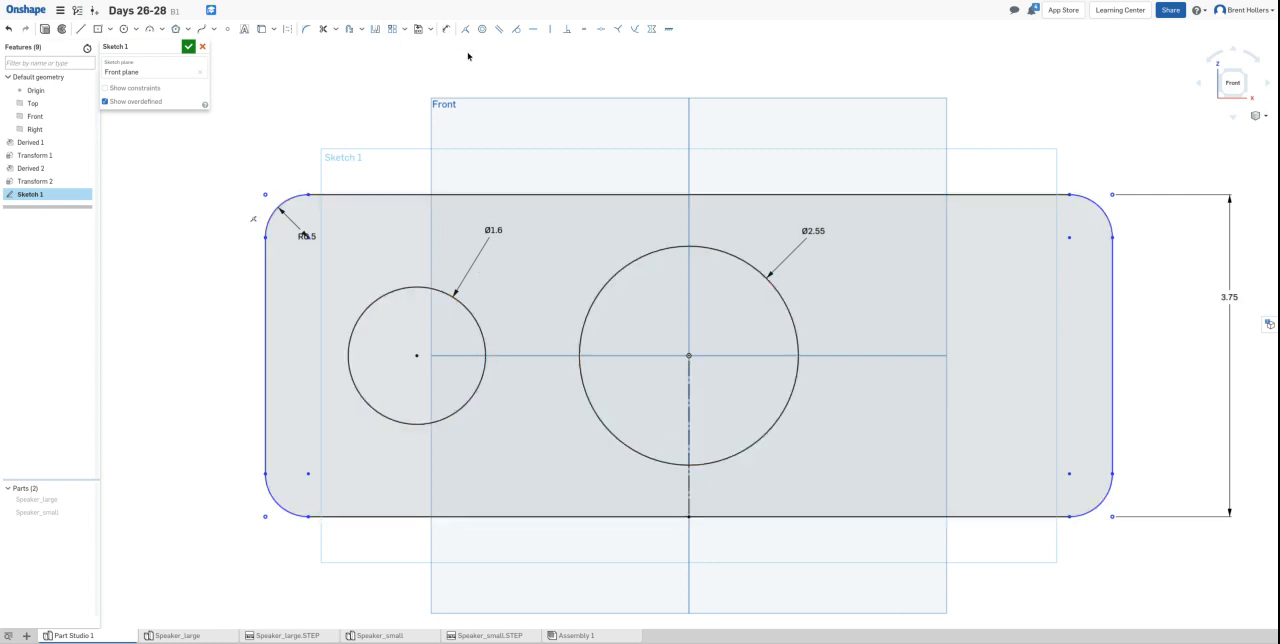
click(375, 28)
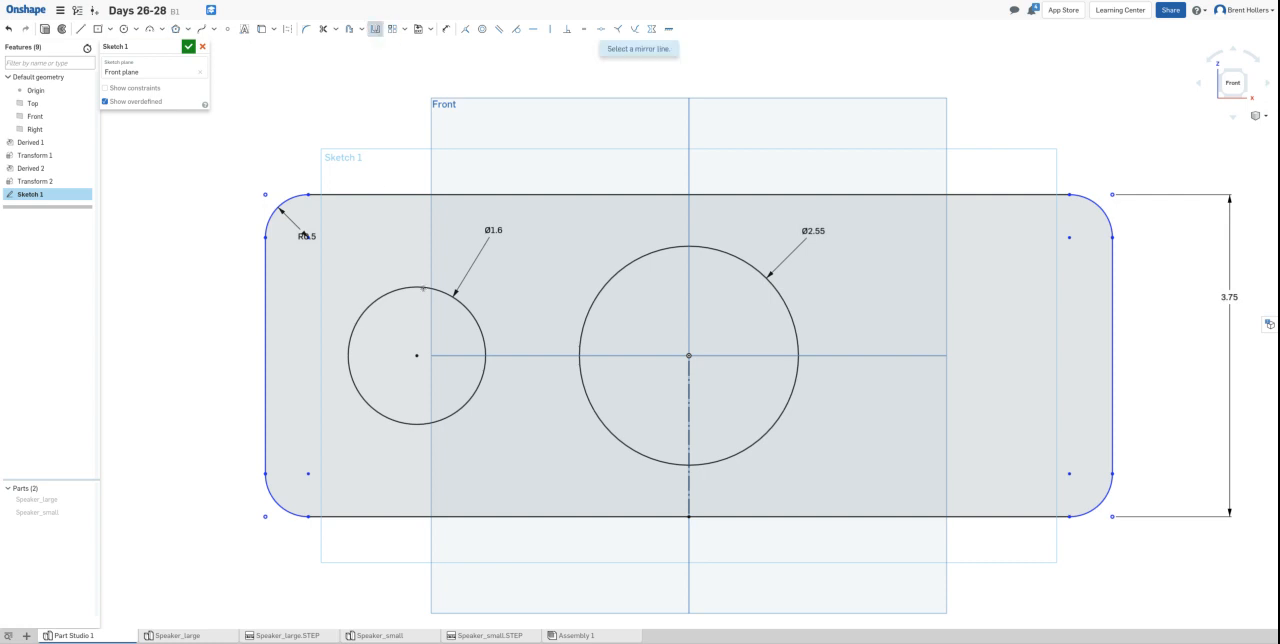
click(685, 486)
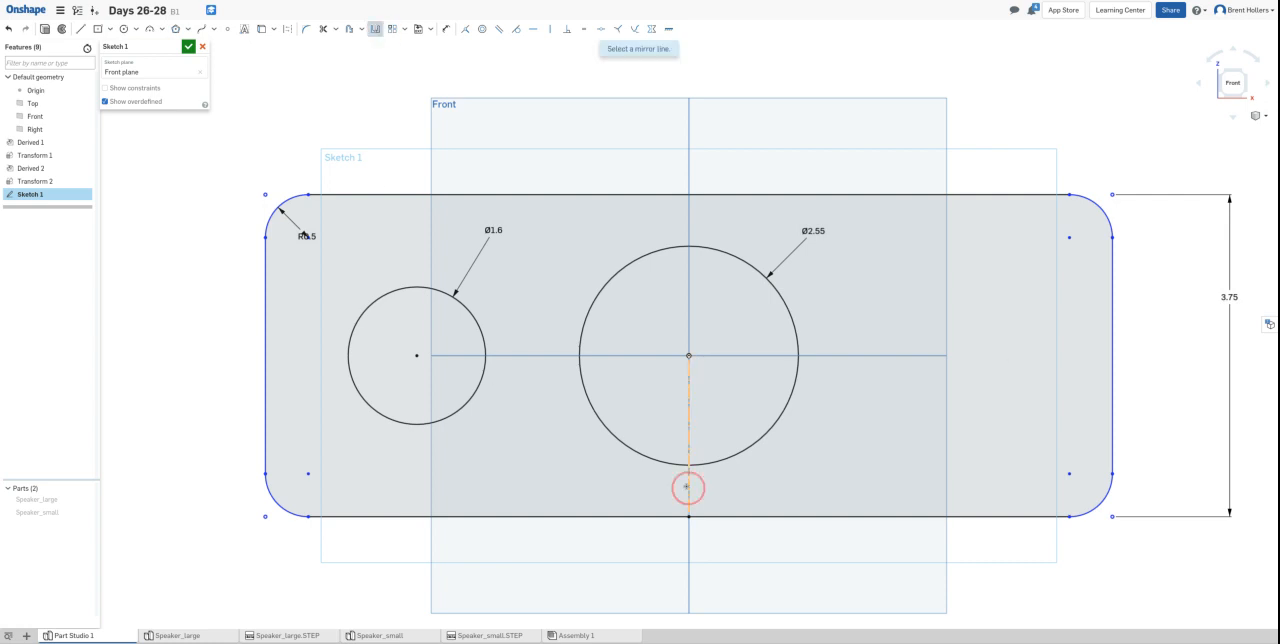
click(474, 392)
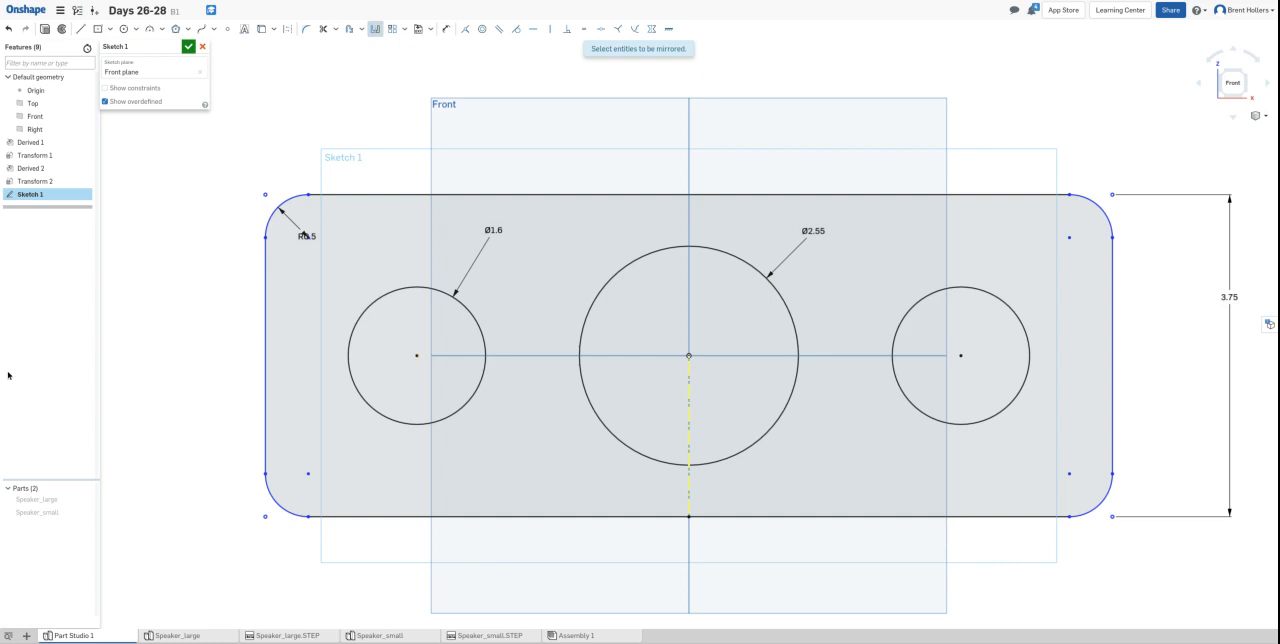
- Dimension the distance from the left circle's centre to the rectangle's left edge to 2.063 in and finish the sketch
key(d)
click(417, 357)
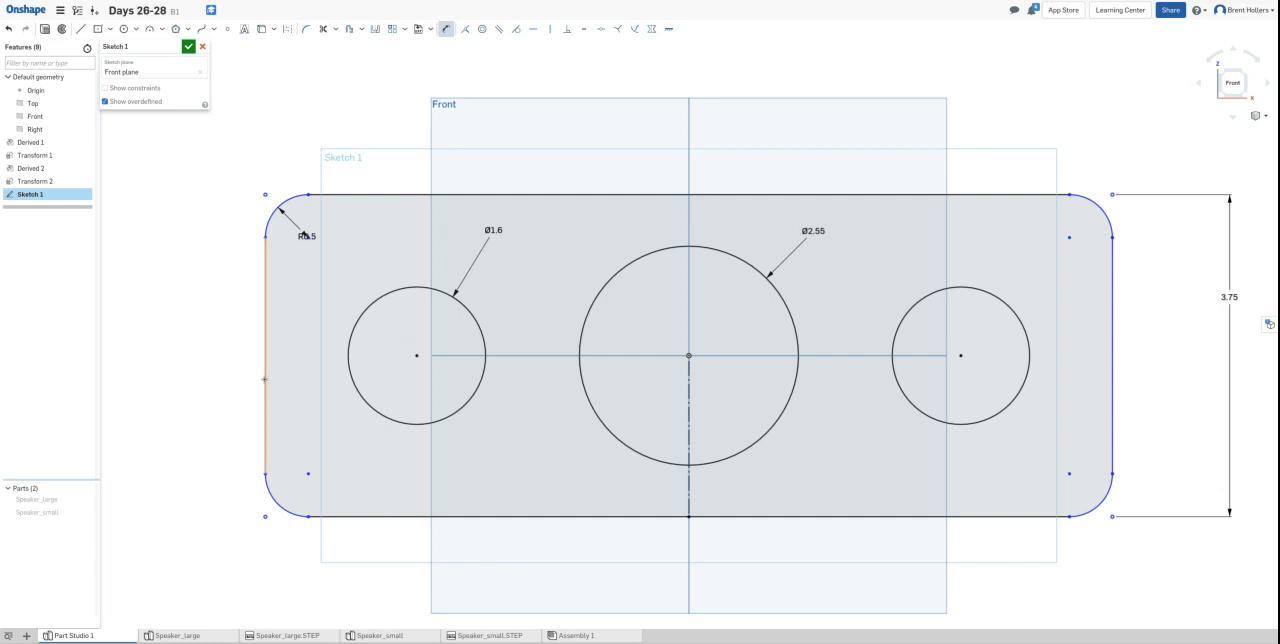
click(265, 379)
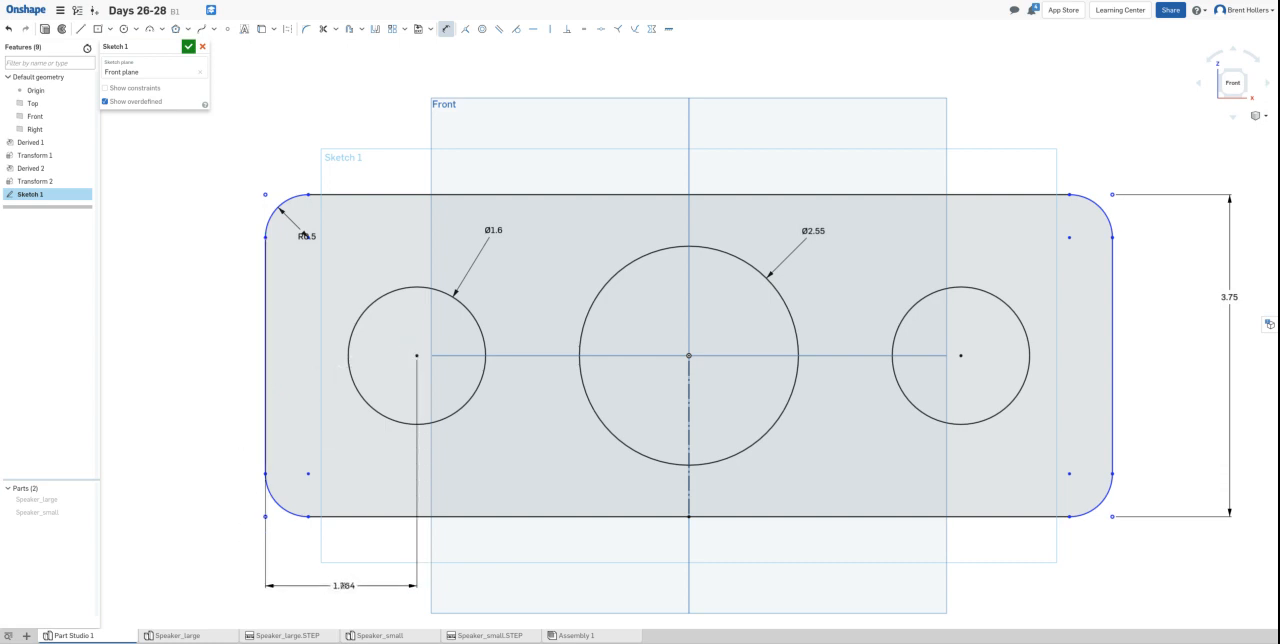
click(343, 586)
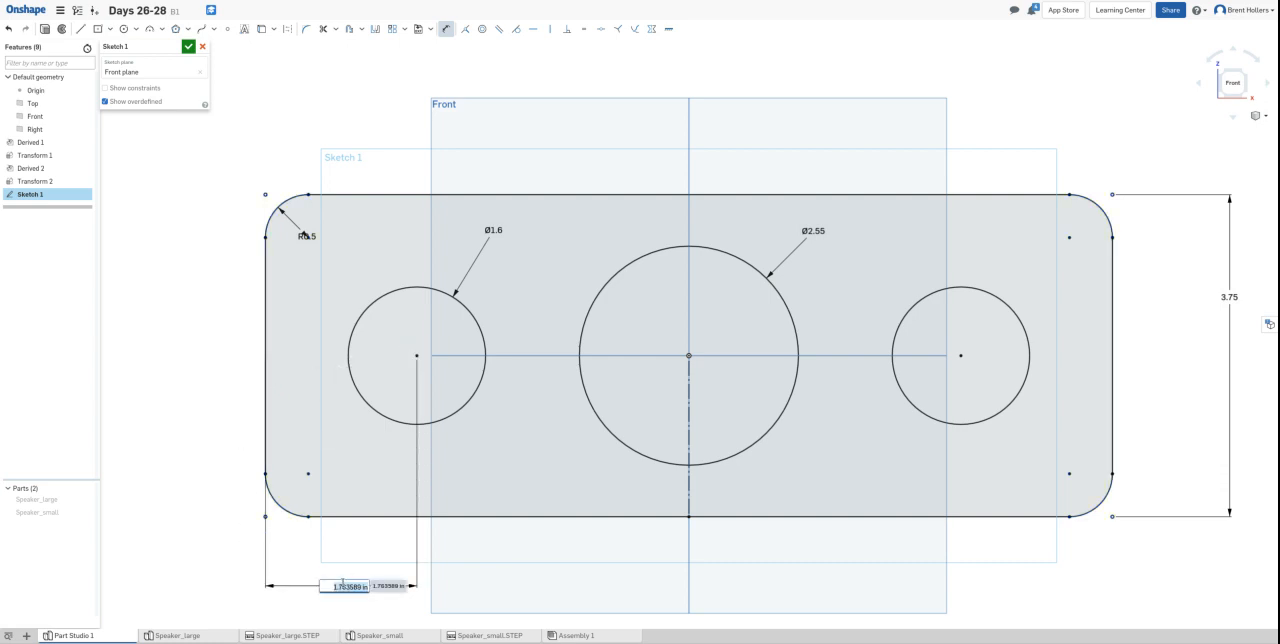
text(2.063)
key(Return)
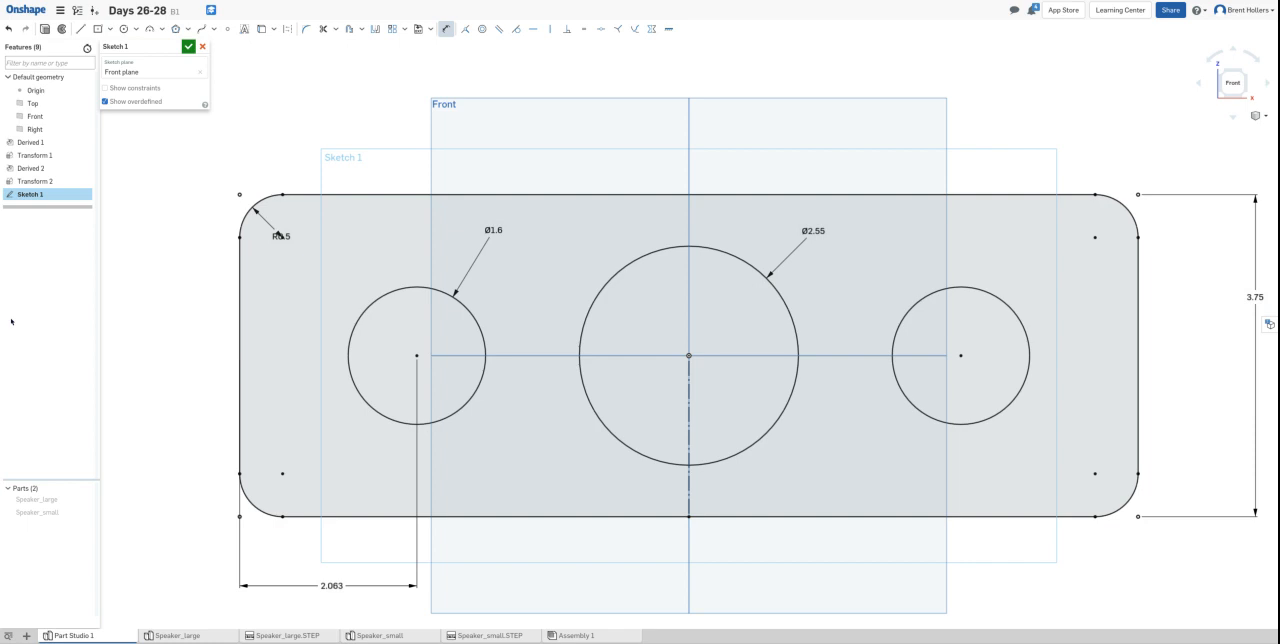
click(188, 46)
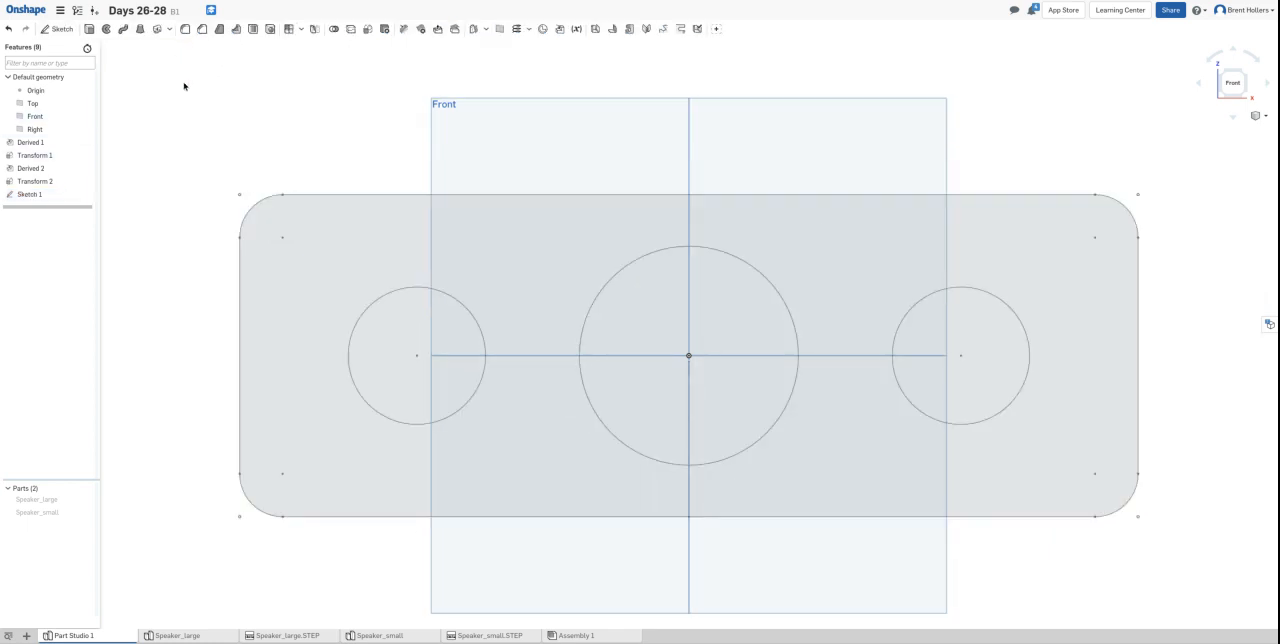
- Extrude the rounded rectangle and all three circle regions as a new solid, symmetric about the sketch plane, 2 in deep
click(293, 252)
click(443, 322)
click(720, 314)
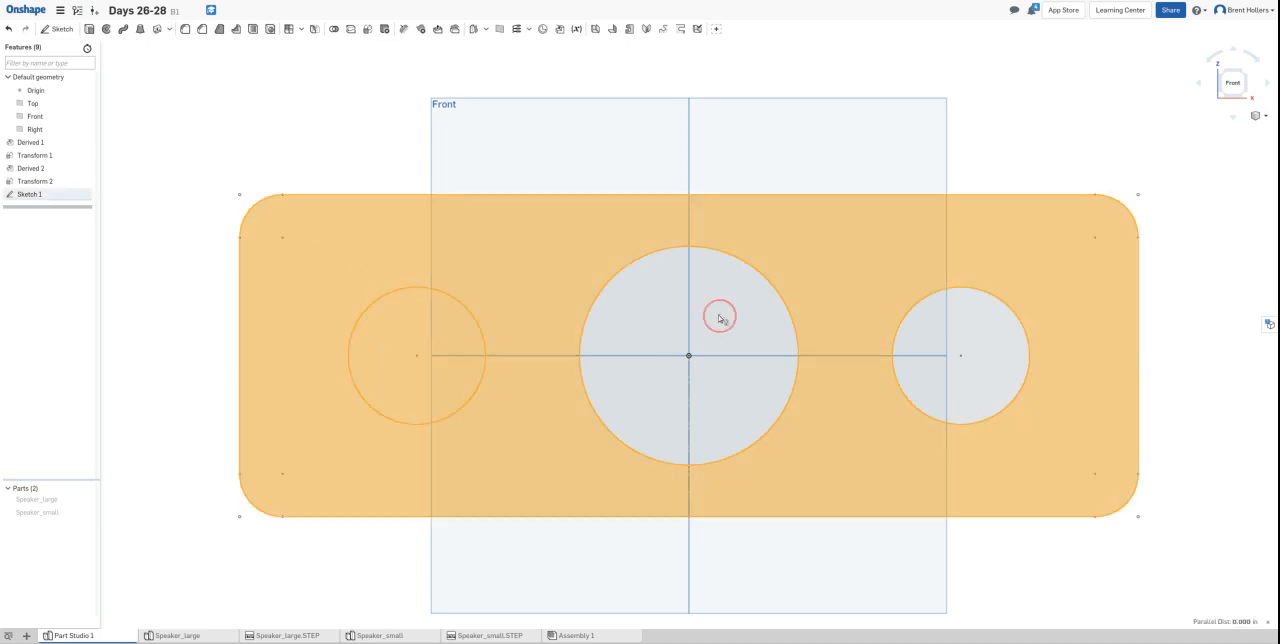
click(937, 322)
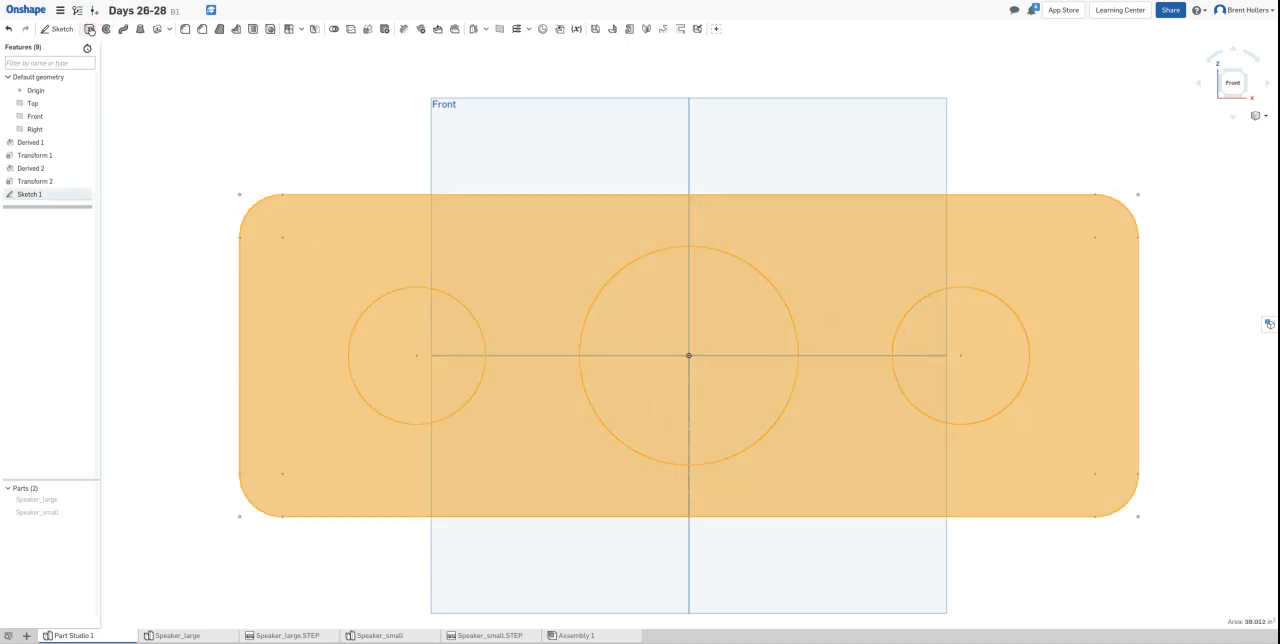
click(89, 29)
click(163, 143)
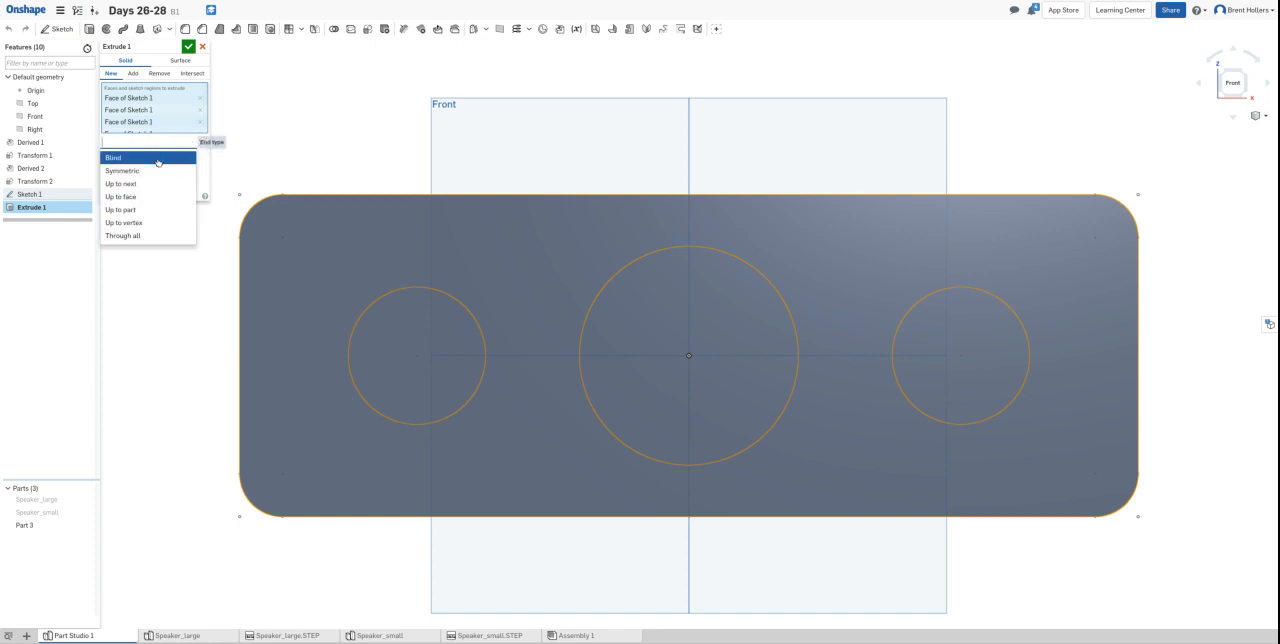
click(155, 171)
click(166, 155)
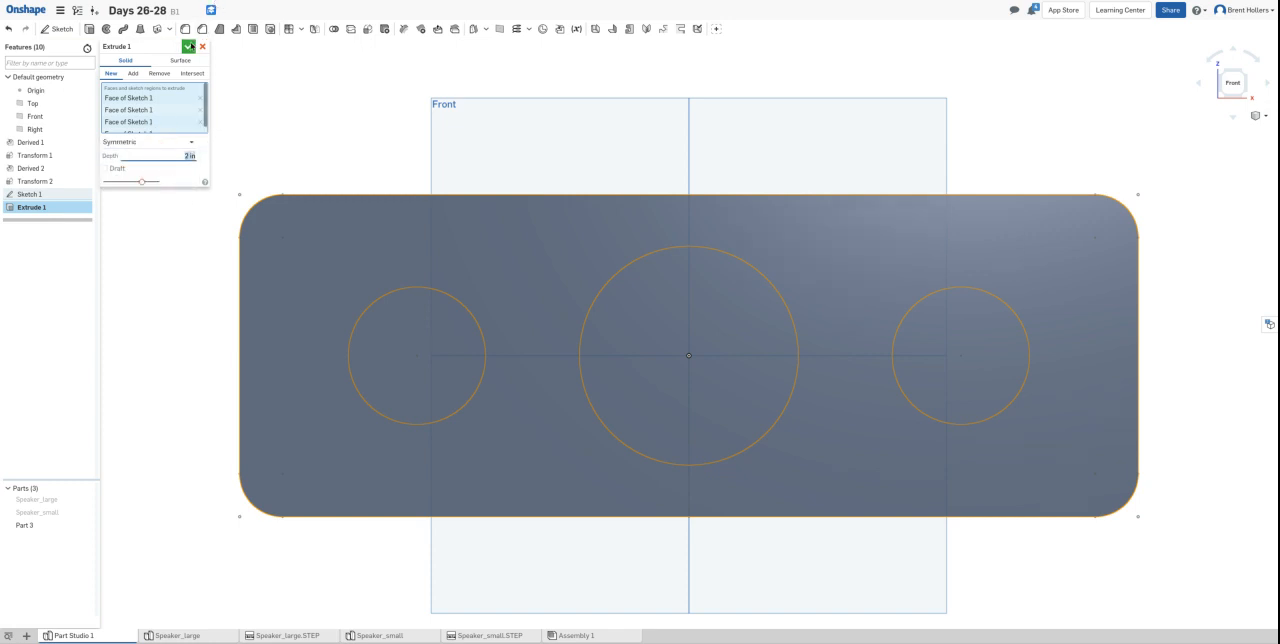
click(188, 46)
- Sketch on the block's front face, offset its outline 0.35 in inward, and finish the sketch
right_drag(994, 131, 935, 150)
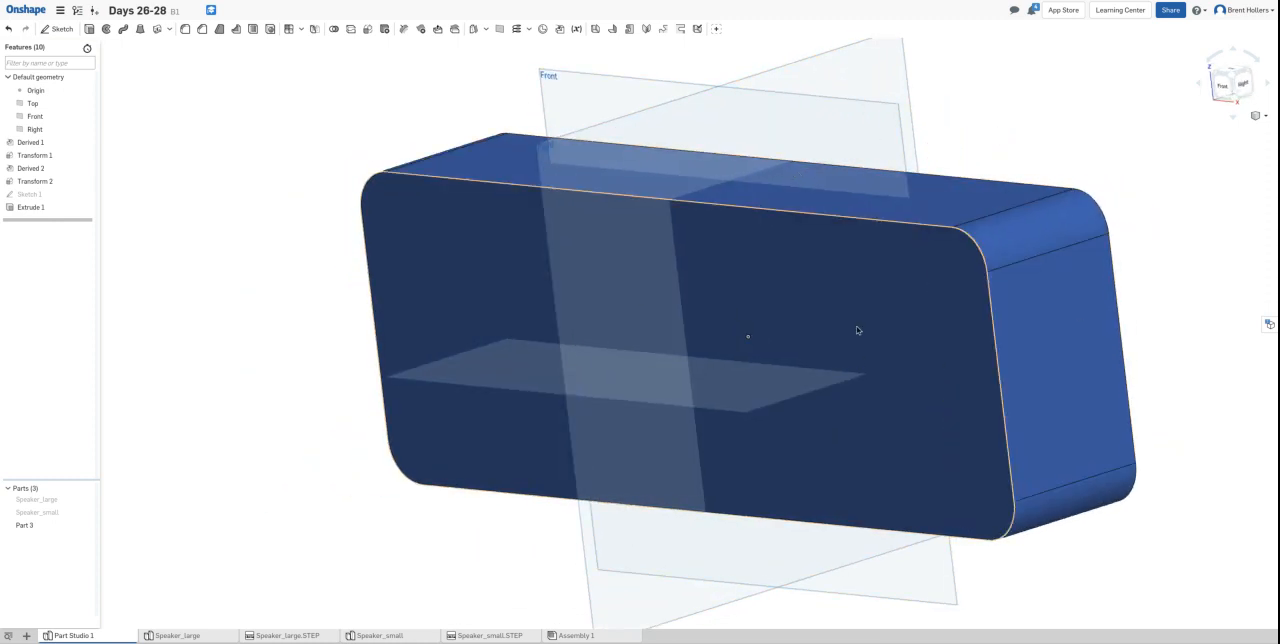
click(445, 265)
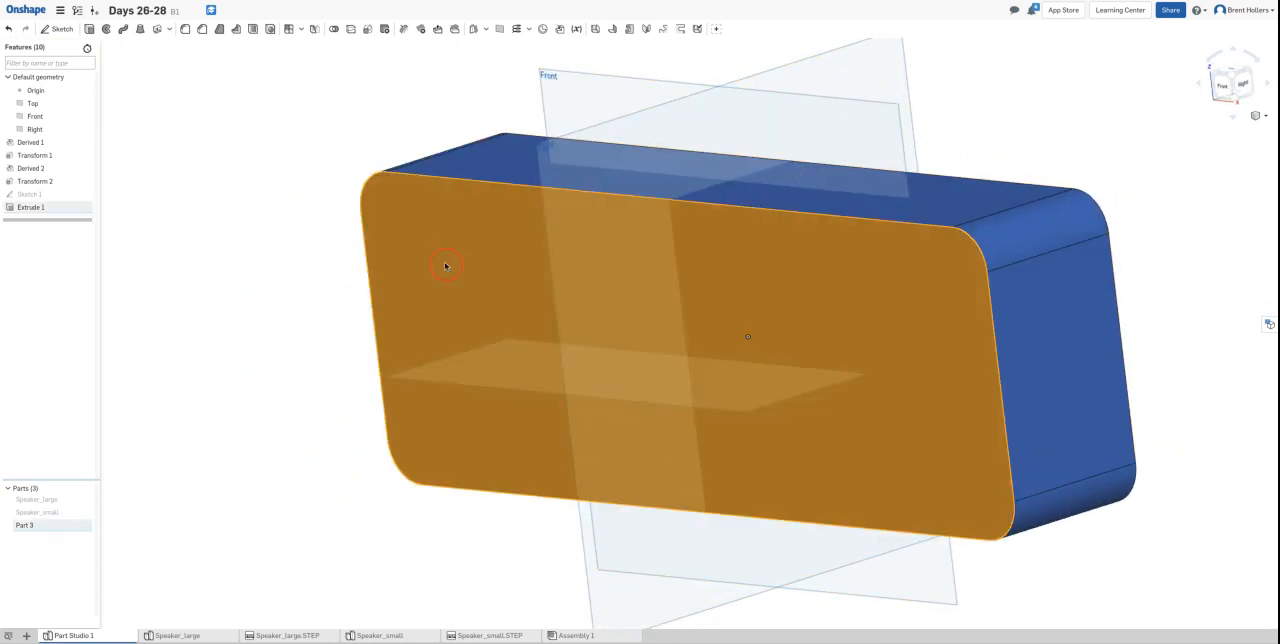
click(61, 30)
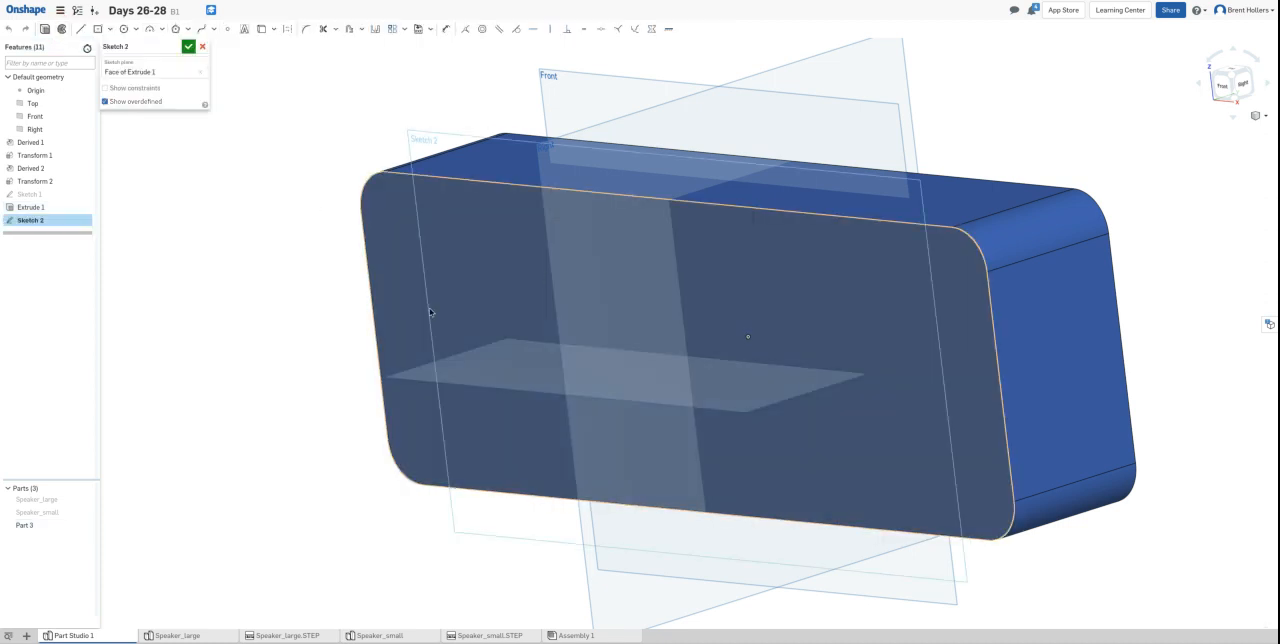
right_drag(308, 123, 328, 98)
click(349, 30)
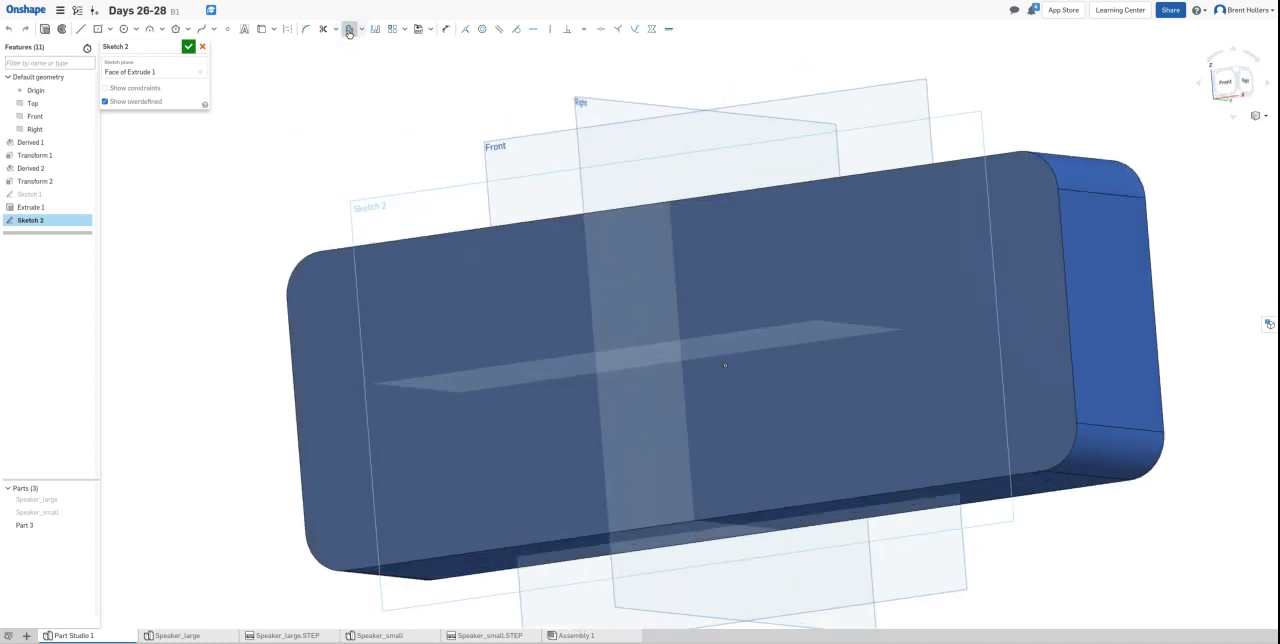
click(314, 257)
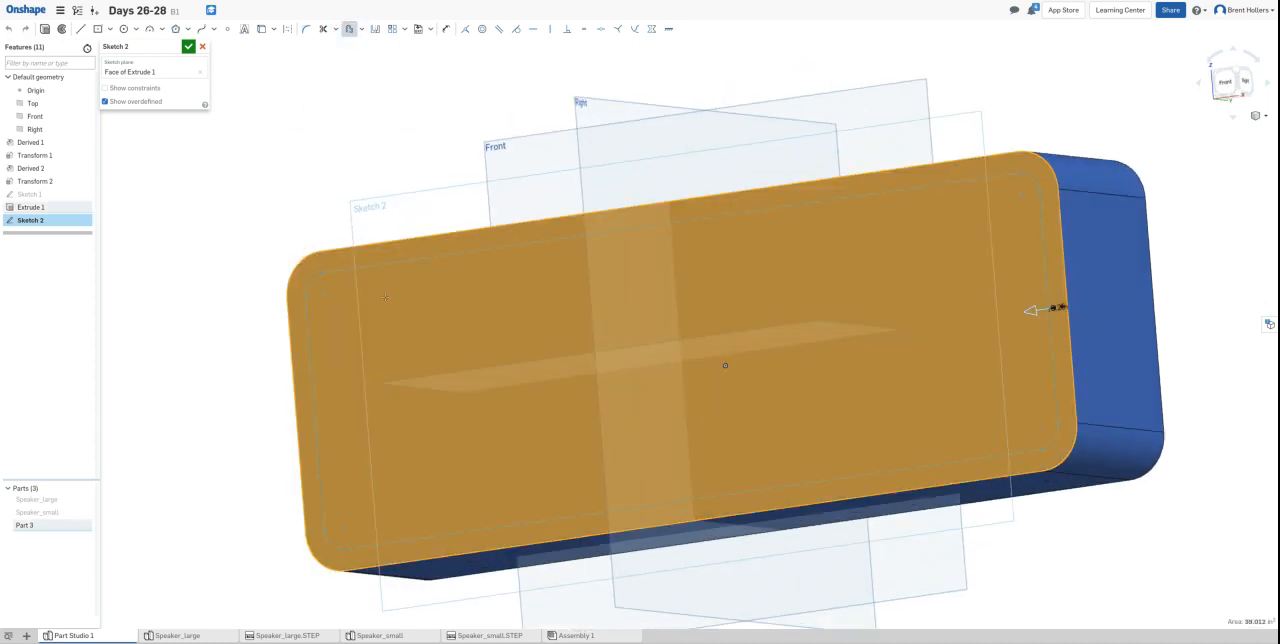
key(n)
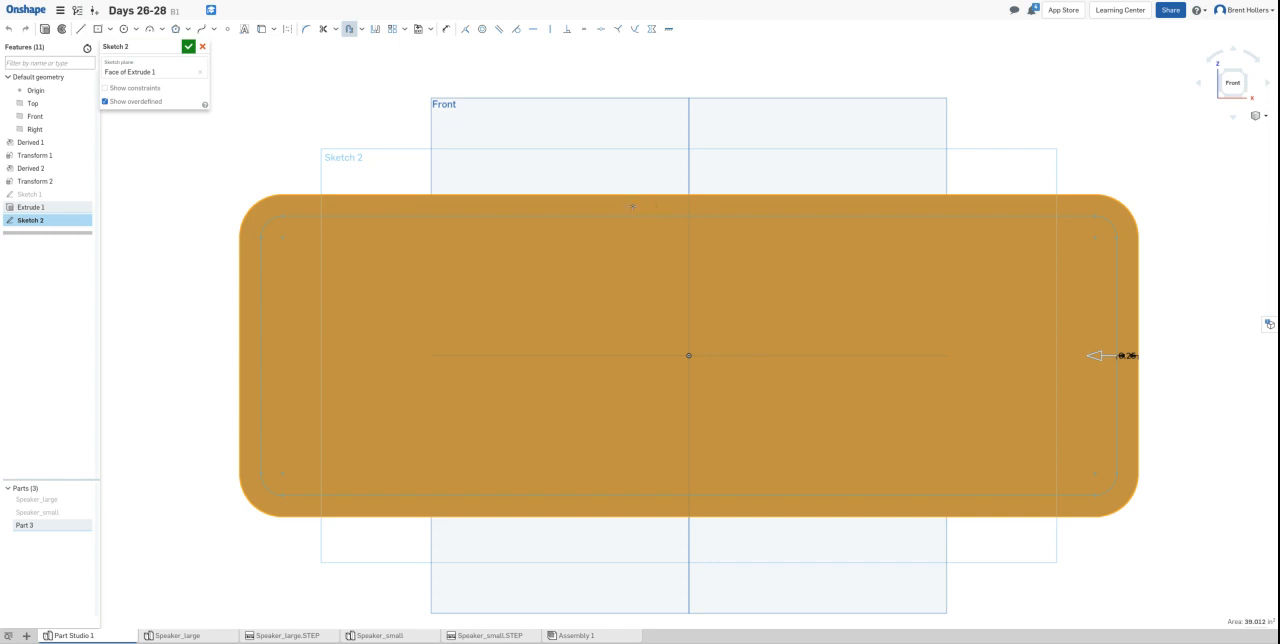
click(169, 235)
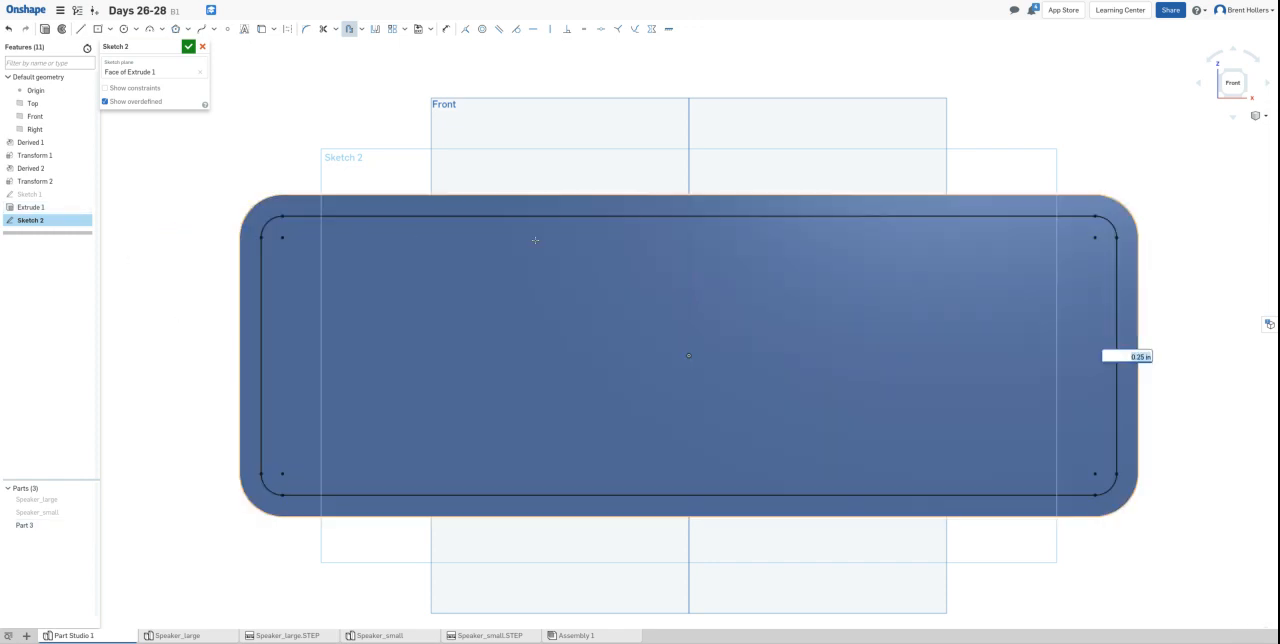
key(BackSpace)
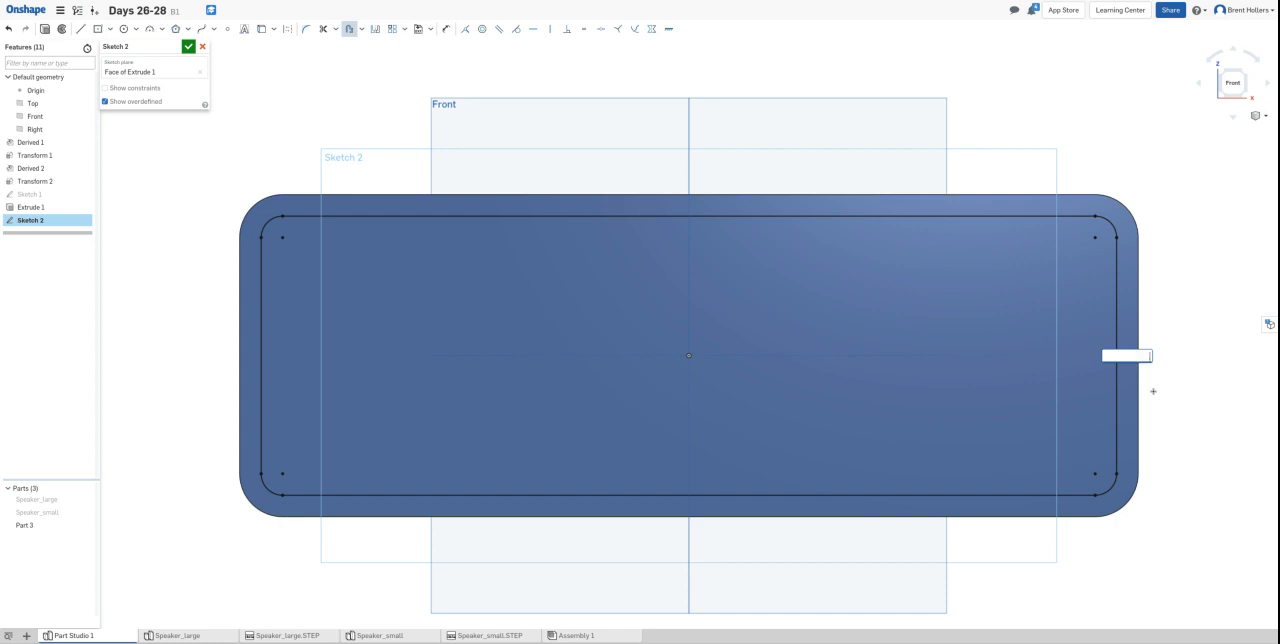
key(Return)
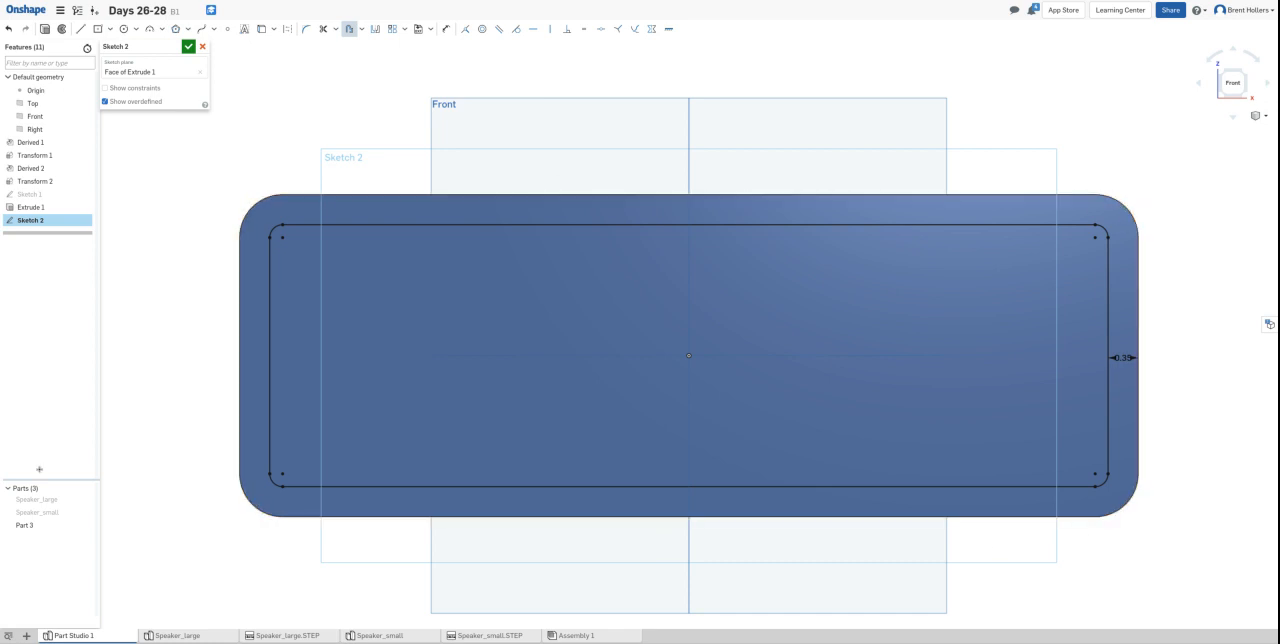
click(188, 46)
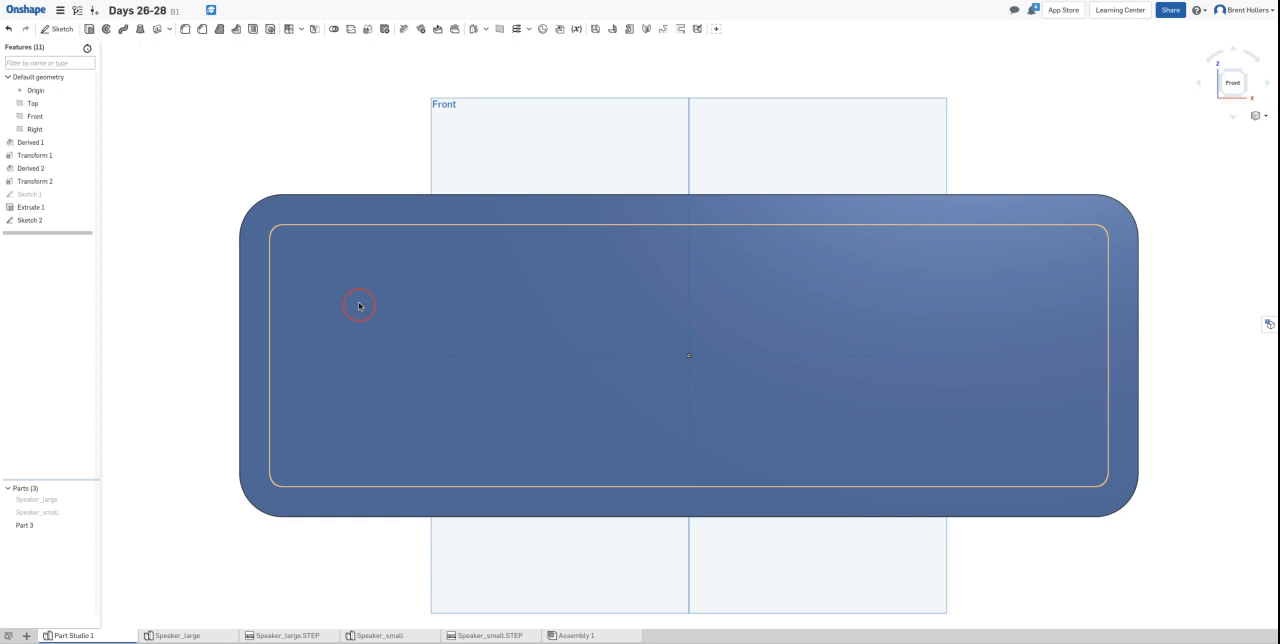
- Cut the offset outline region 0.1 in deep into the front of the block as a recess
click(89, 29)
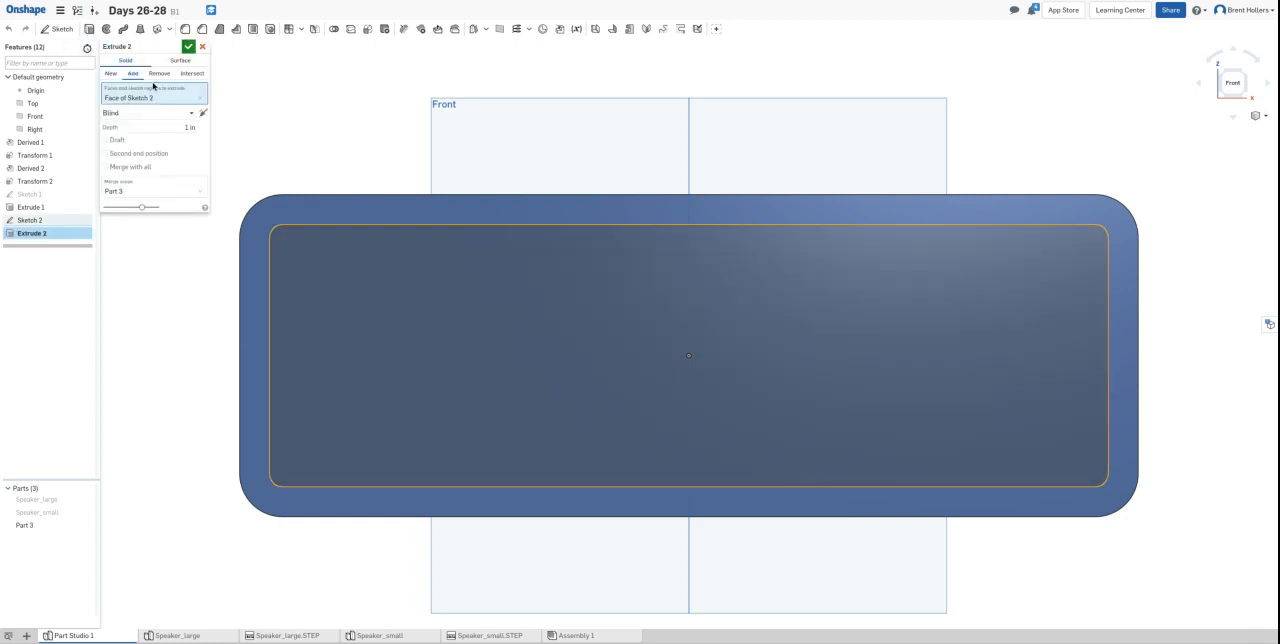
click(160, 75)
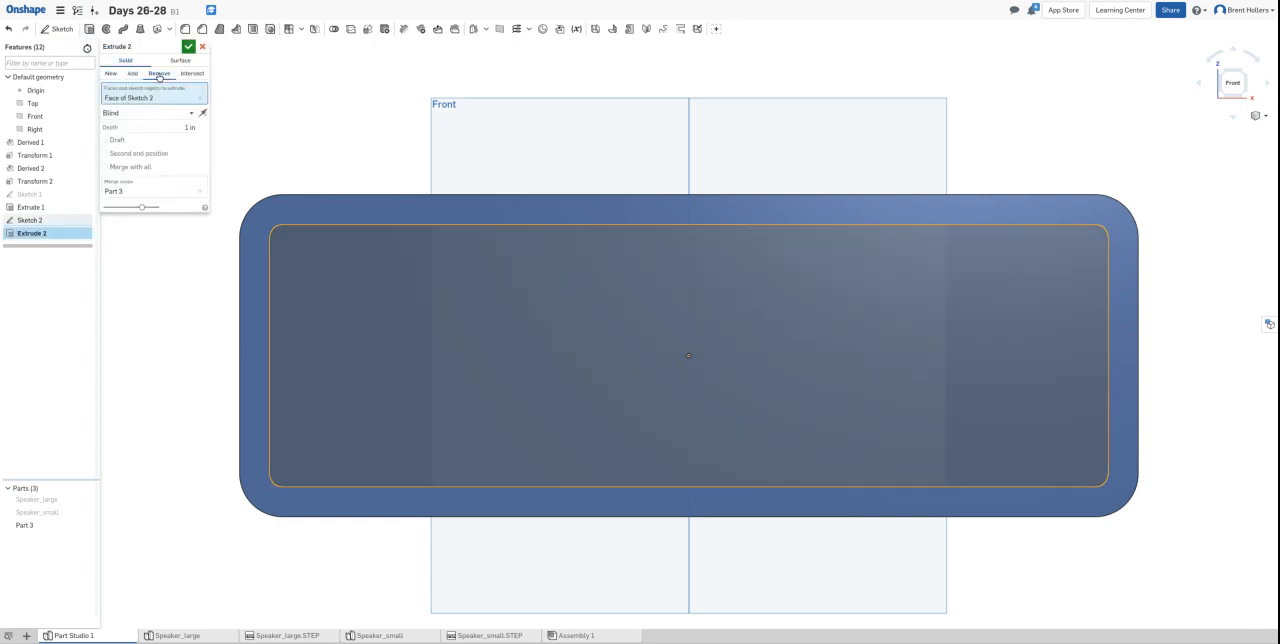
click(182, 129)
text(.1)
right_drag(359, 118, 311, 133)
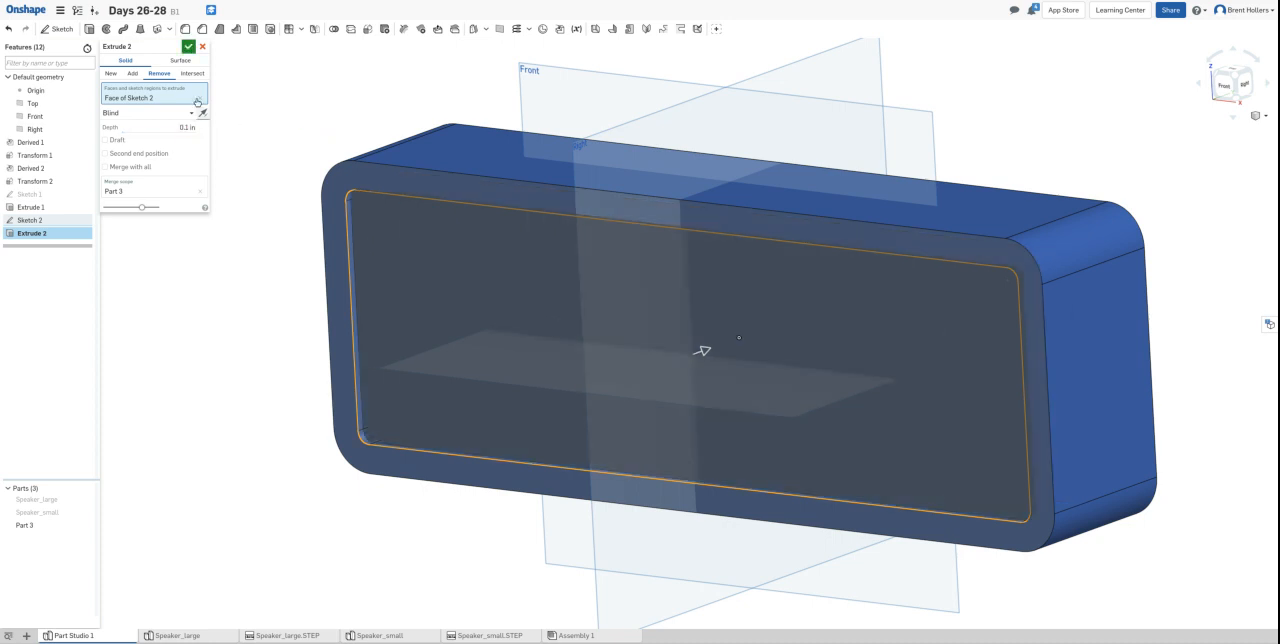
click(189, 46)
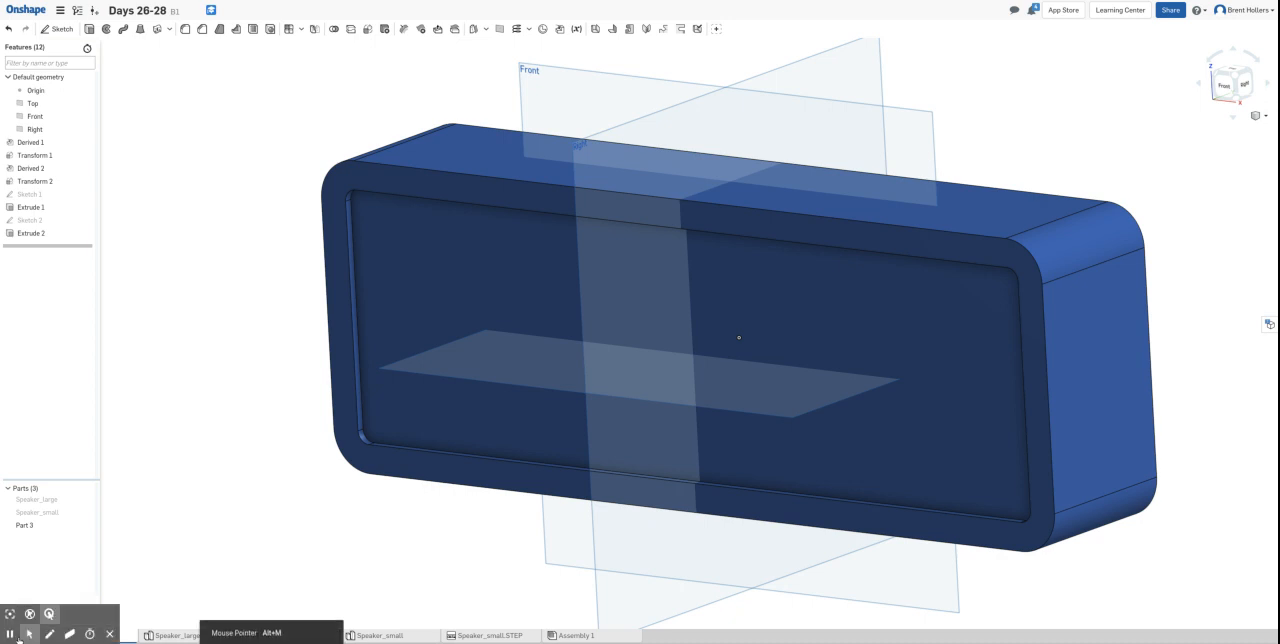
- Extrude the recess floor as a new separate part up to the block's front rim face
right_drag(145, 582, 111, 548)
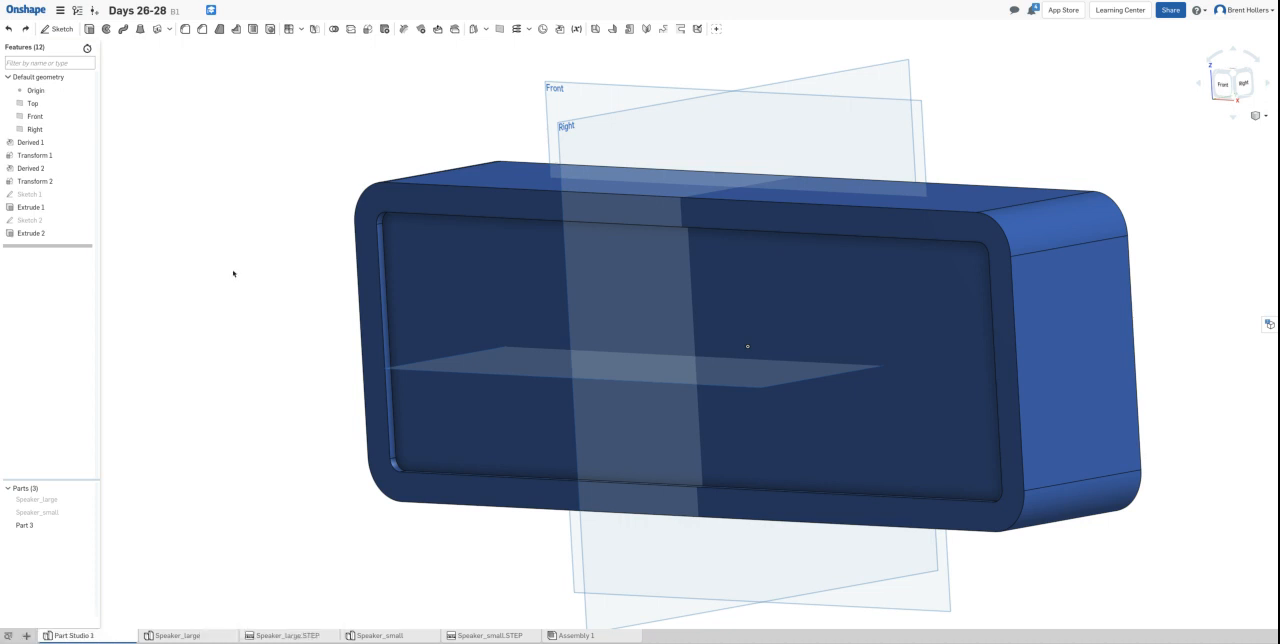
click(379, 247)
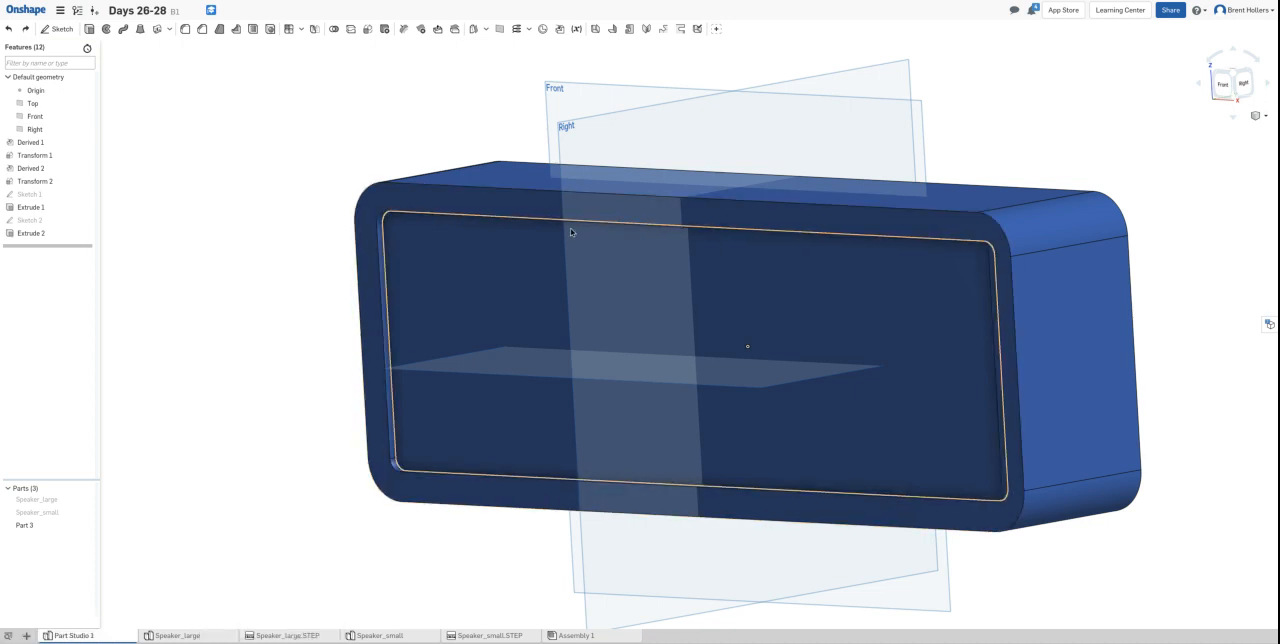
click(476, 283)
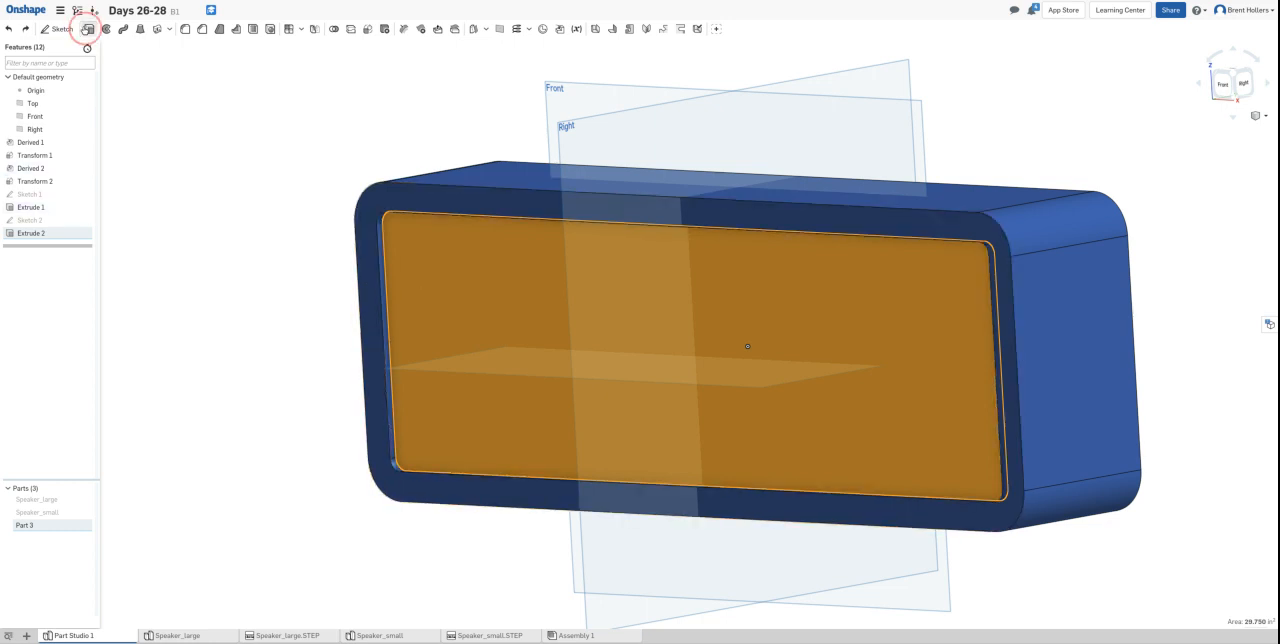
click(89, 28)
click(111, 73)
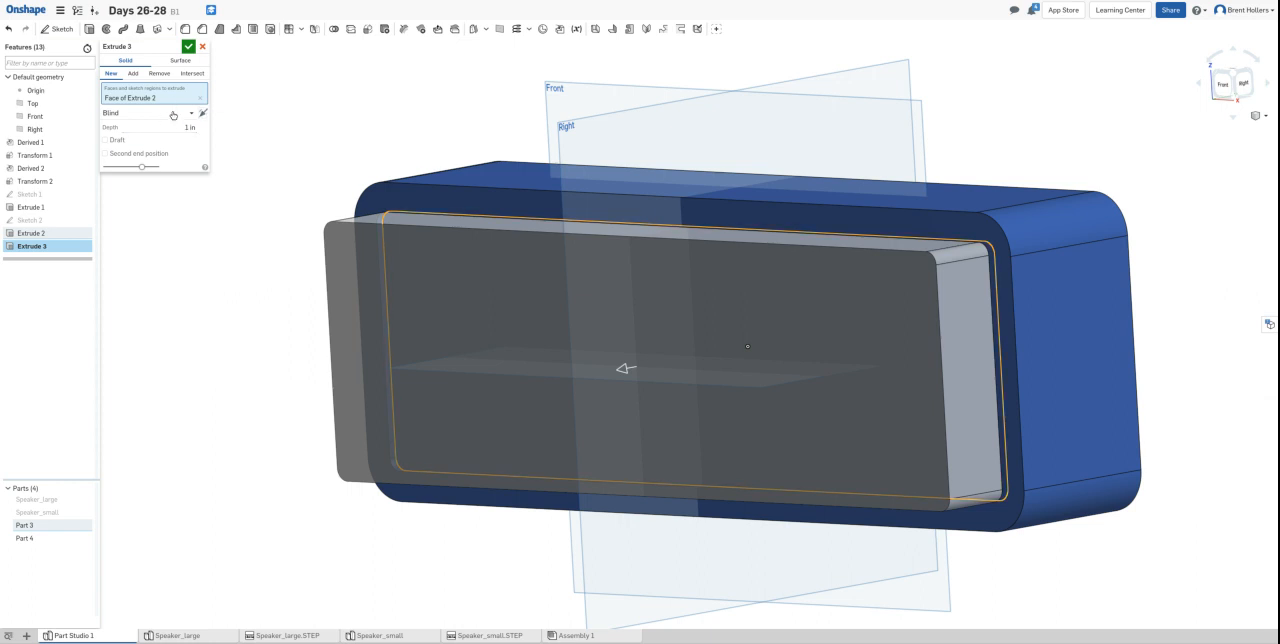
click(173, 115)
click(163, 167)
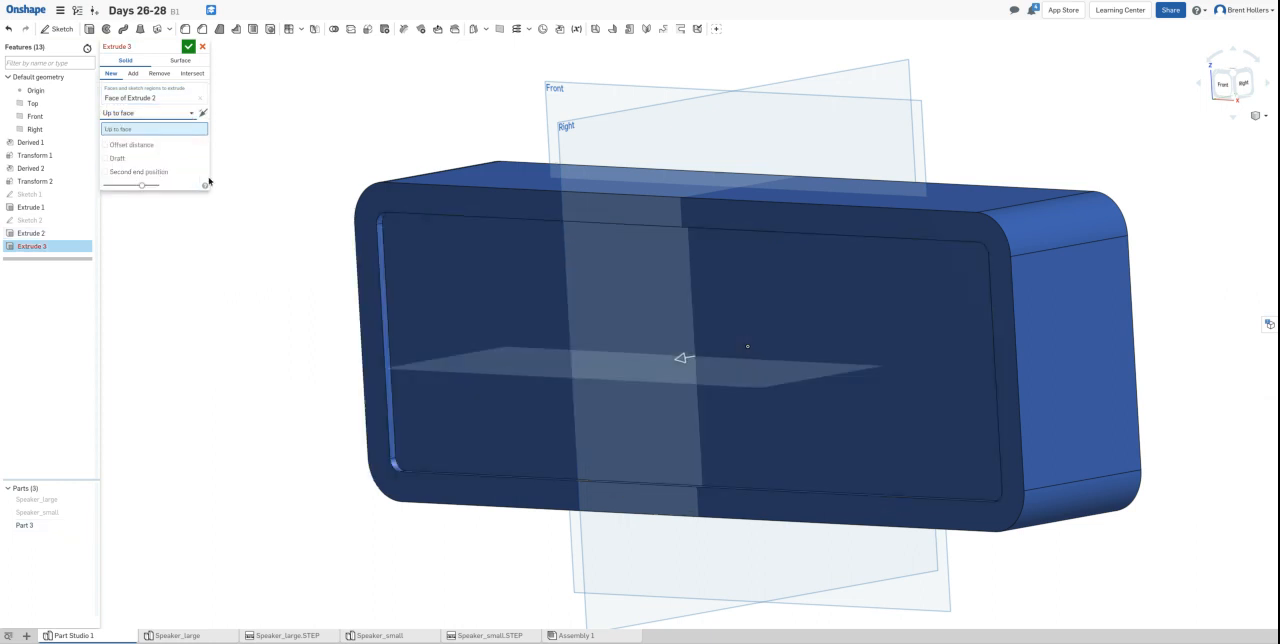
click(415, 260)
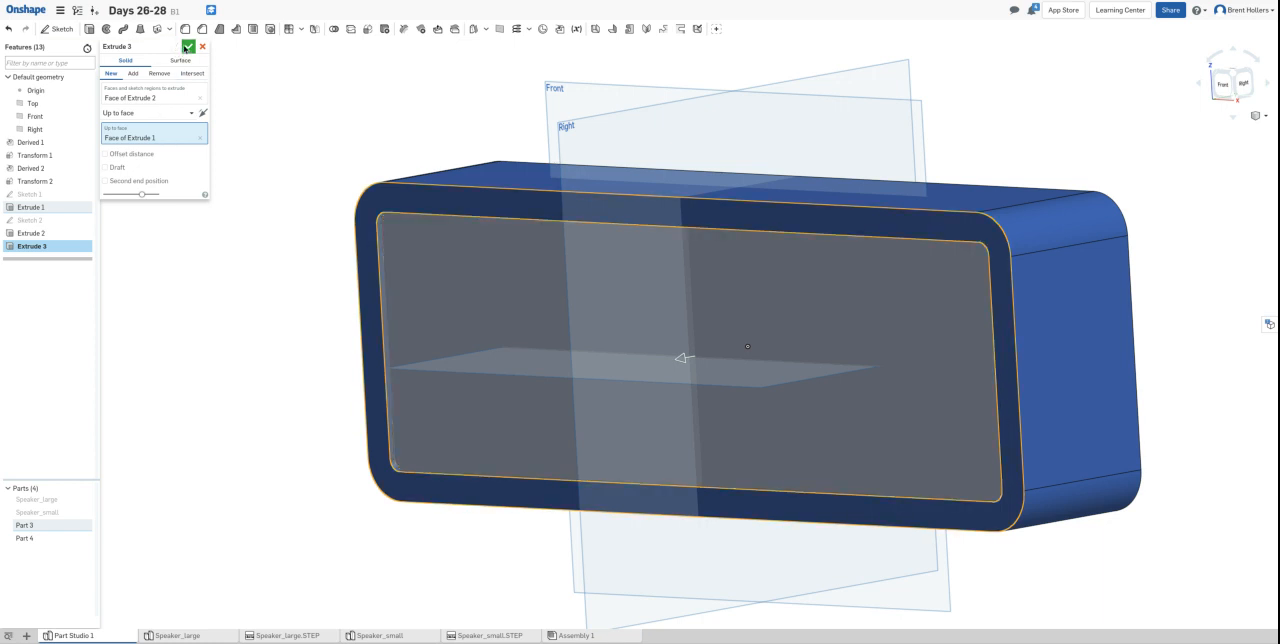
click(187, 47)
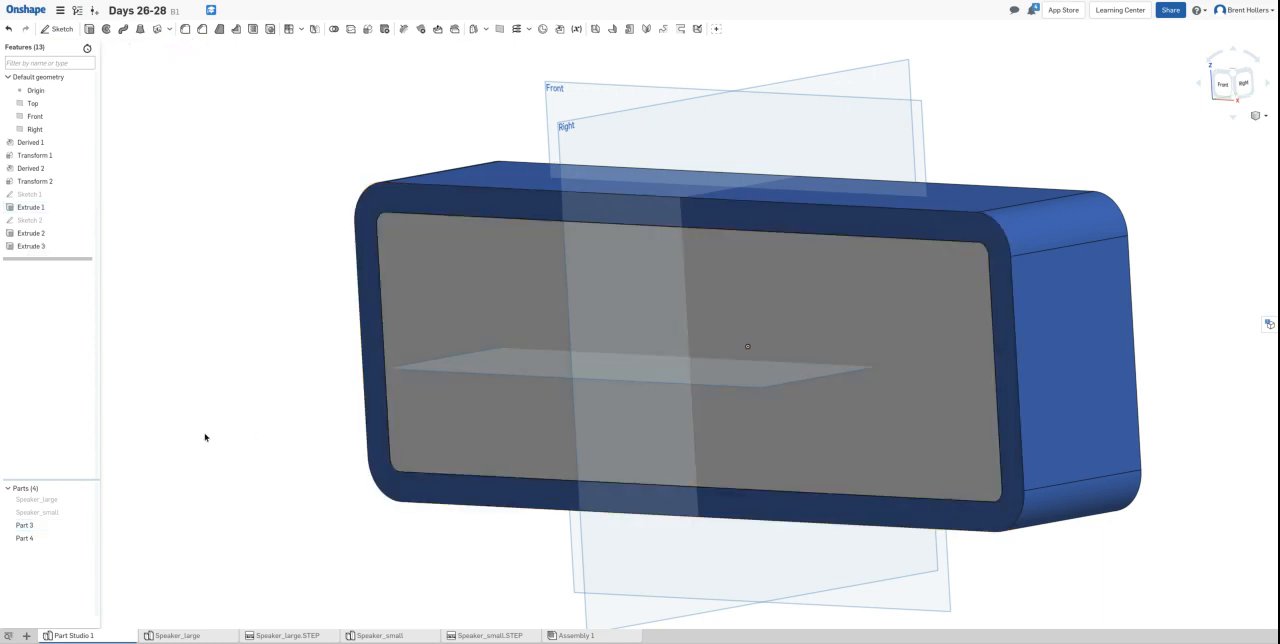
- Rename Part 4, the panel filling the recess, as Face
click(44, 540)
right_click(43, 539)
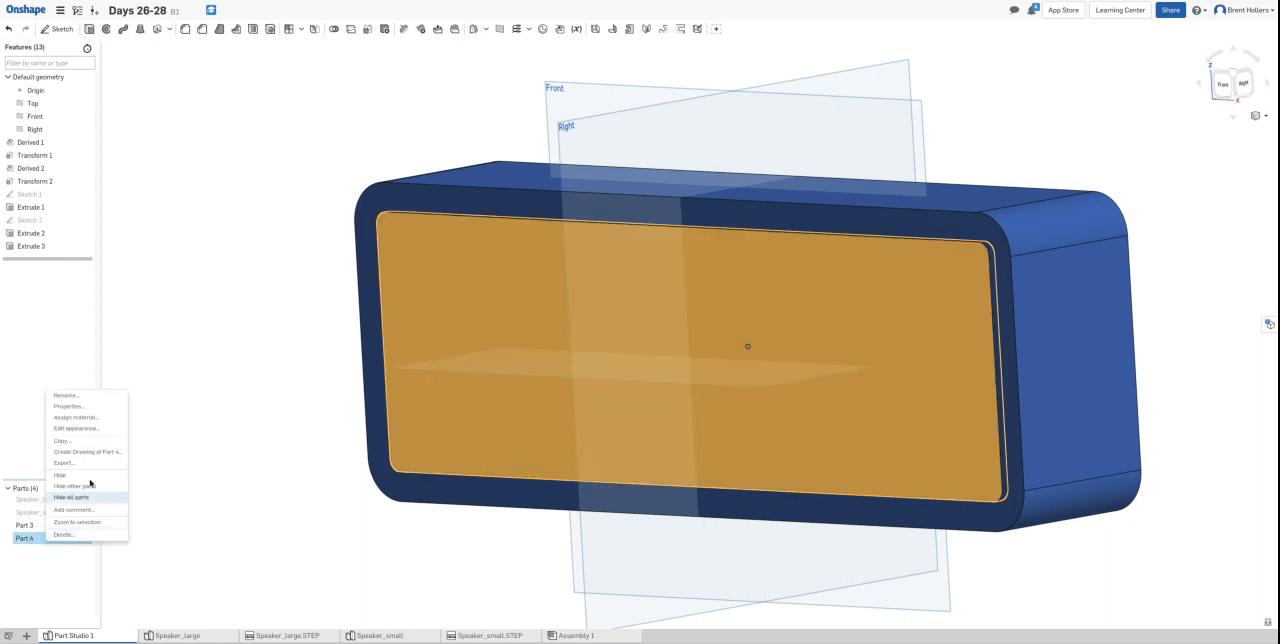
click(90, 396)
text(Face)
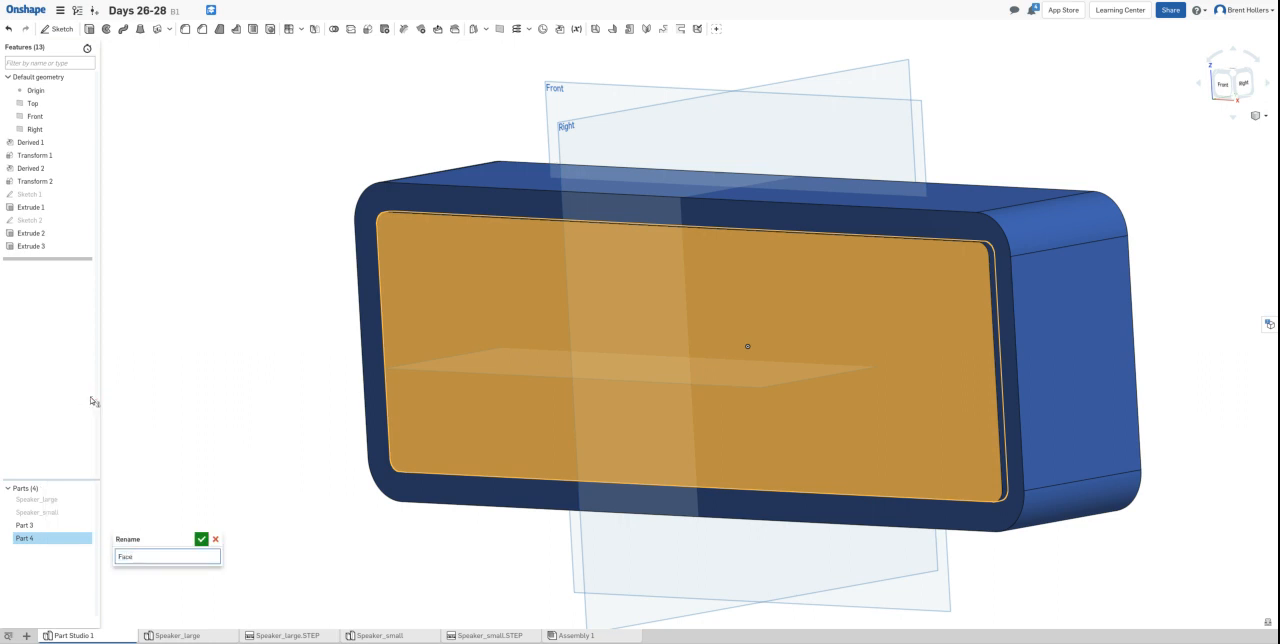
key(Return)
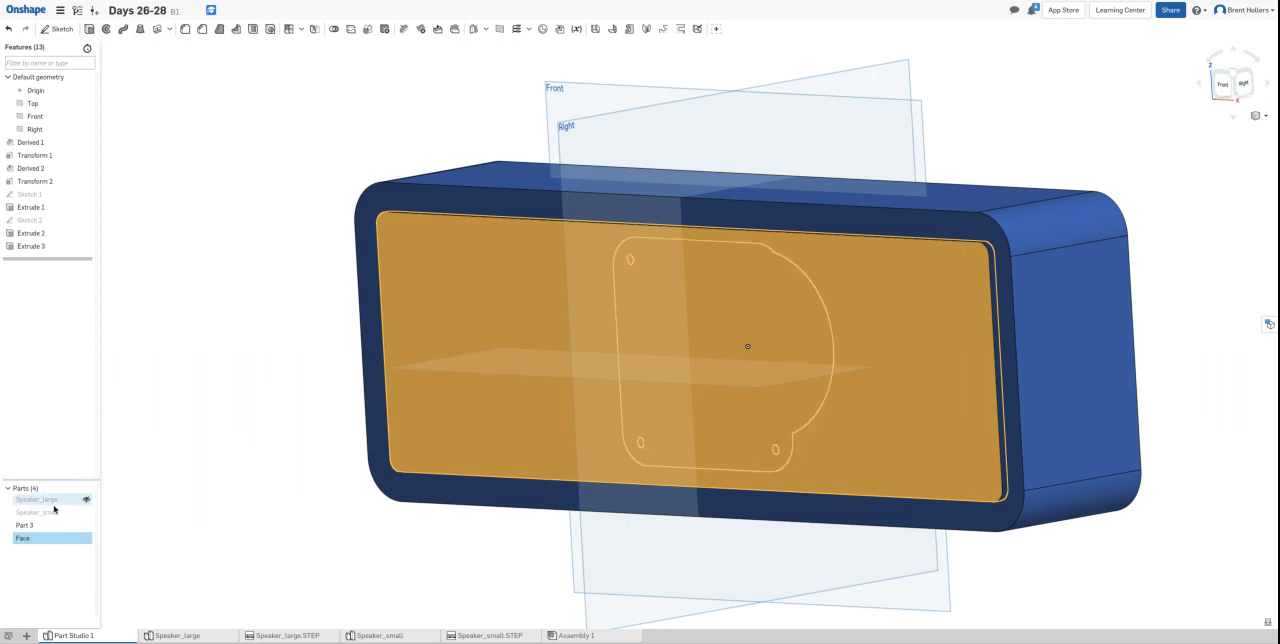
- Rename Part 3, the outer block, as Case
shift+click(24, 525)
right_click(44, 527)
click(28, 560)
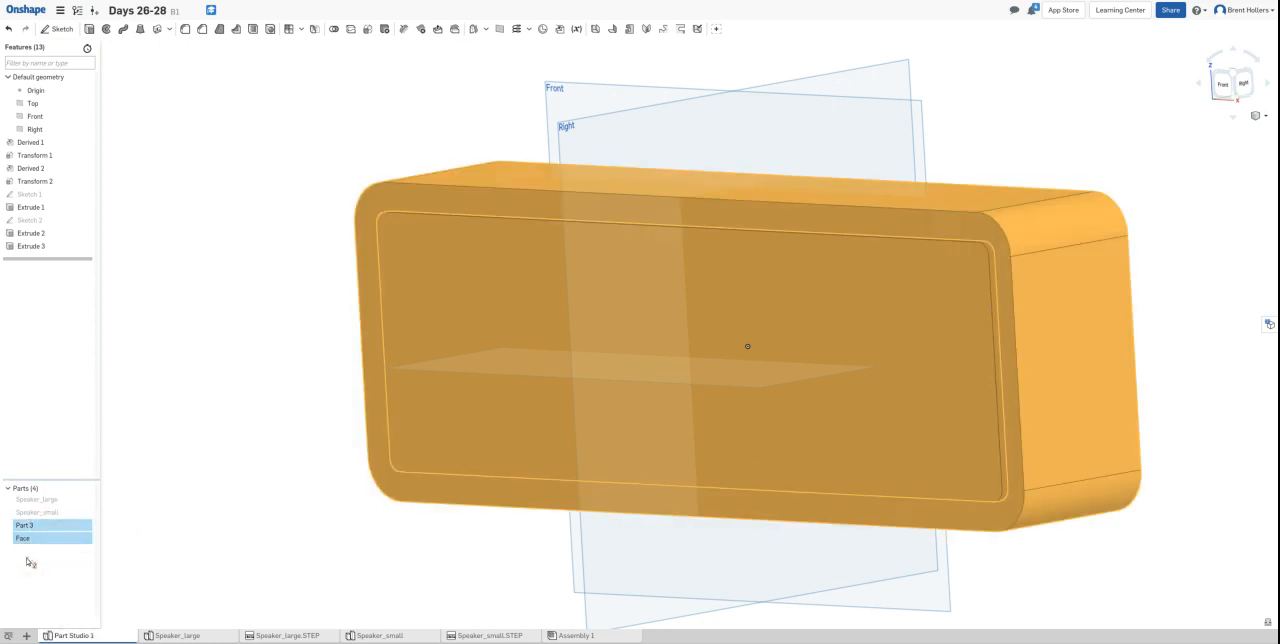
click(32, 540)
right_click(40, 527)
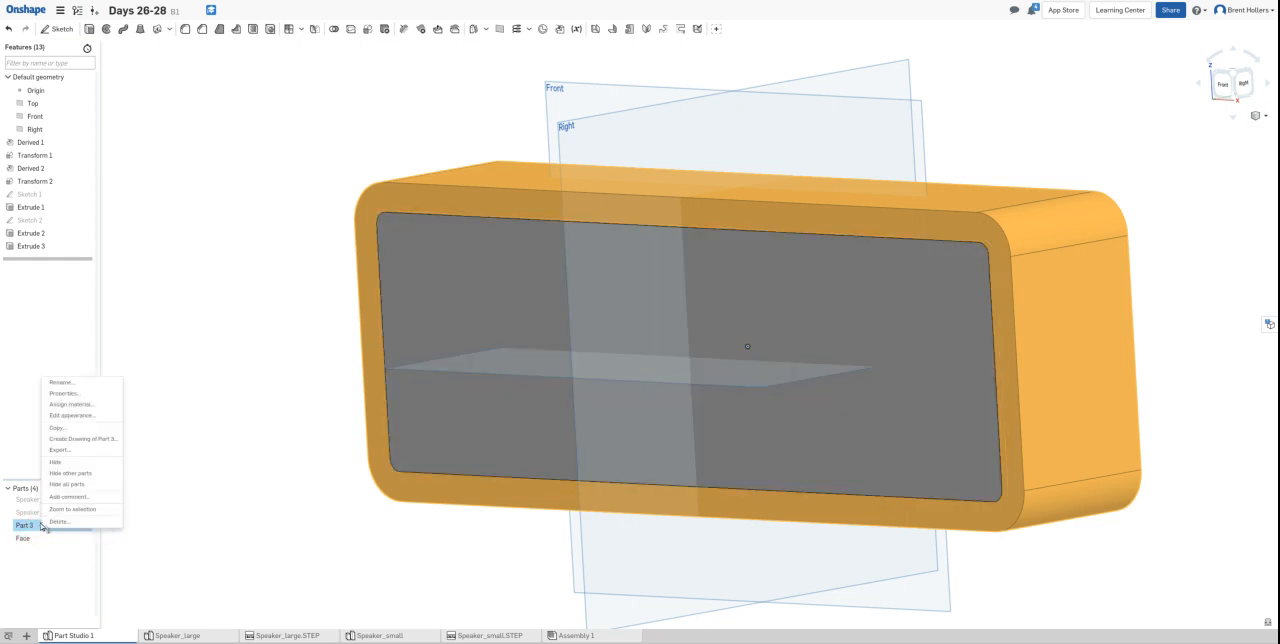
click(90, 381)
text(Case)
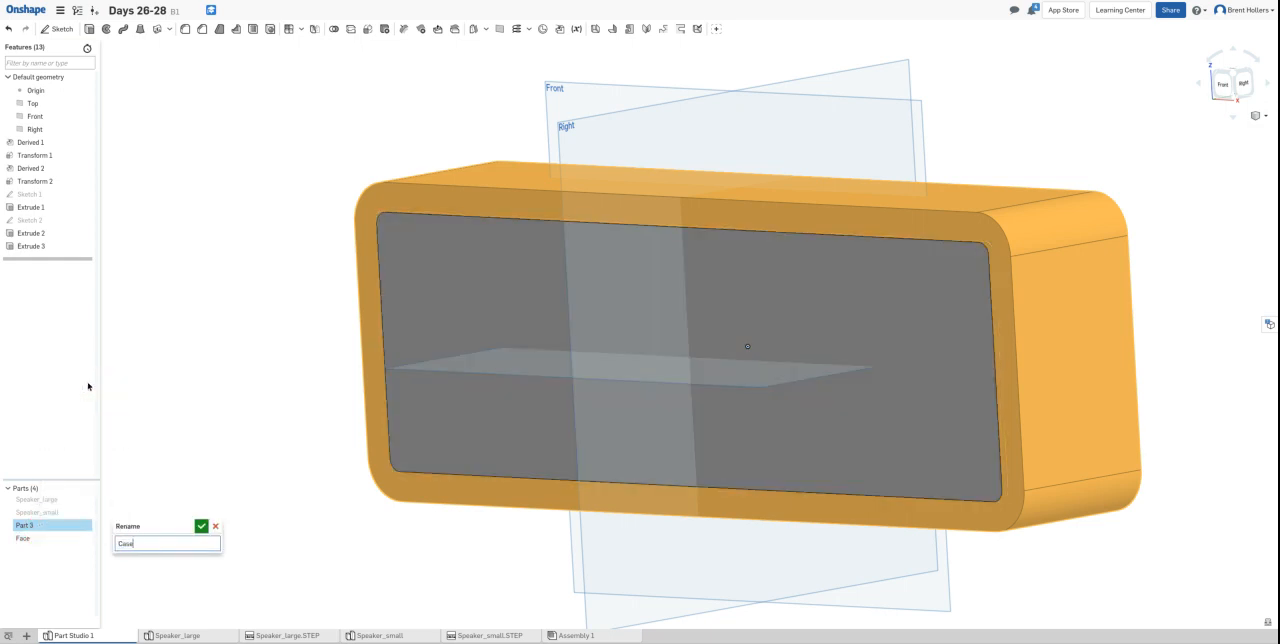
click(201, 526)
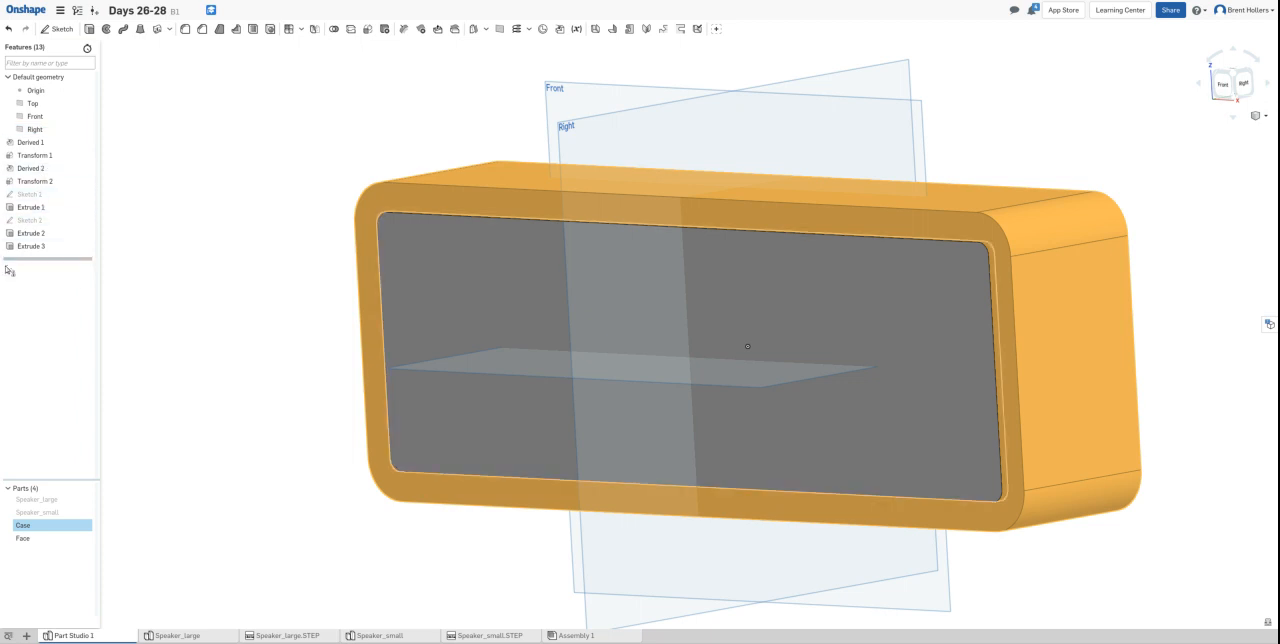
- Hide the Face part and clear the selection to expose the recess in the Case
click(84, 539)
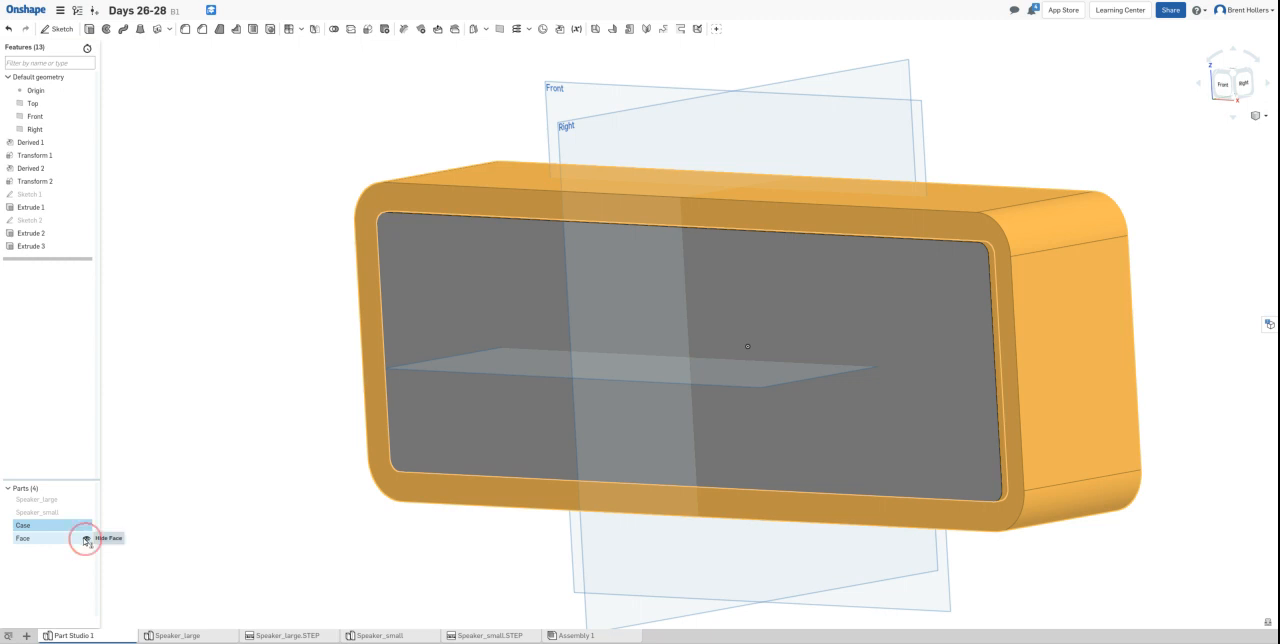
click(85, 540)
click(132, 490)
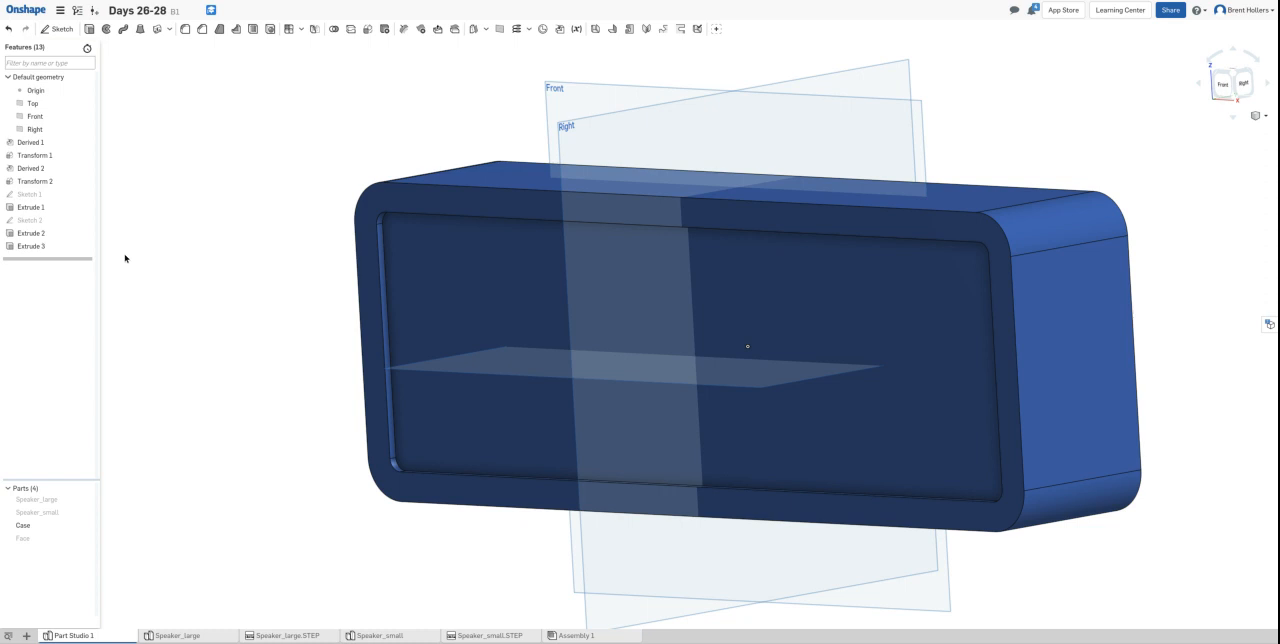
right_drag(151, 252, 183, 248)
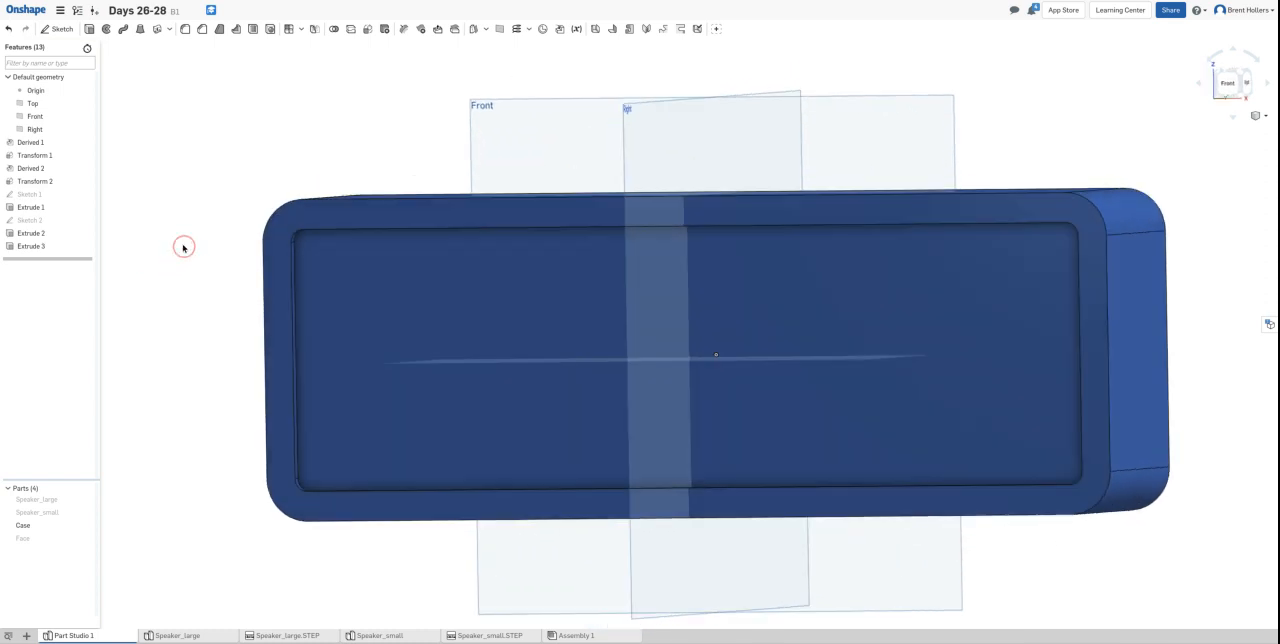
- Start a sketch on the Case's recess floor and draw a rectangle about 3 in wide centred on the origin
click(393, 285)
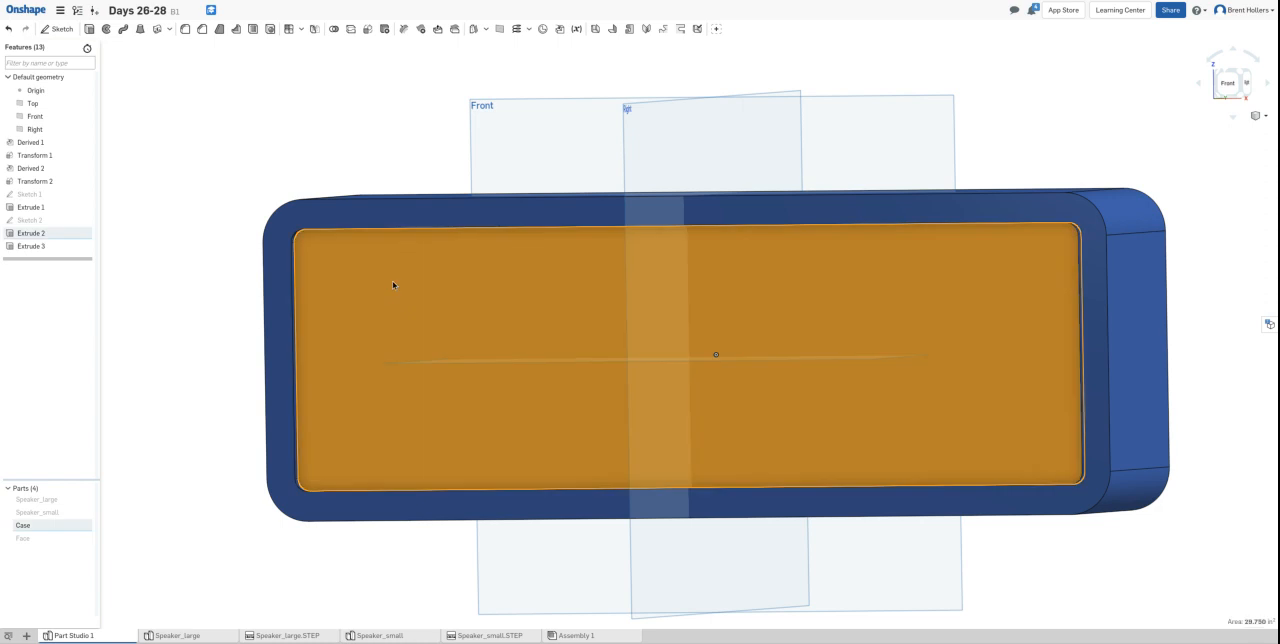
click(56, 29)
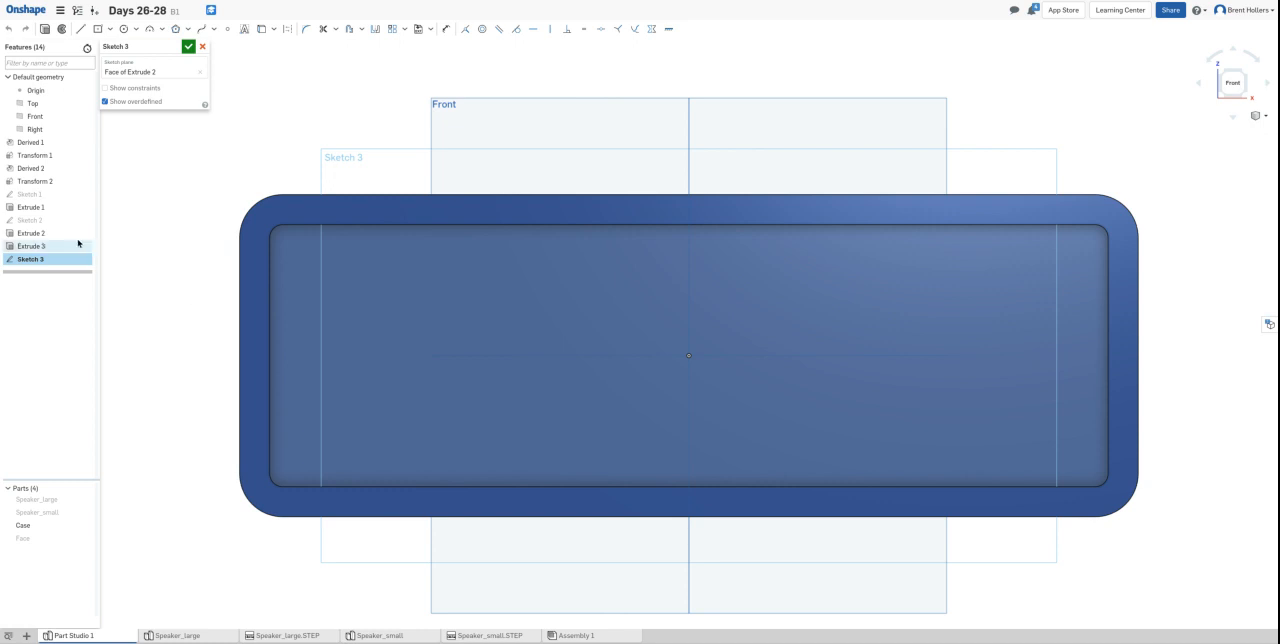
click(97, 29)
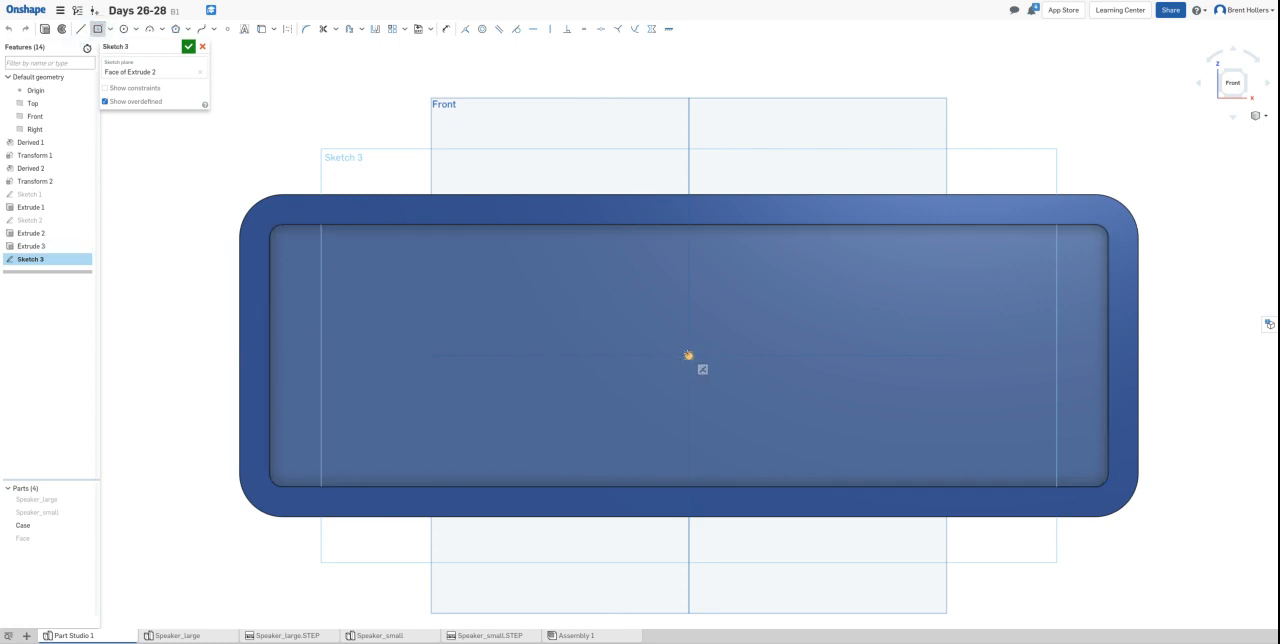
click(688, 355)
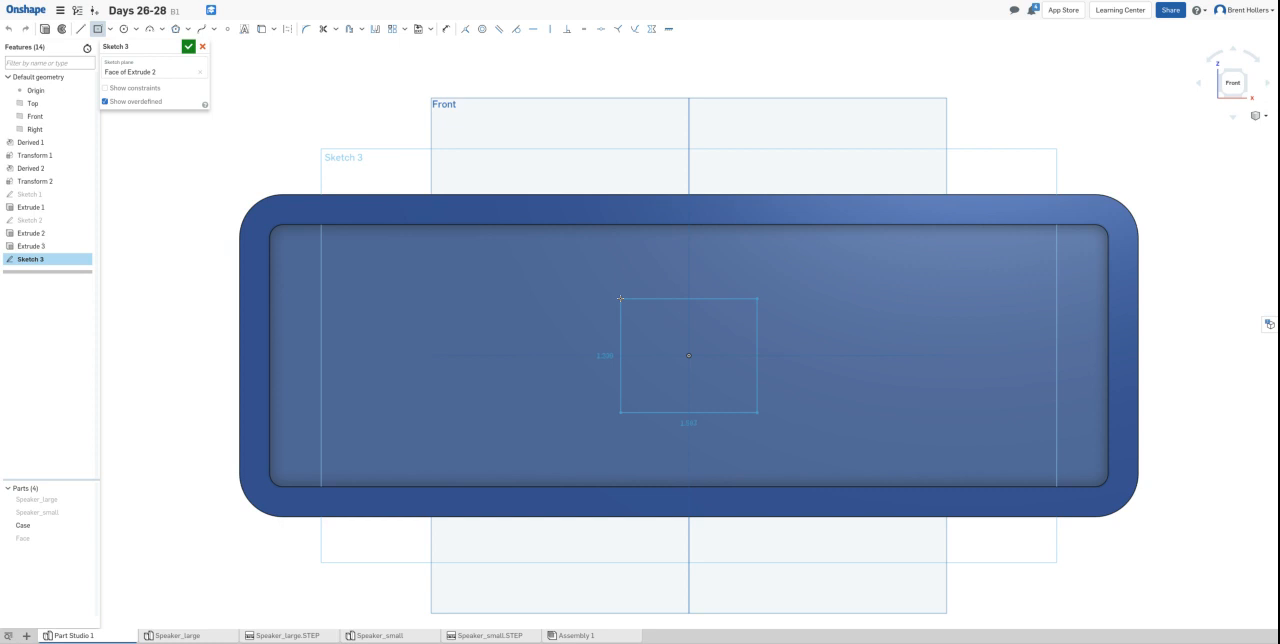
click(560, 255)
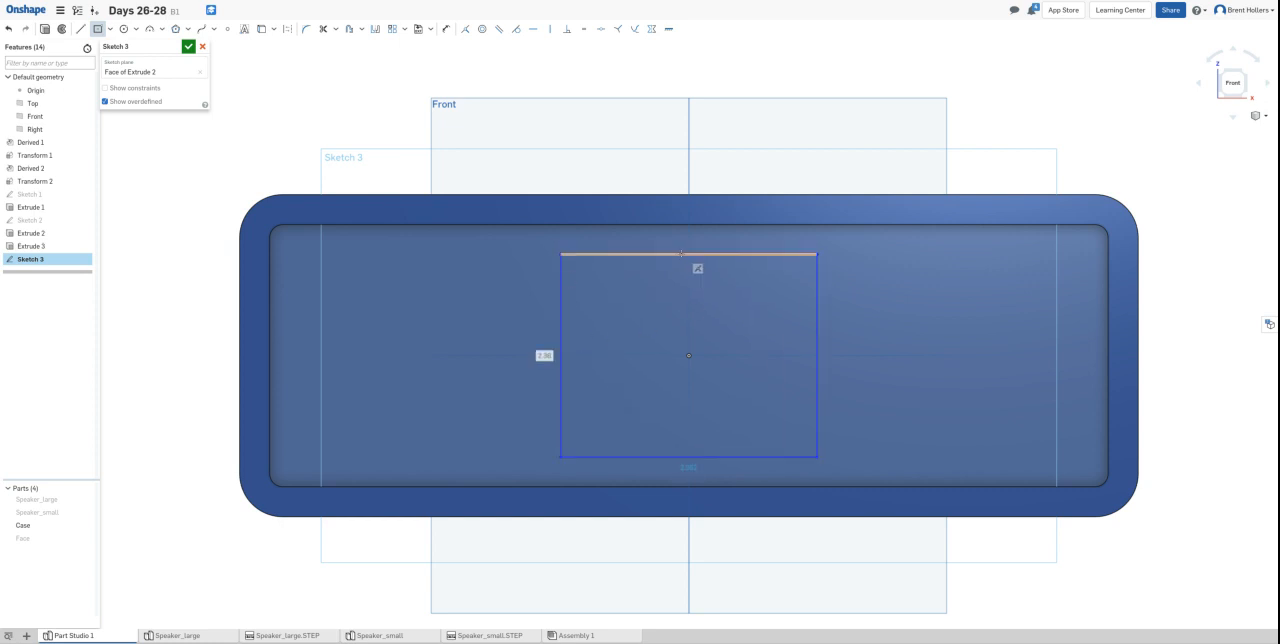
- Dimension the rectangle's width as 2.85 in
key(d)
click(681, 254)
click(671, 154)
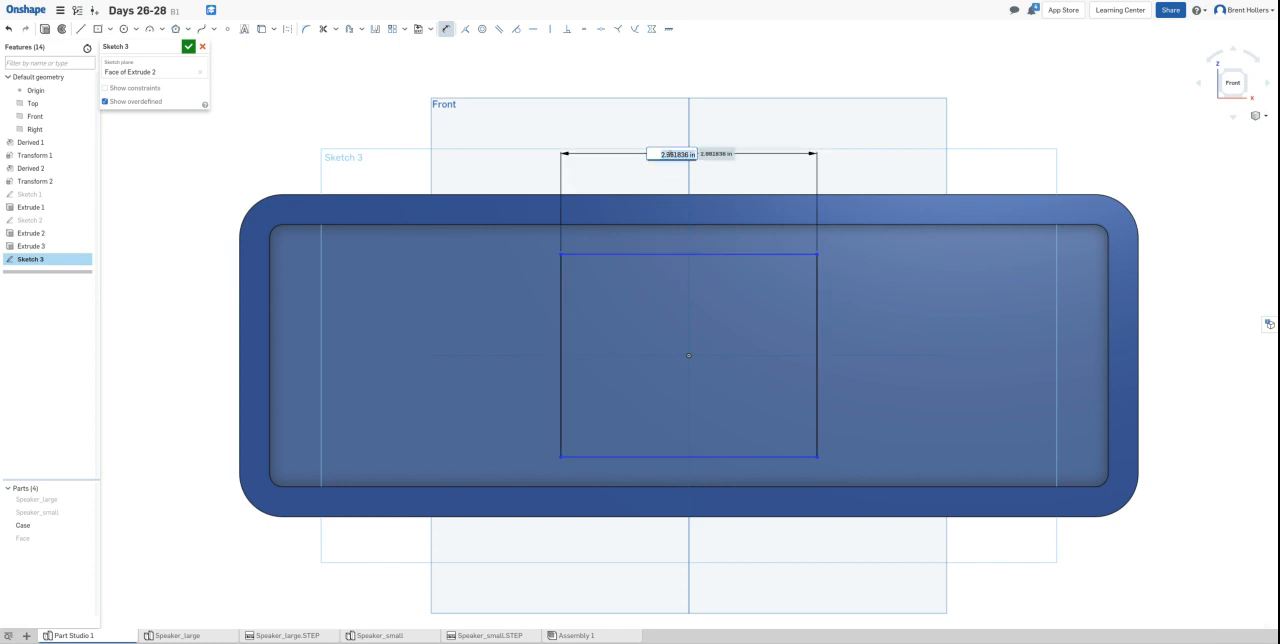
key(BackSpace)
key(Return)
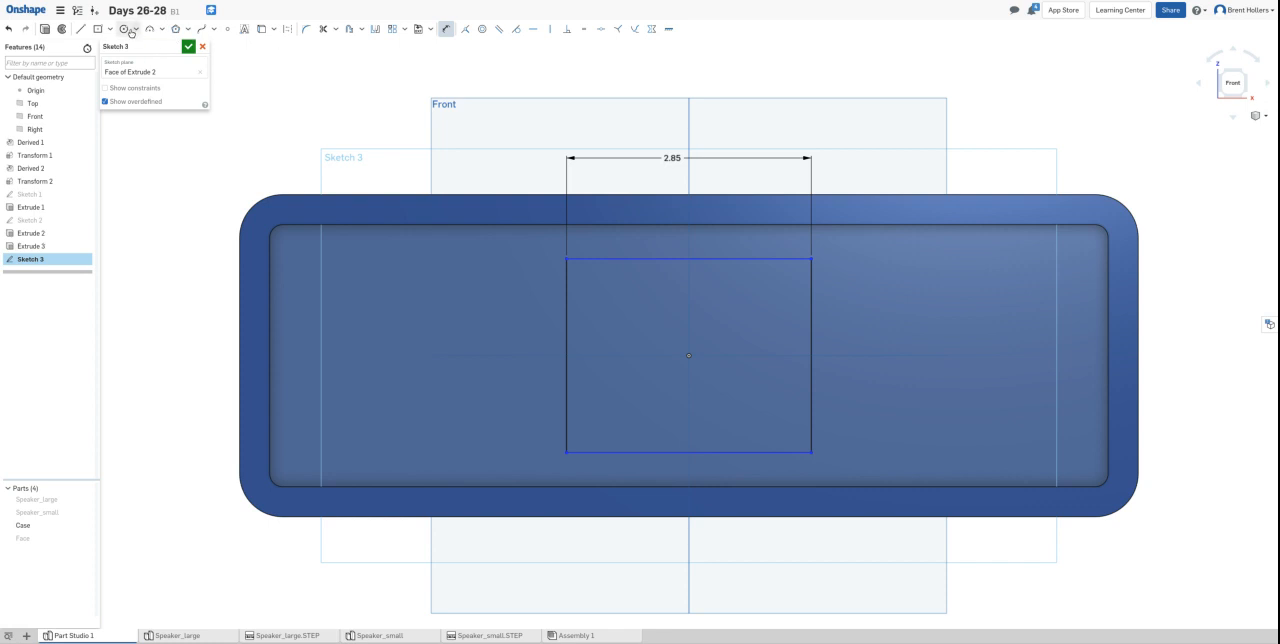
- Round all four corners of the rectangle with 0.45 in sketch fillets
click(306, 28)
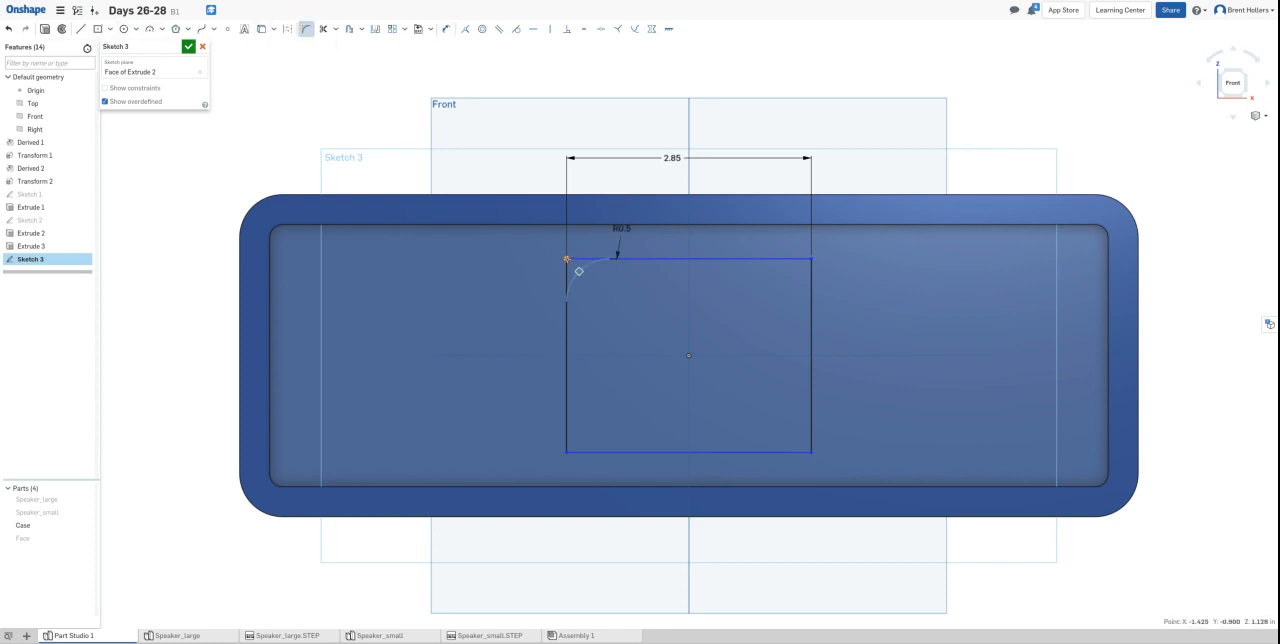
click(575, 260)
double_click(621, 229)
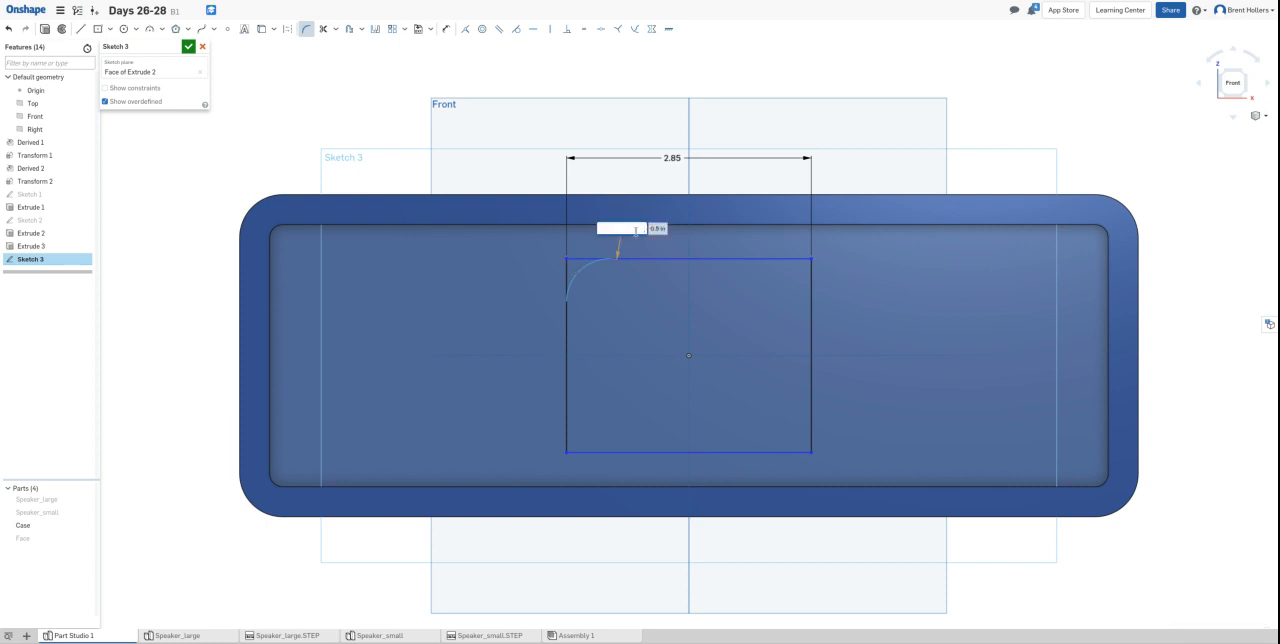
text(0.45)
key(Return)
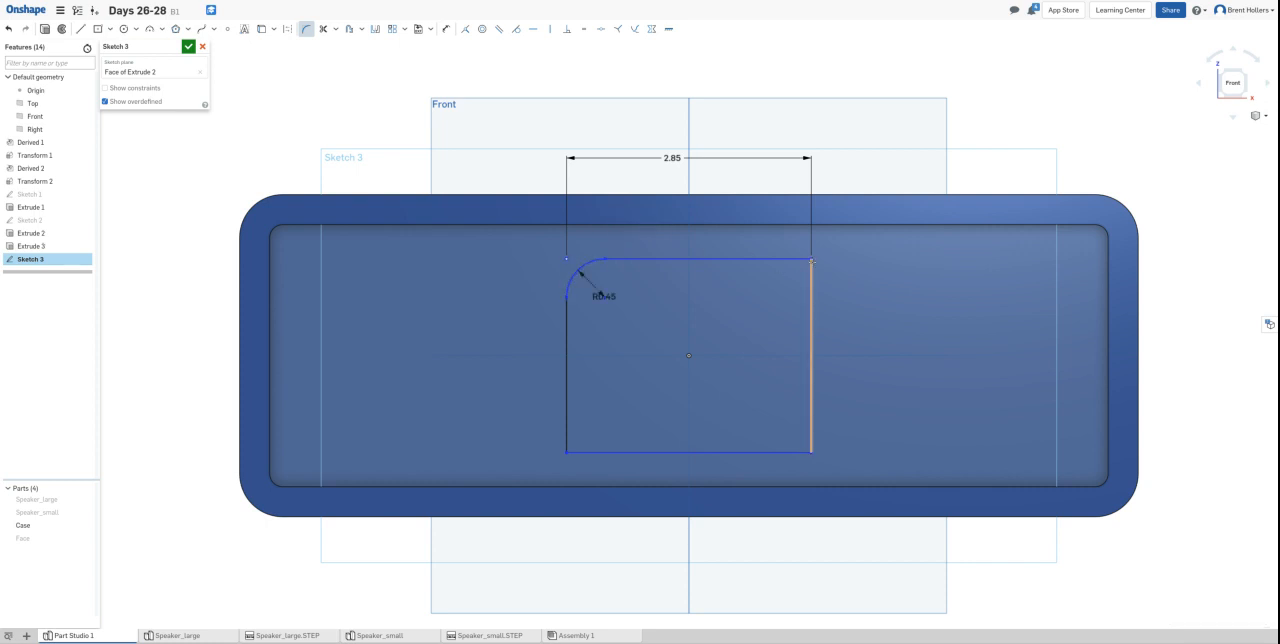
click(810, 261)
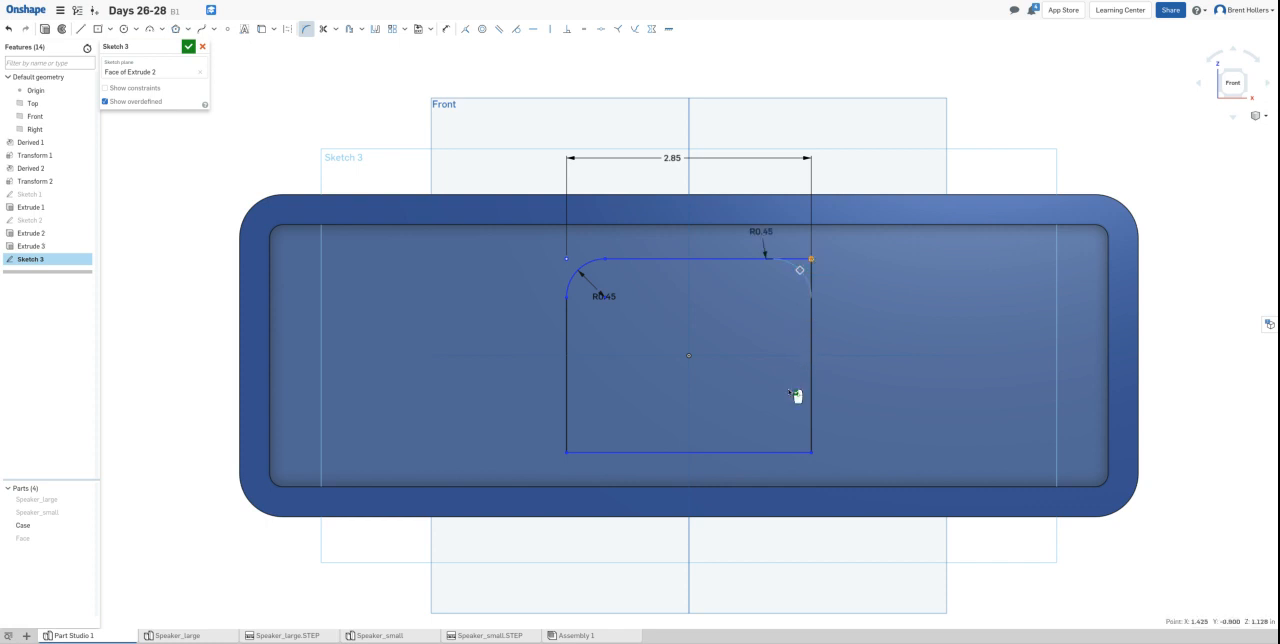
click(914, 365)
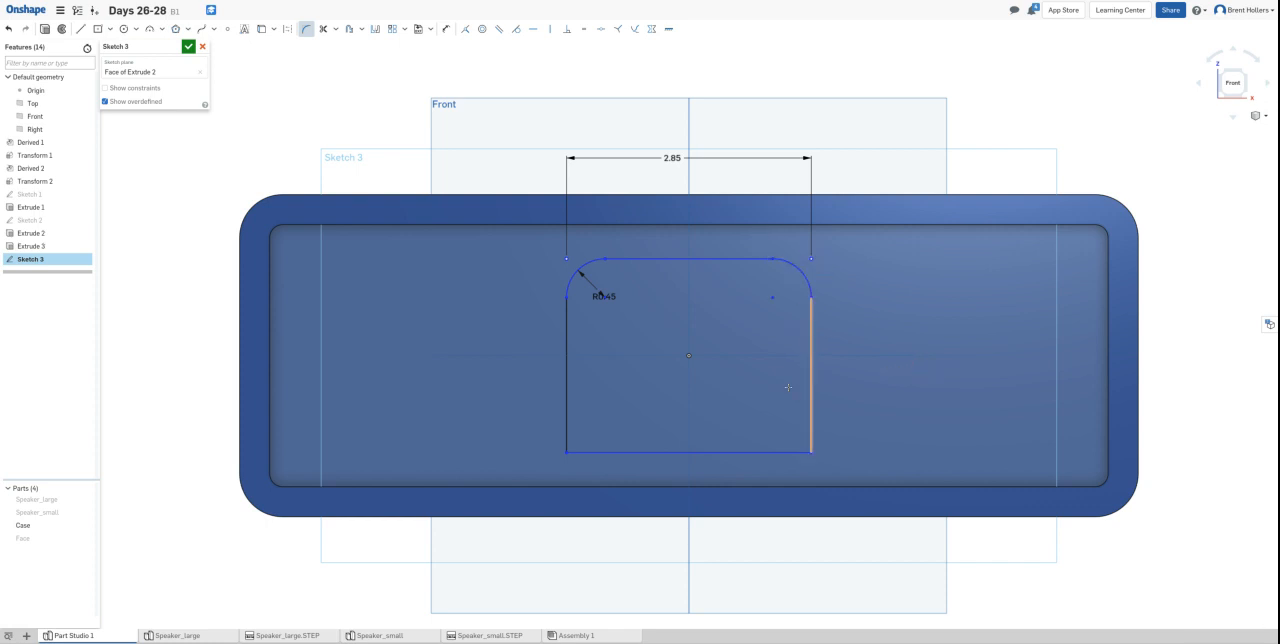
click(810, 453)
click(862, 436)
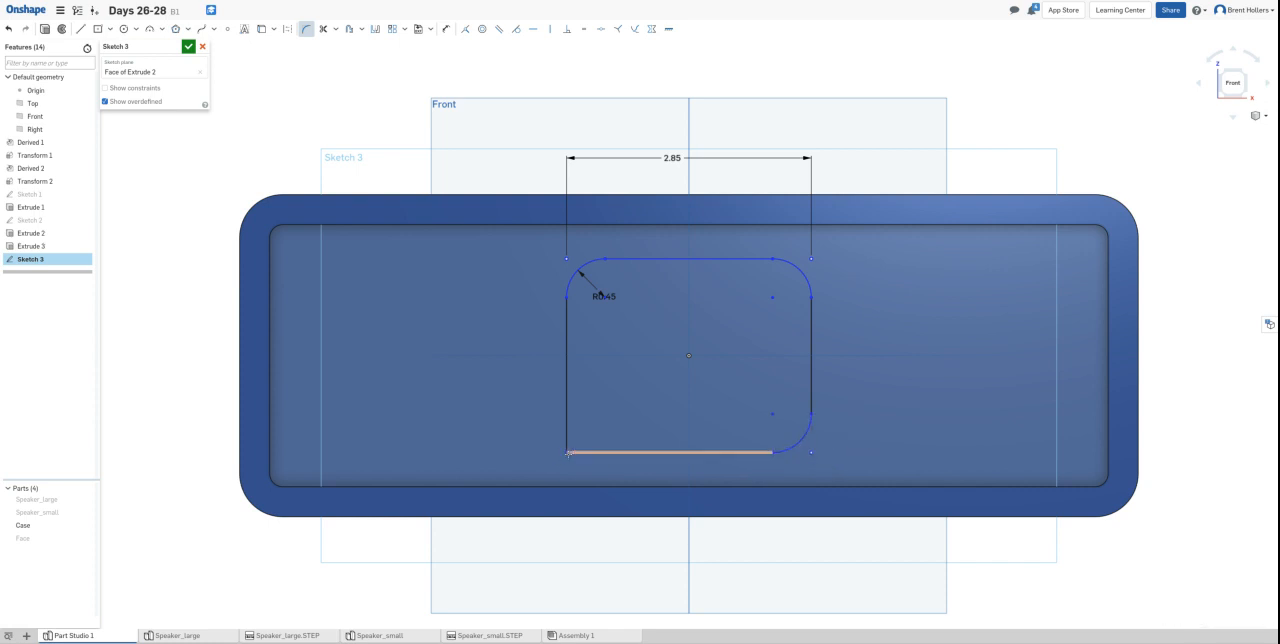
click(565, 452)
click(576, 442)
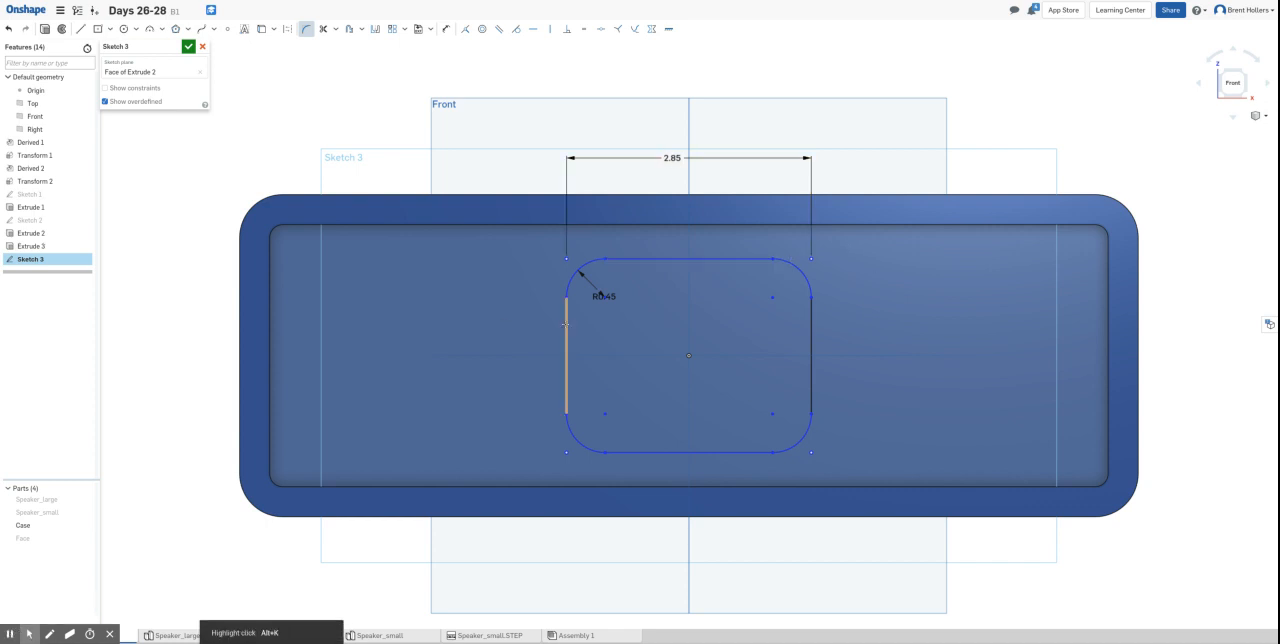
- Make the rectangle's vertical and horizontal sides equal in length and finish the sketch
click(586, 24)
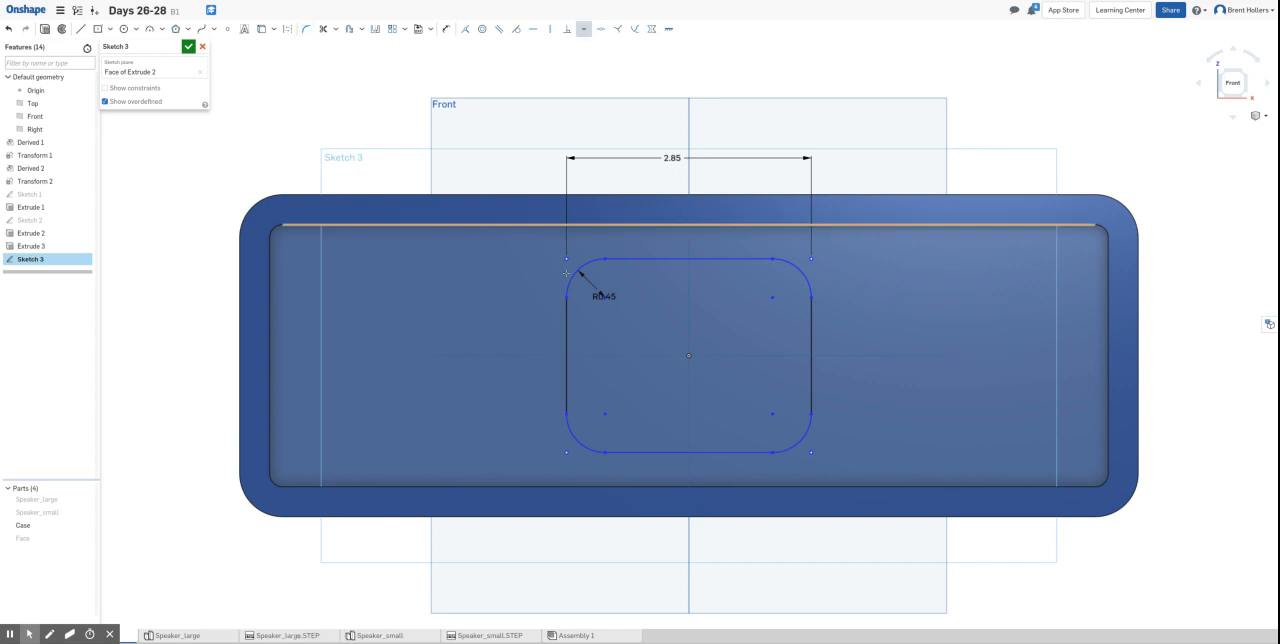
click(566, 322)
click(689, 260)
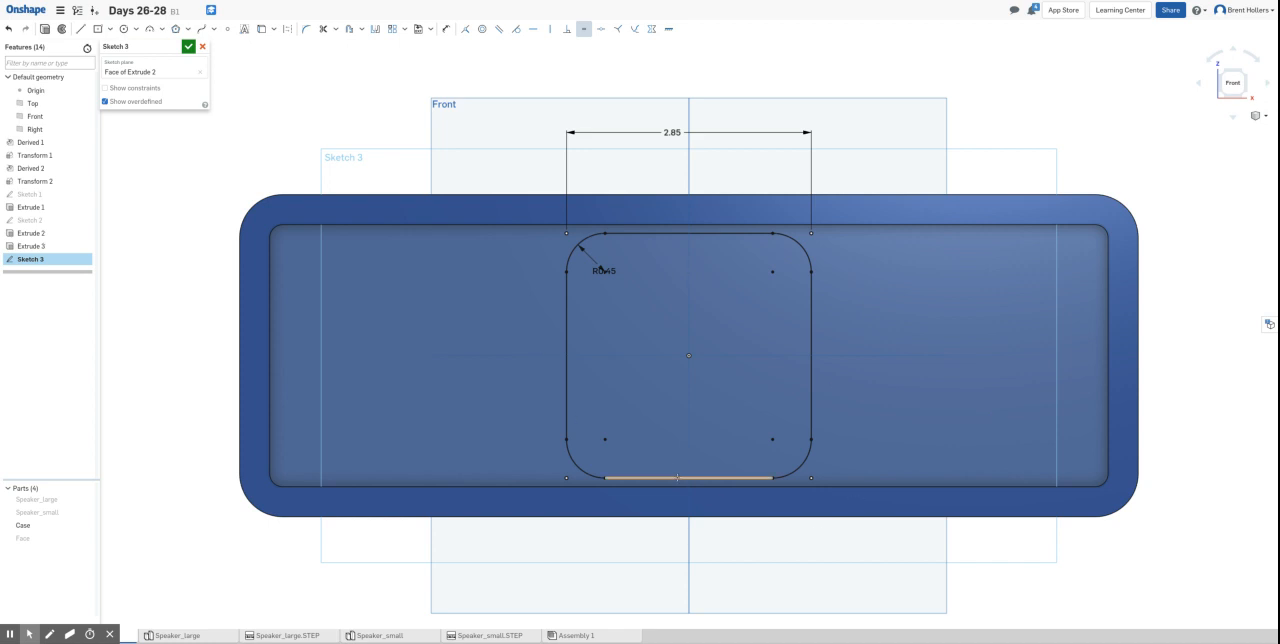
click(188, 46)
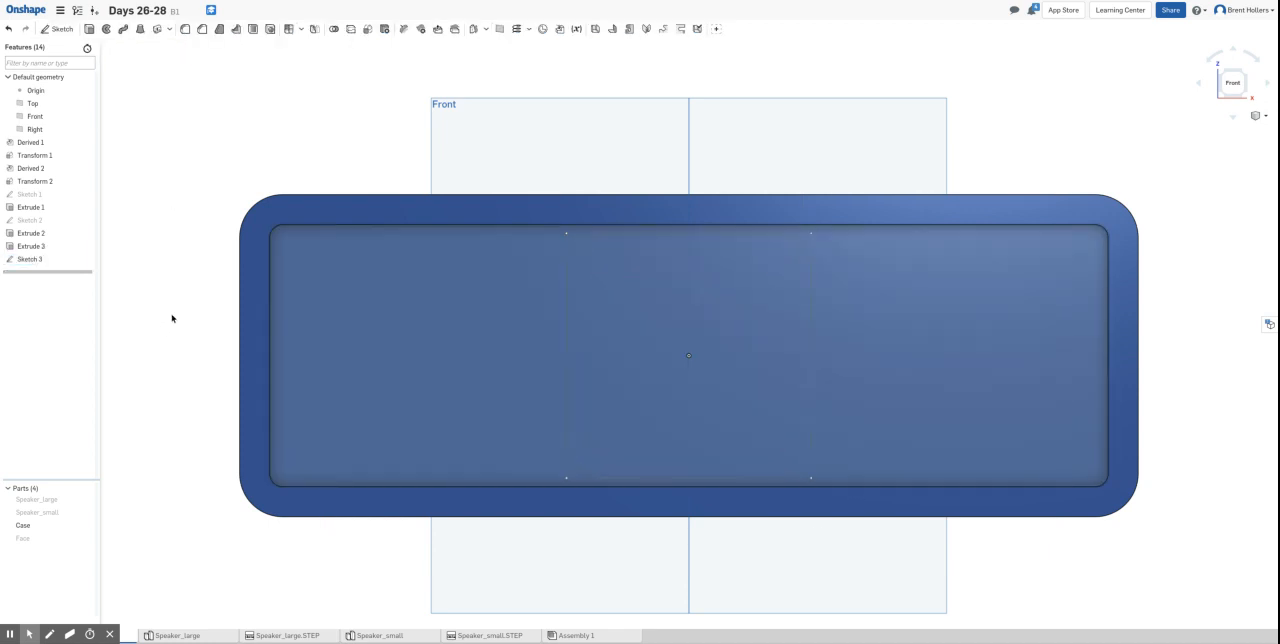
- Set up an extruded cut of the rounded square into the Case, 0.15 in deep with a 25 degree draft
click(692, 262)
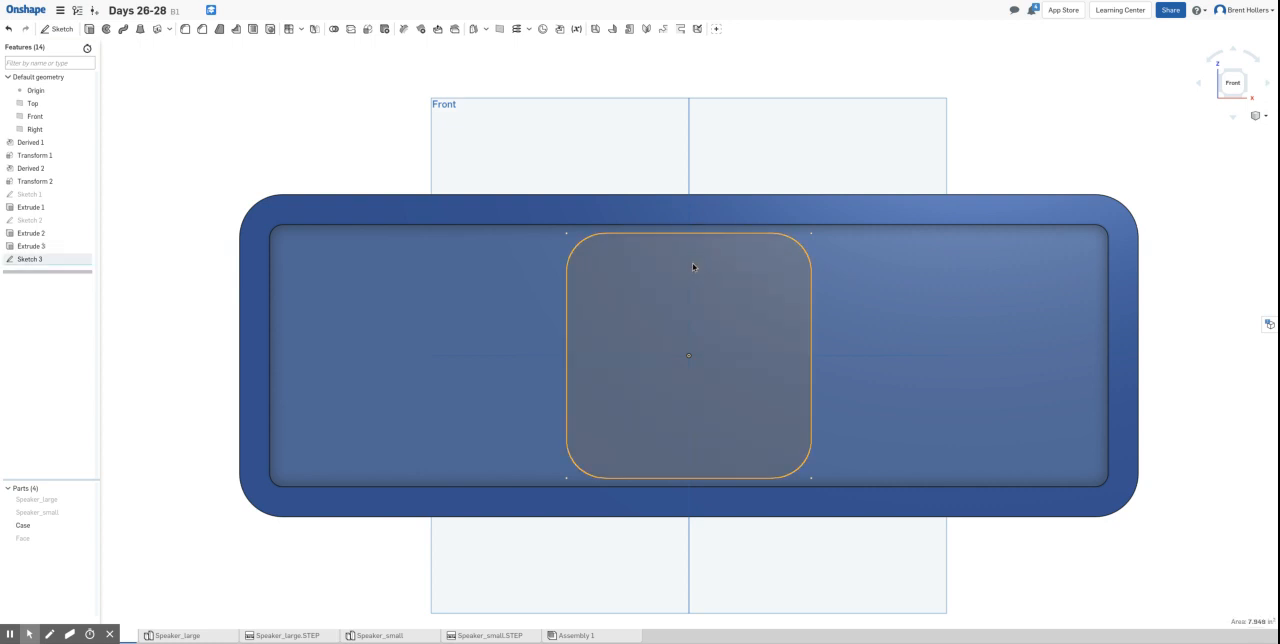
click(89, 29)
click(162, 74)
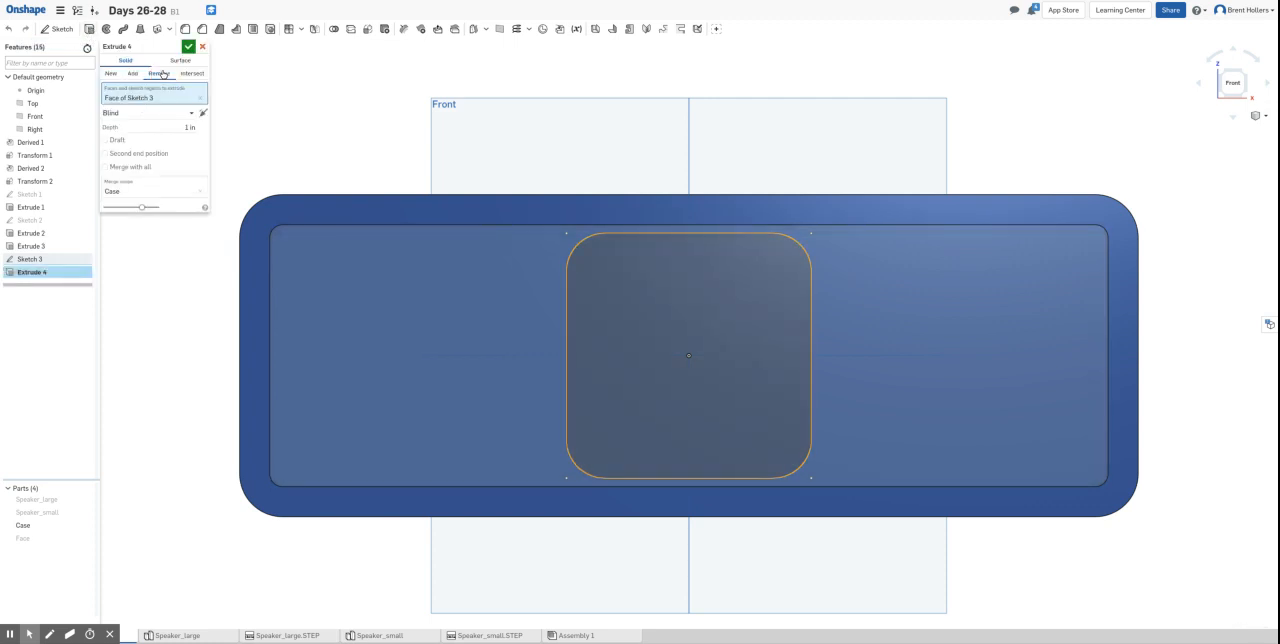
click(185, 126)
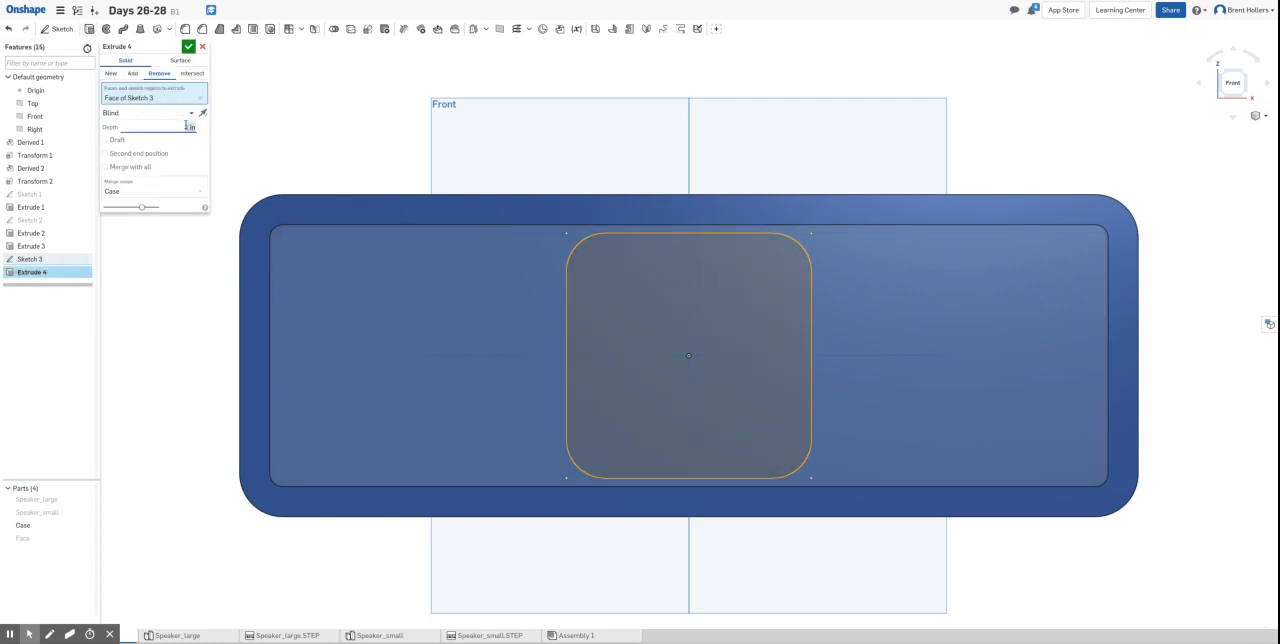
key(BackSpace)
click(117, 140)
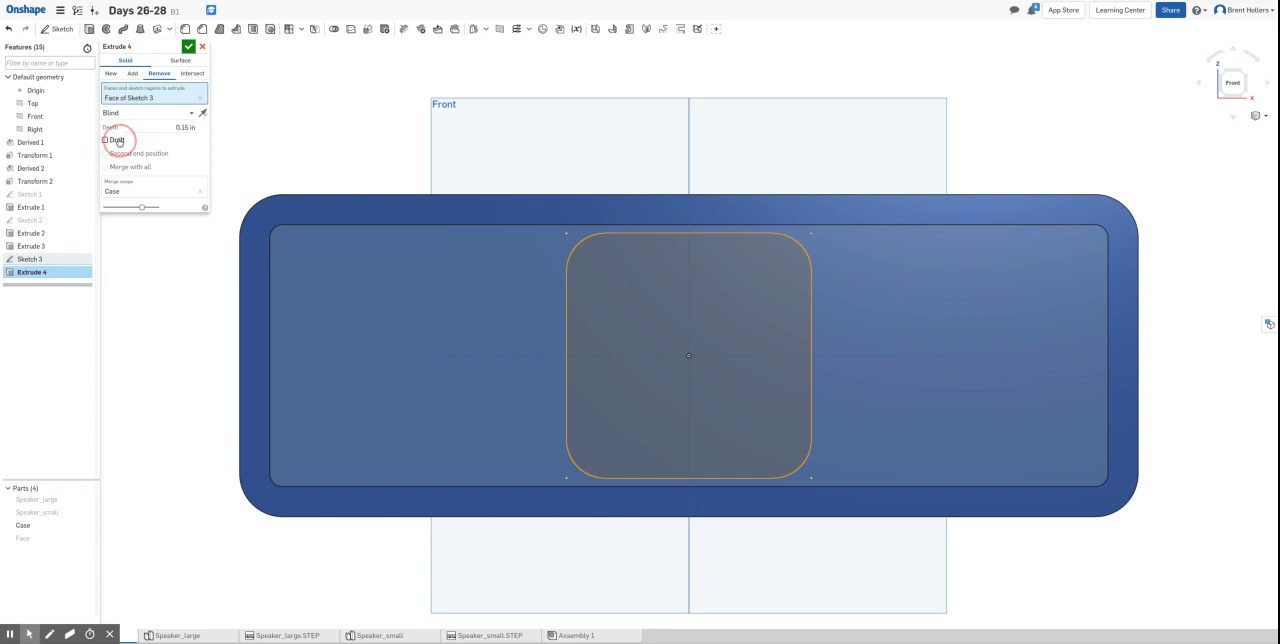
click(166, 139)
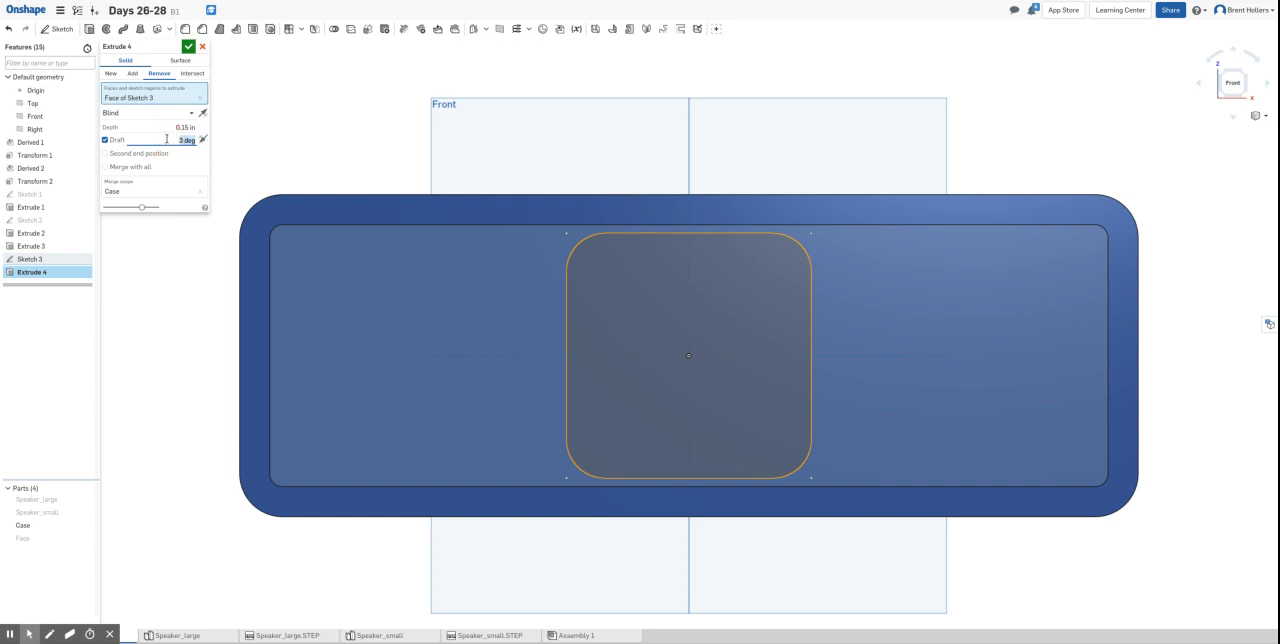
text(25)
mouse_move(1046, 151)
right_down()
mouse_move(983, 194)
mouse_move(988, 143)
mouse_move(977, 150)
right_up()
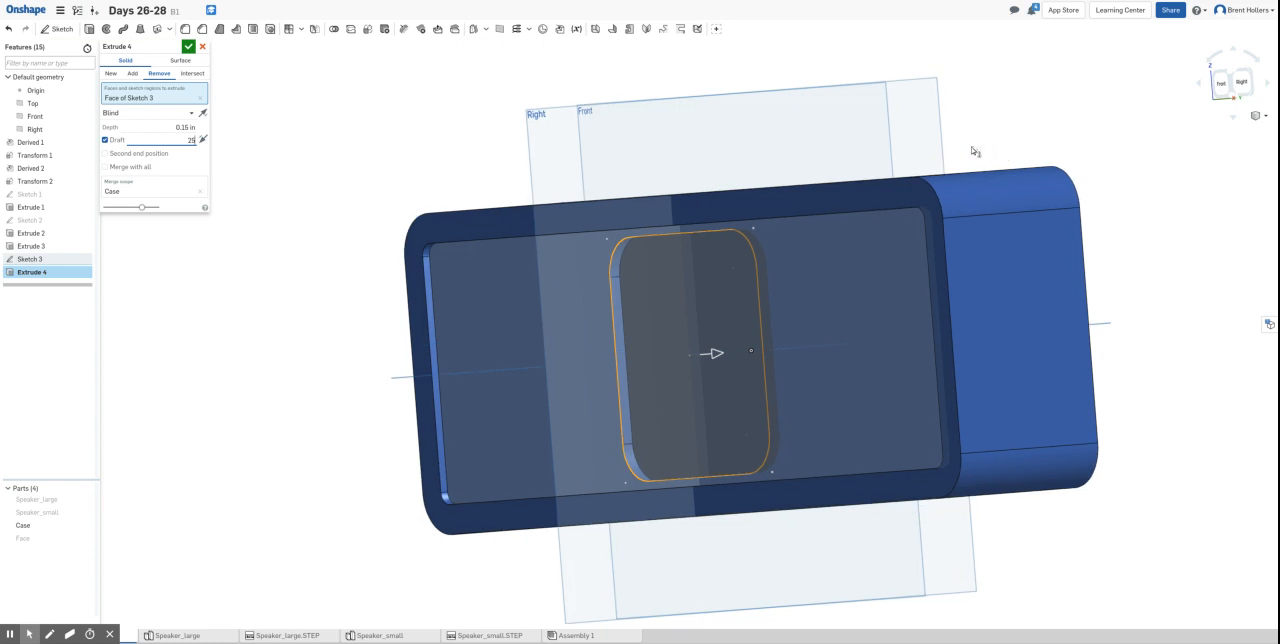
key(Return)
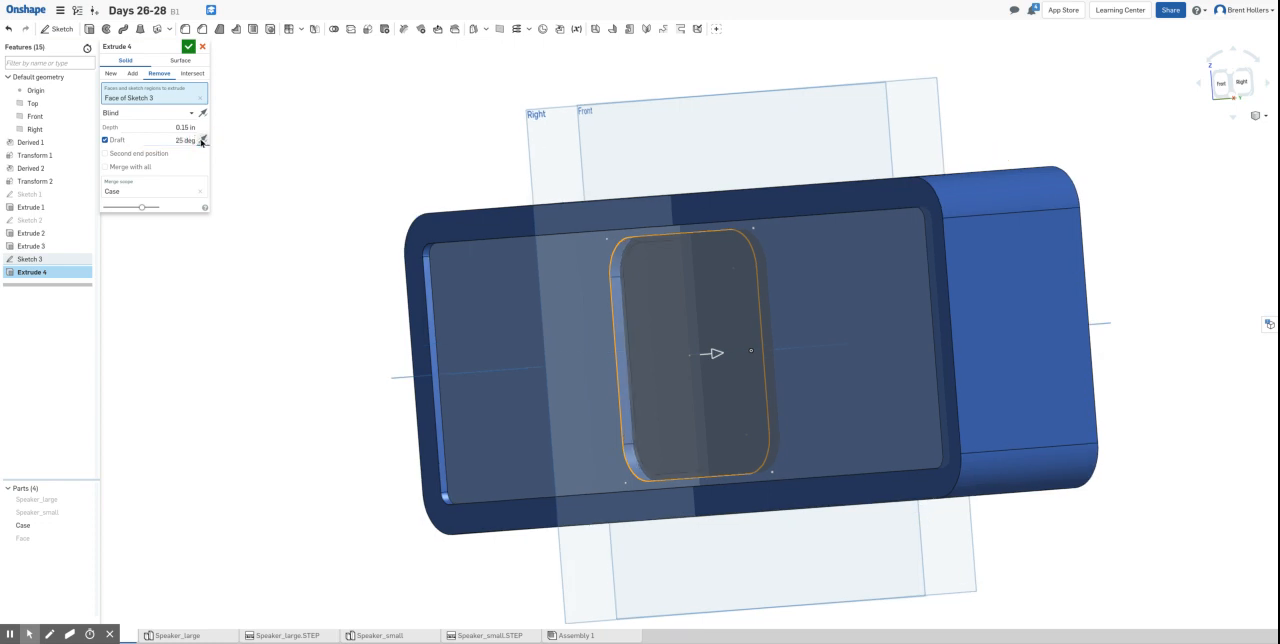
- Compare the pocket walls with the draft direction flipped both ways and with the draft off and on
click(201, 141)
click(201, 141)
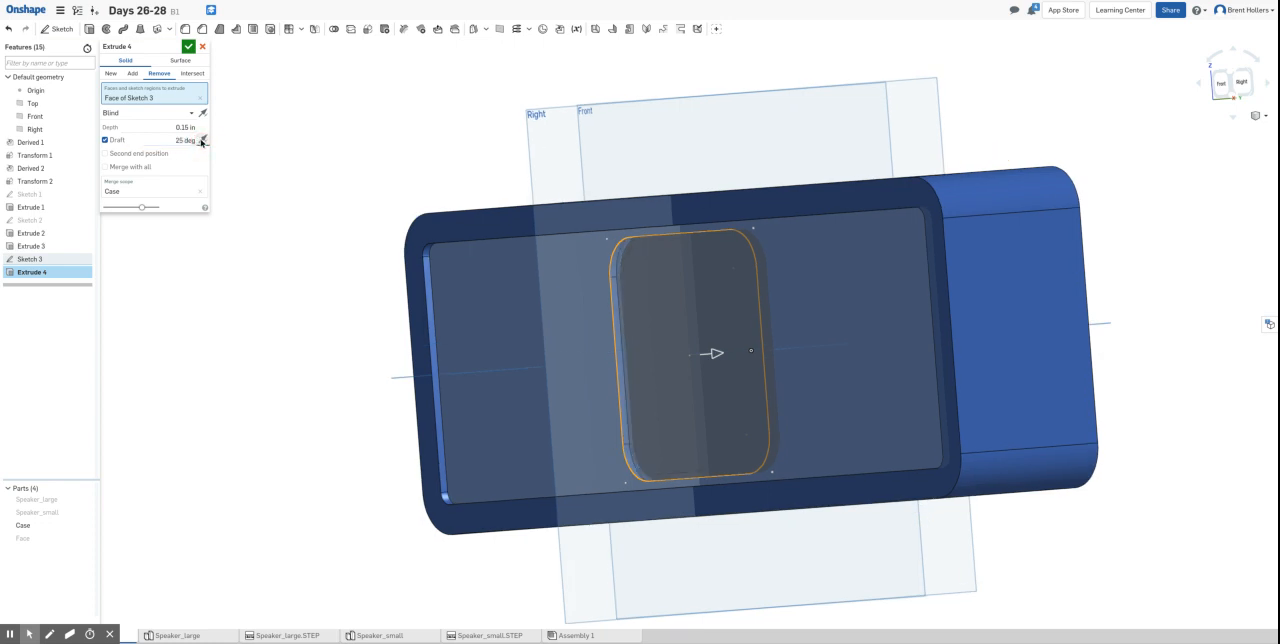
mouse_move(366, 320)
right_down()
mouse_move(351, 303)
mouse_move(377, 302)
mouse_move(357, 291)
mouse_move(343, 307)
right_up()
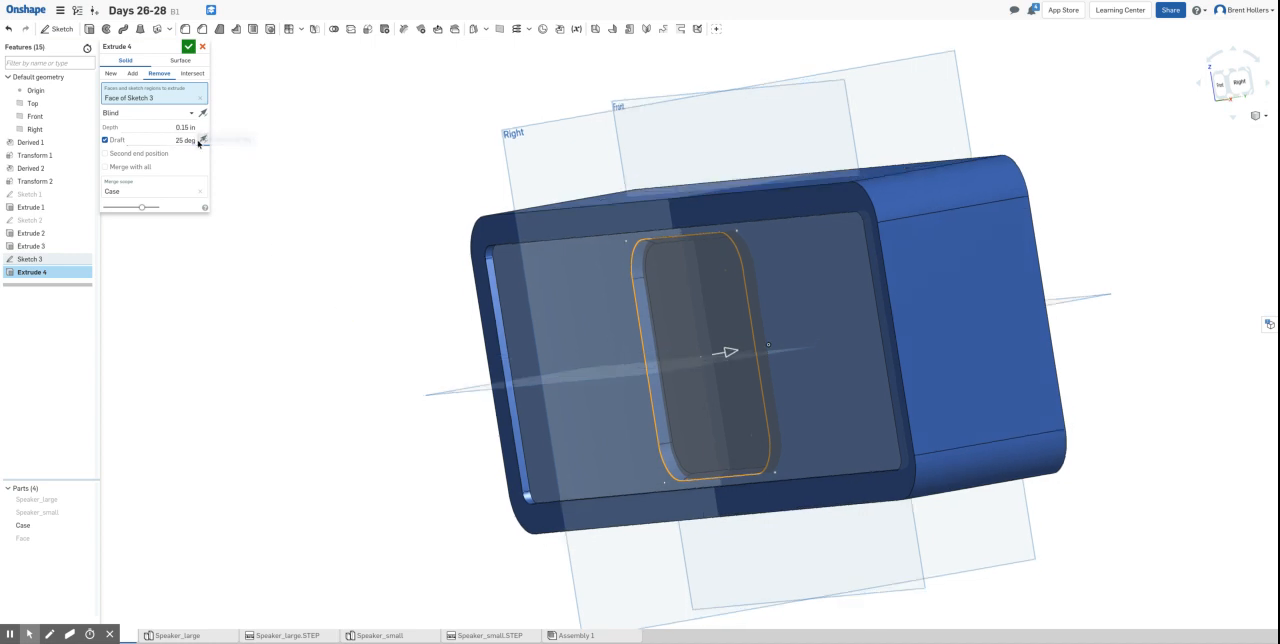
click(202, 141)
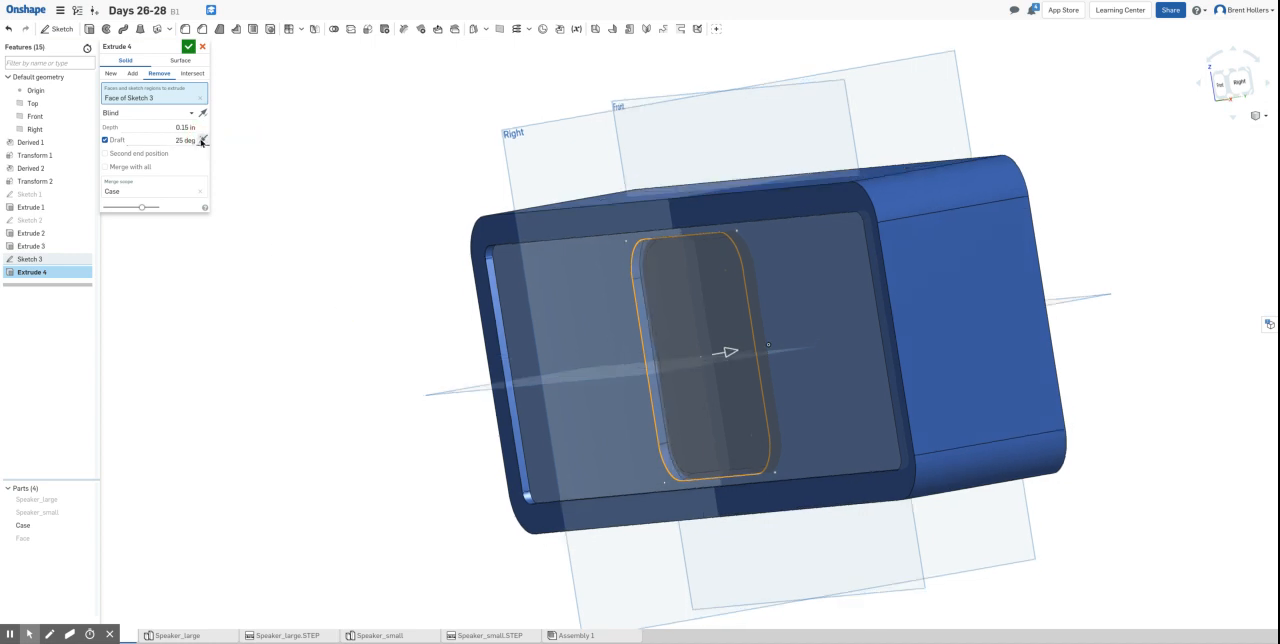
click(202, 141)
click(202, 141)
click(202, 141)
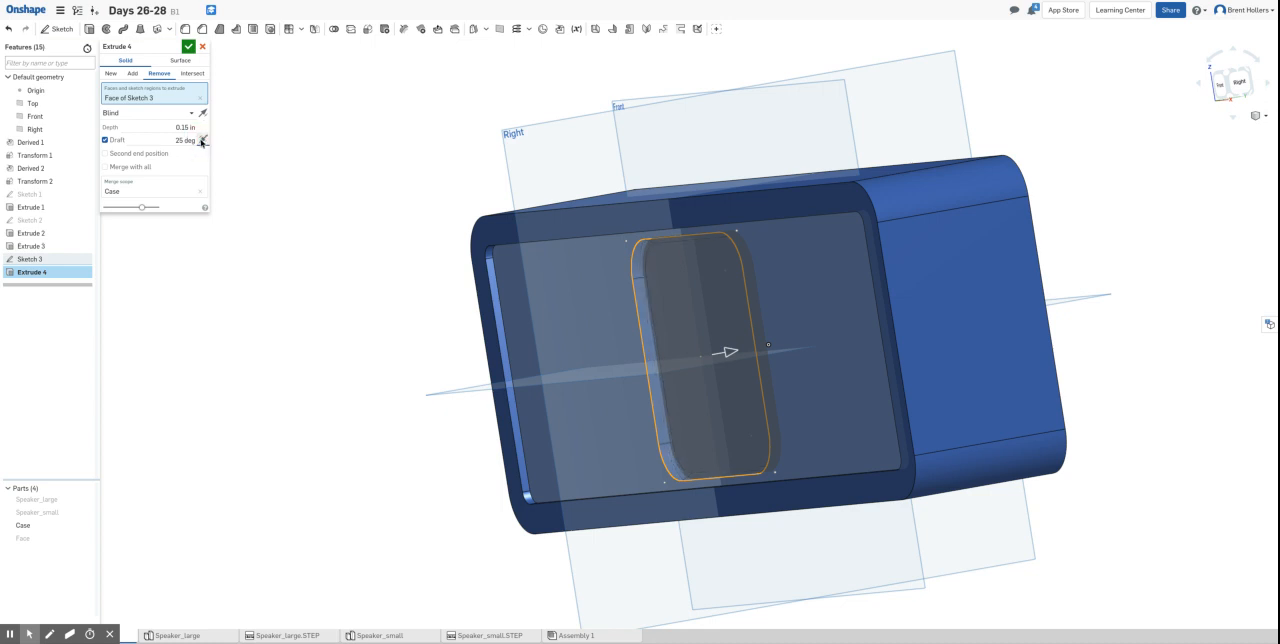
click(104, 140)
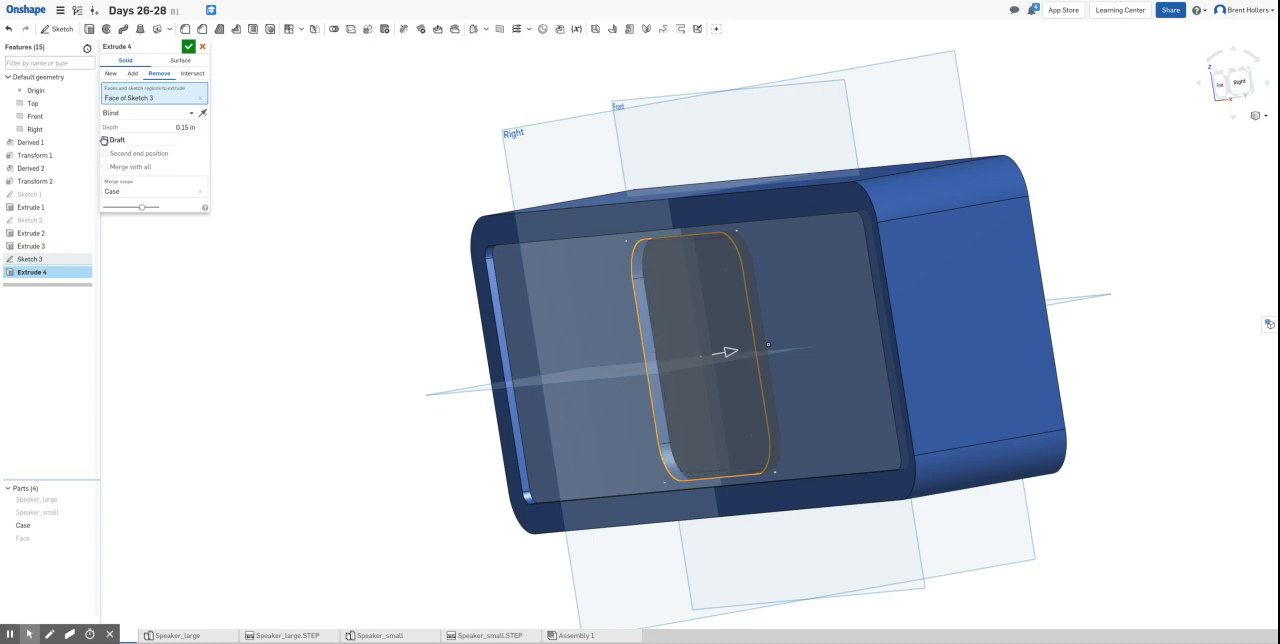
click(104, 140)
click(104, 140)
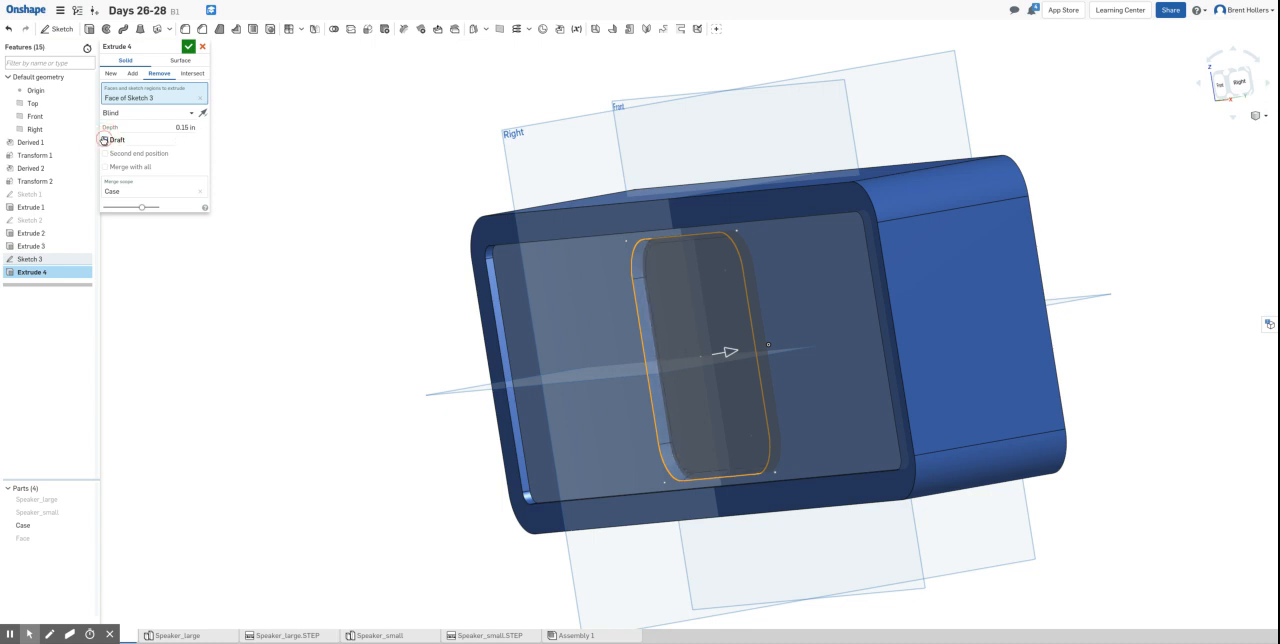
click(104, 140)
- Check the drafted pocket from several angles and accept the extruded cut
right_drag(400, 440, 396, 460)
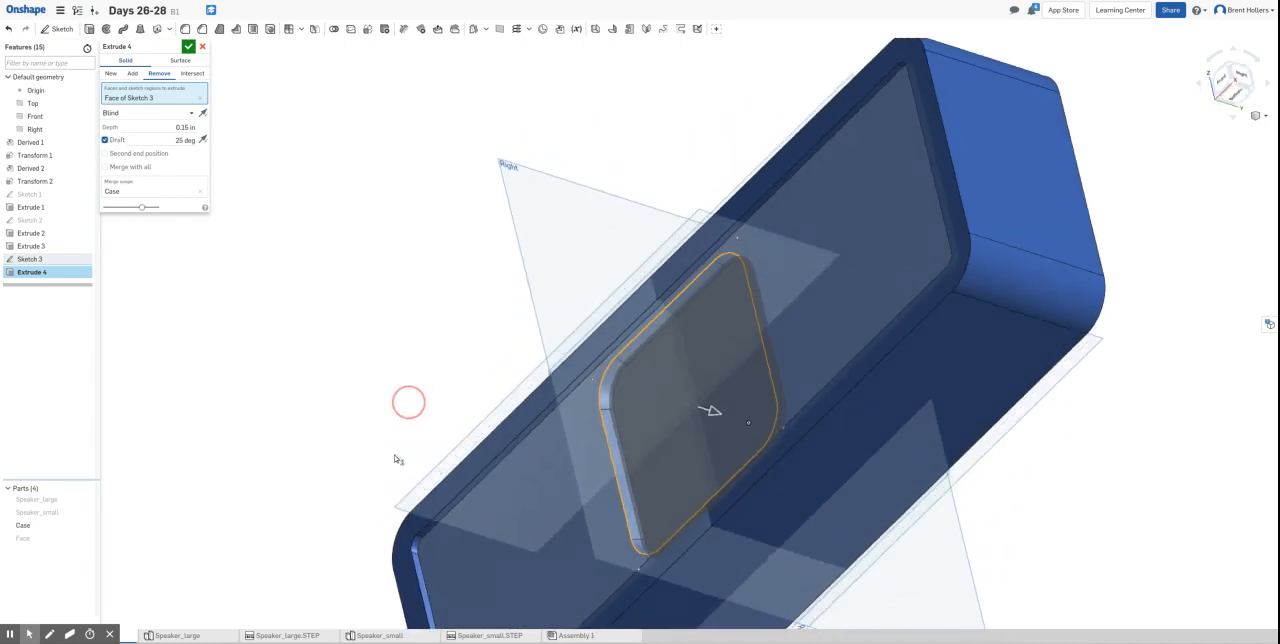
right_drag(408, 402, 414, 443)
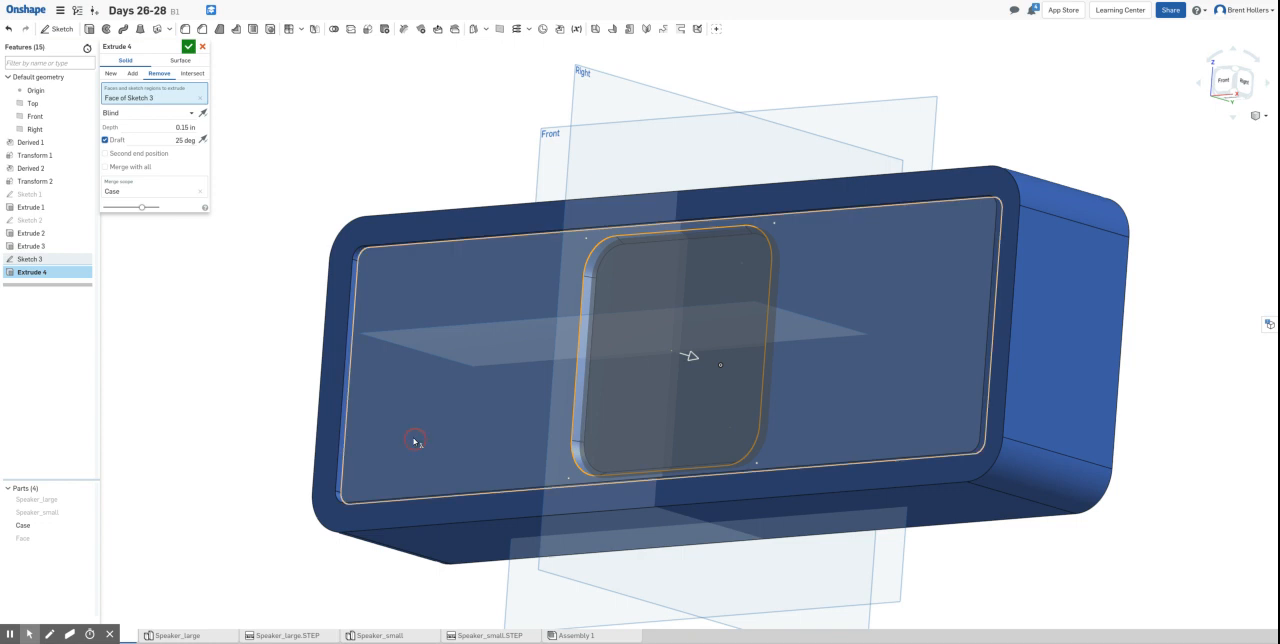
click(188, 46)
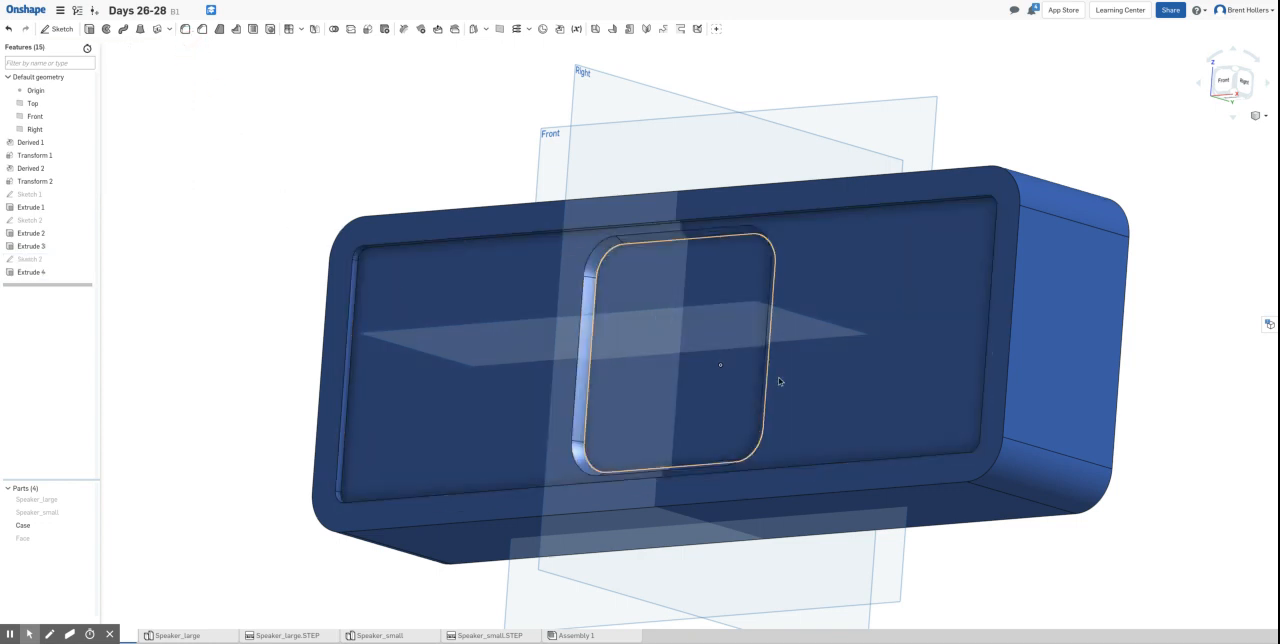
right_drag(1232, 374, 1240, 370)
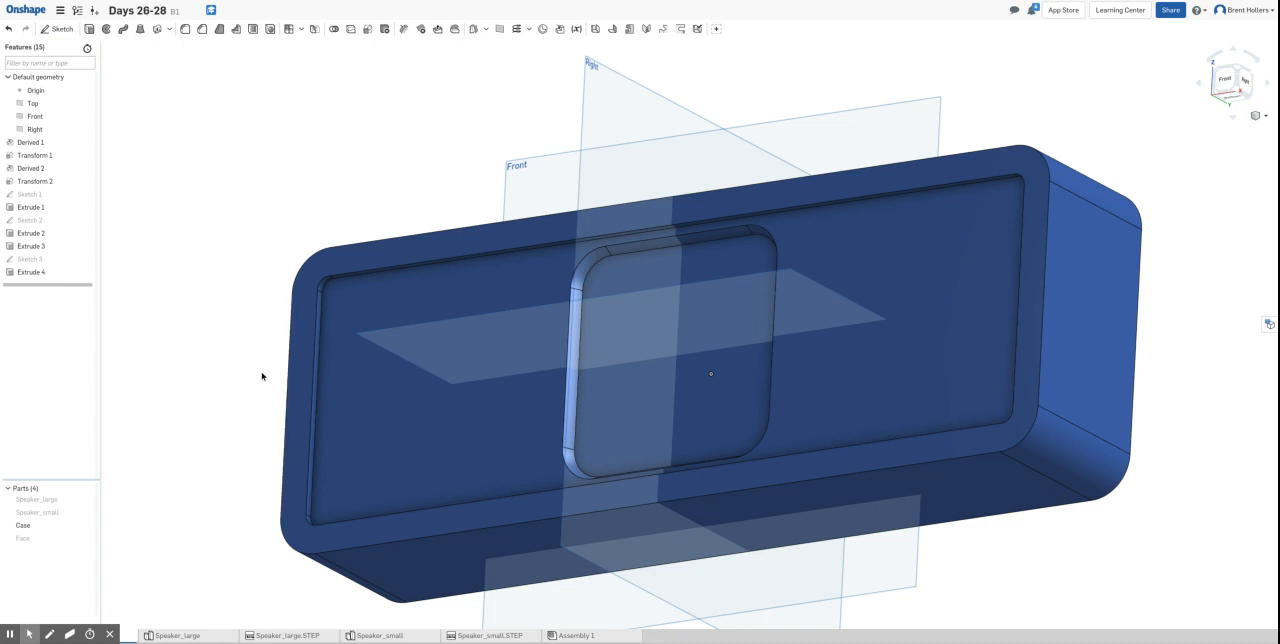
- Start a sketch on the Case's recess floor and draw a center-point rectangle about 1.9 in tall, left of the central pocket
click(421, 391)
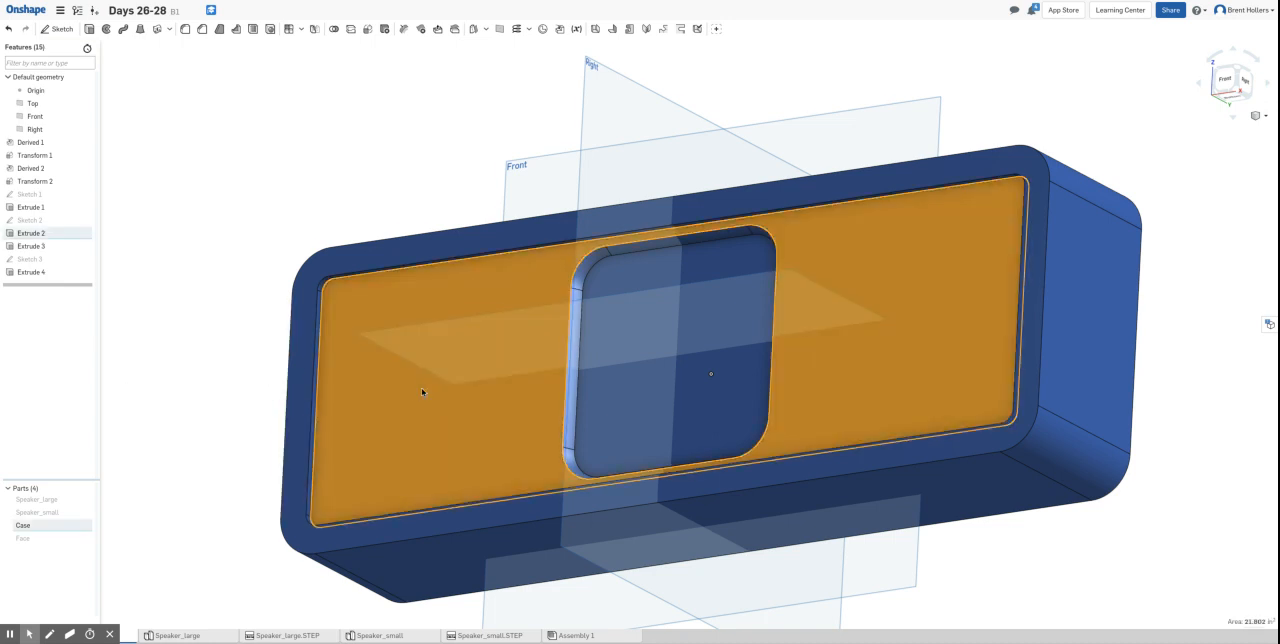
key(n)
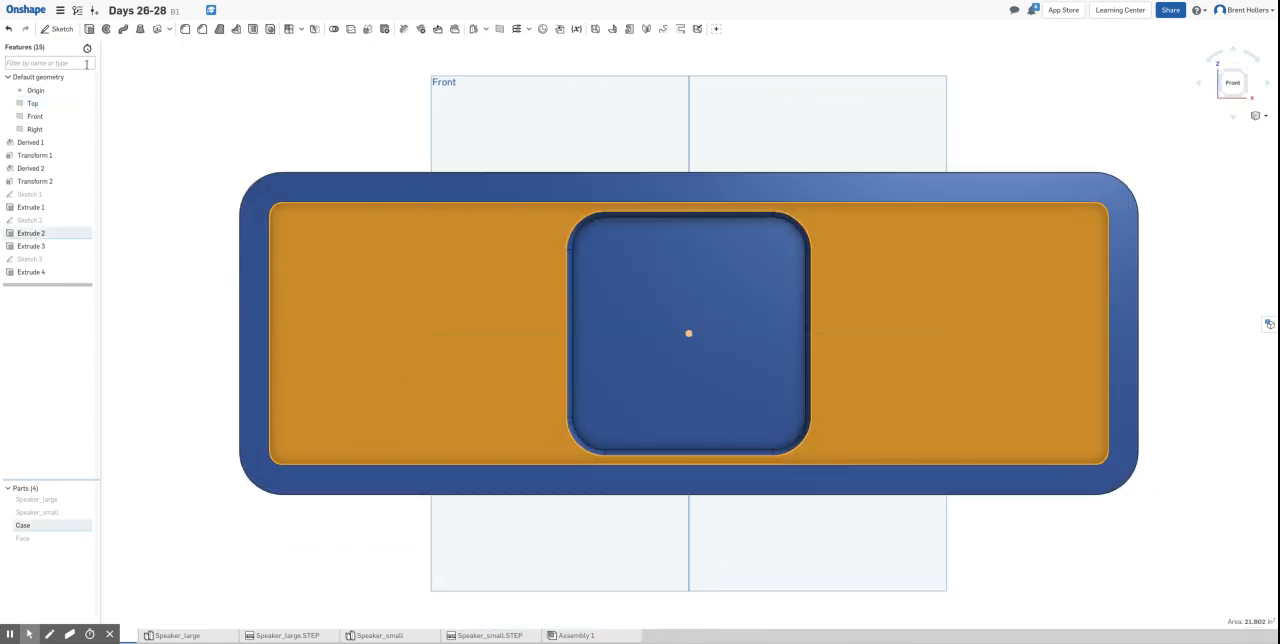
click(56, 28)
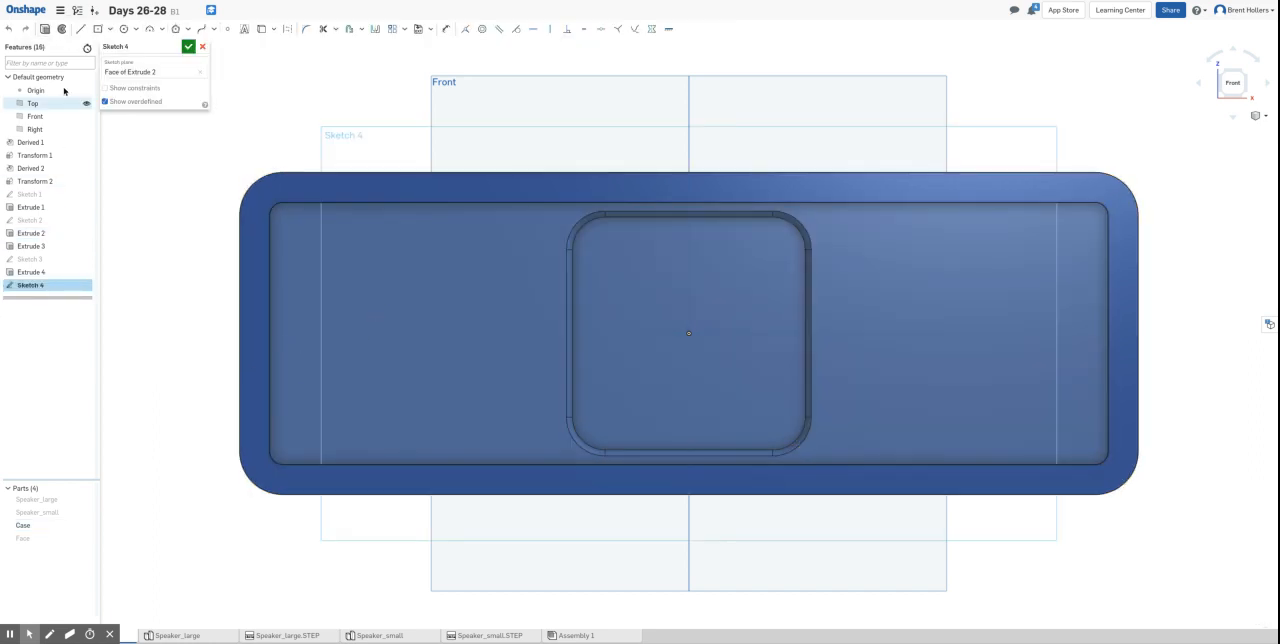
click(33, 103)
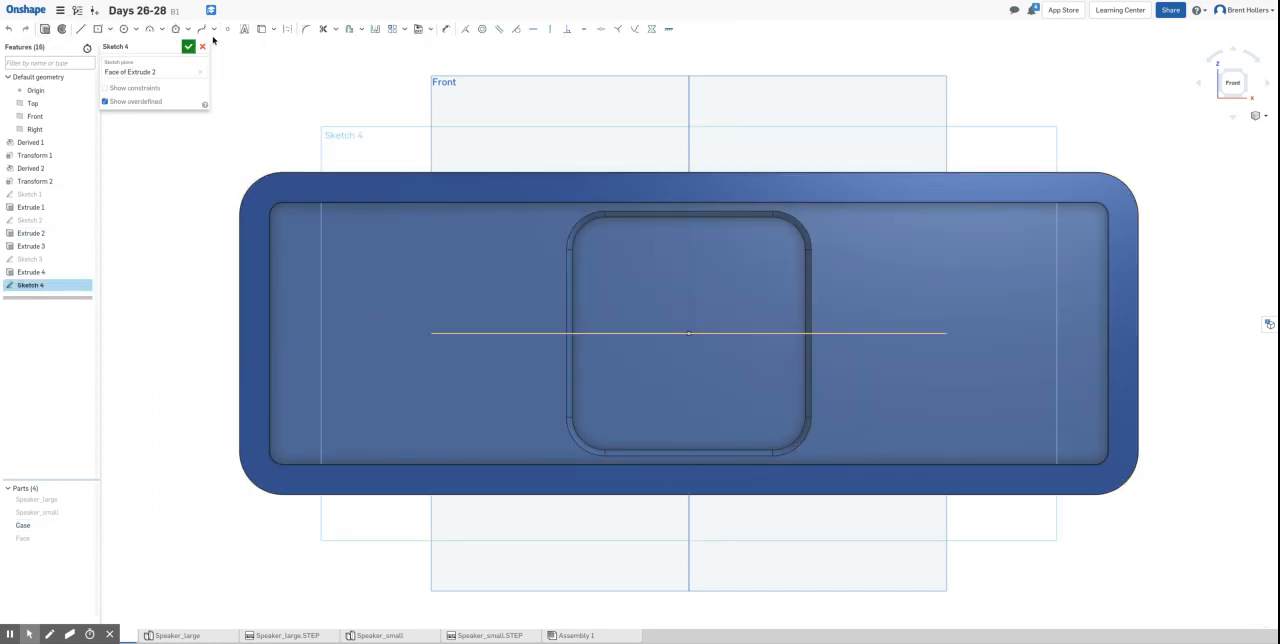
click(101, 31)
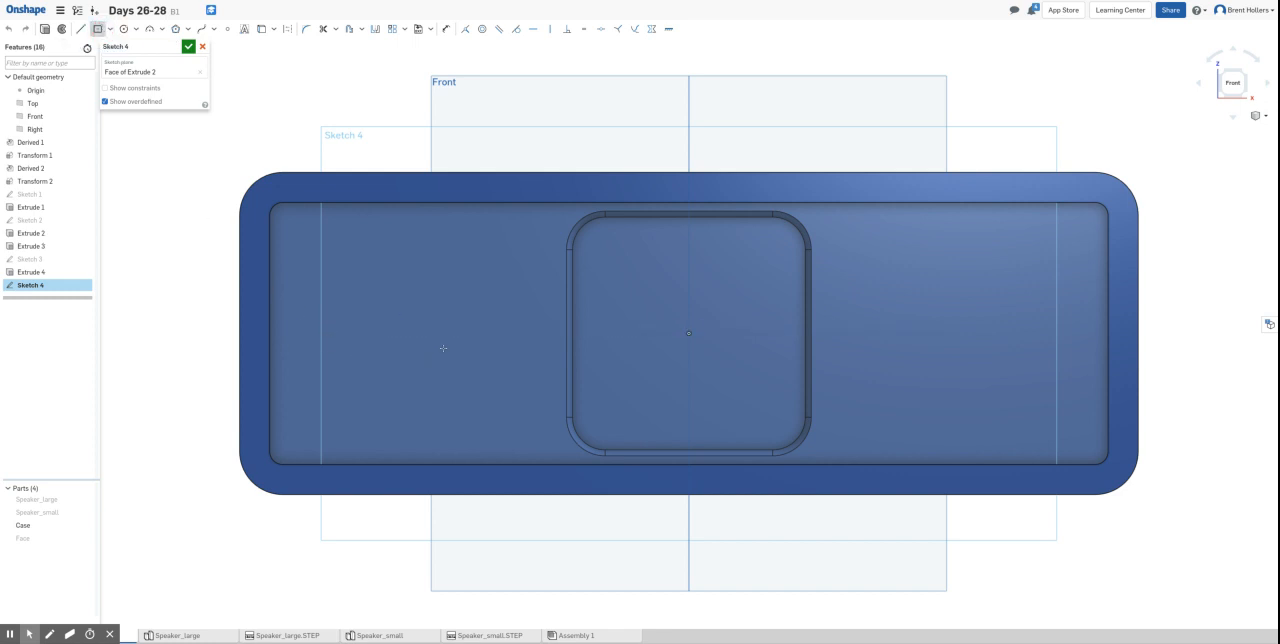
drag(443, 348, 352, 267)
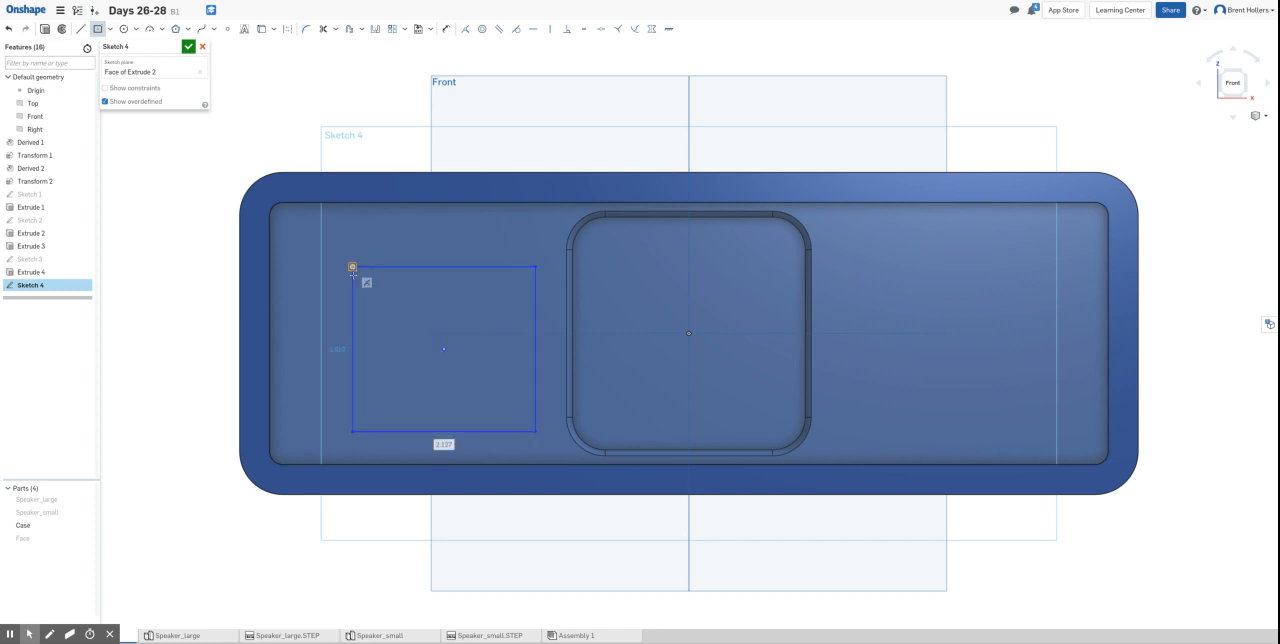
- Set the rectangle's height to 2 in and make its horizontal and vertical sides equal
key(d)
click(352, 336)
click(309, 330)
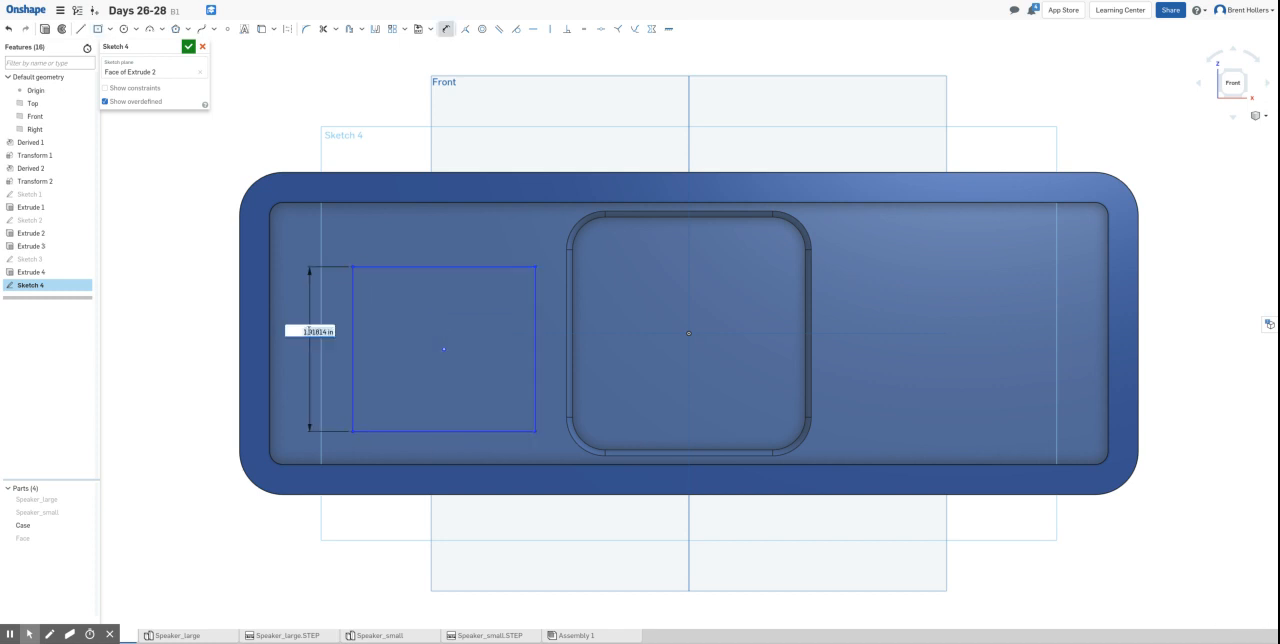
text(2)
key(Return)
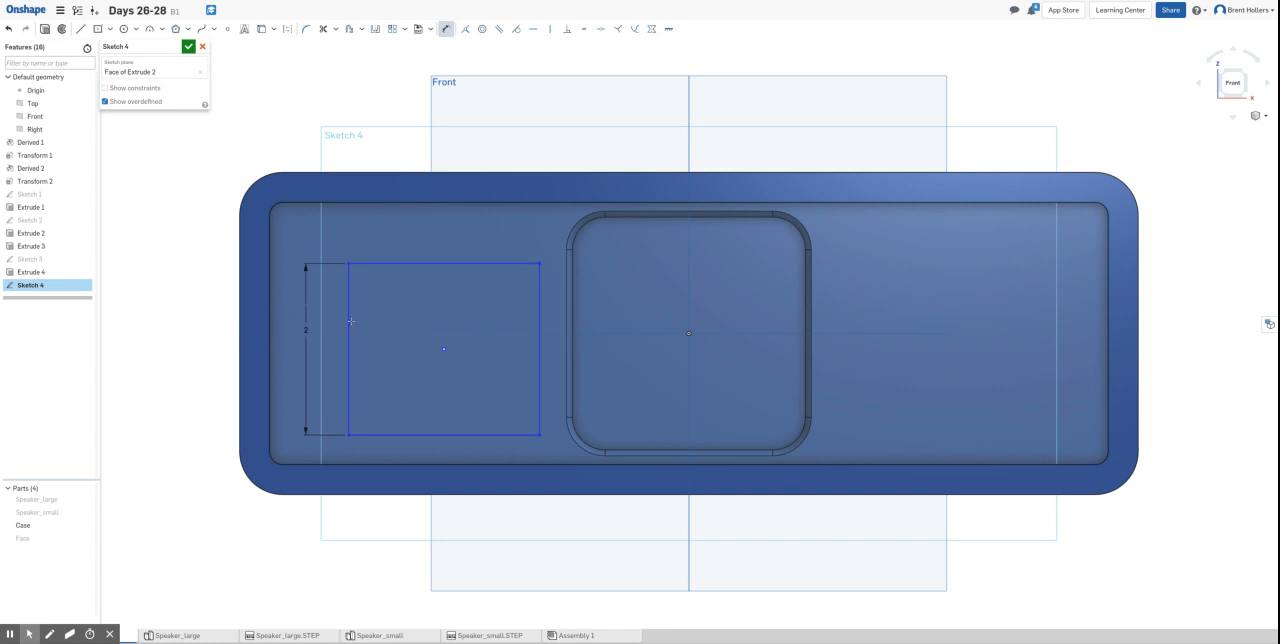
click(584, 28)
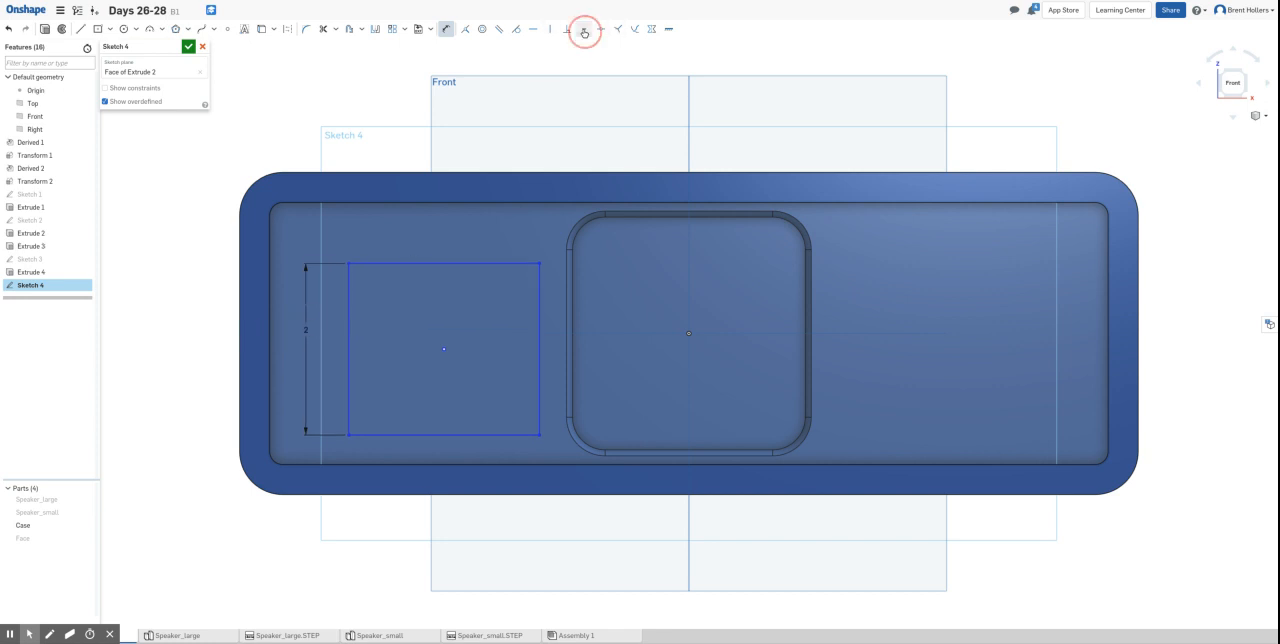
click(385, 263)
click(349, 289)
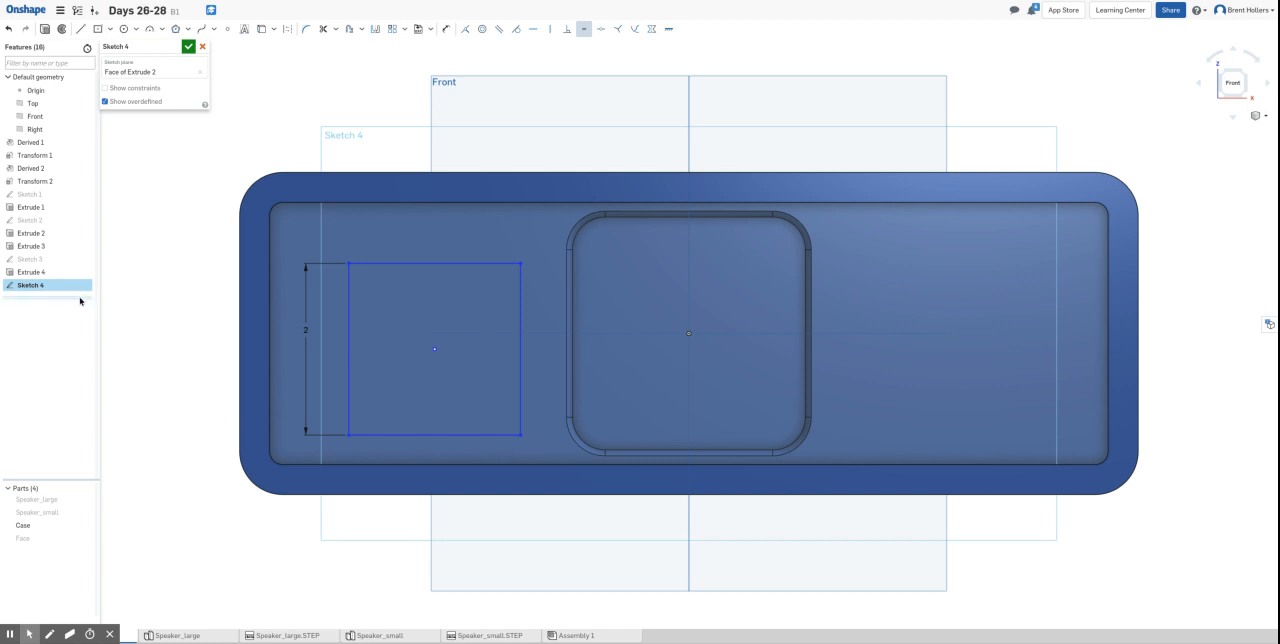
- Round all four corners of the square with 0.375 in sketch fillets
click(306, 28)
mouse_move(348, 263)
mouse_down()
mouse_move(350, 249)
mouse_move(393, 235)
mouse_up()
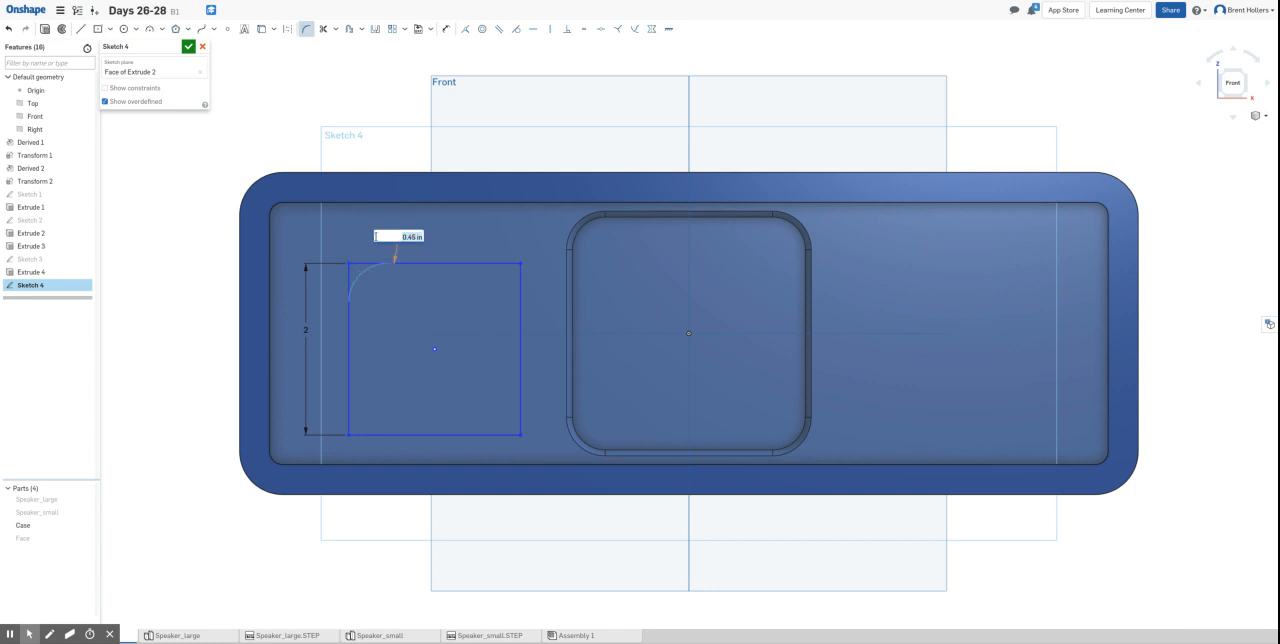
text(.375)
key(Return)
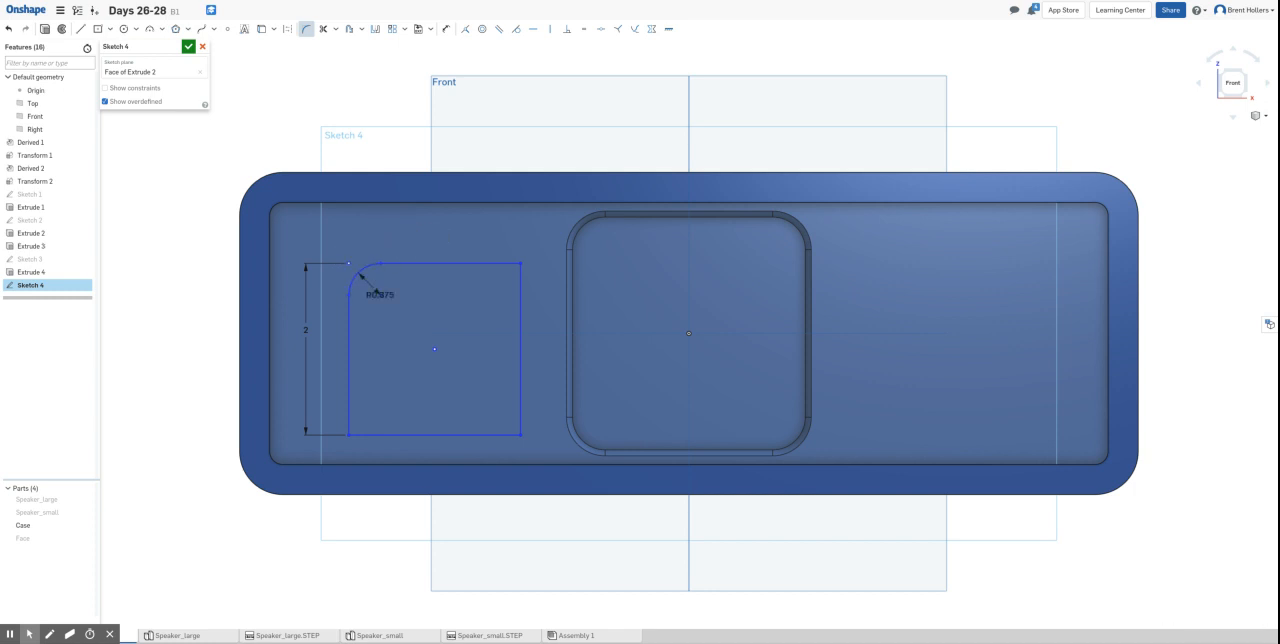
click(520, 264)
click(520, 434)
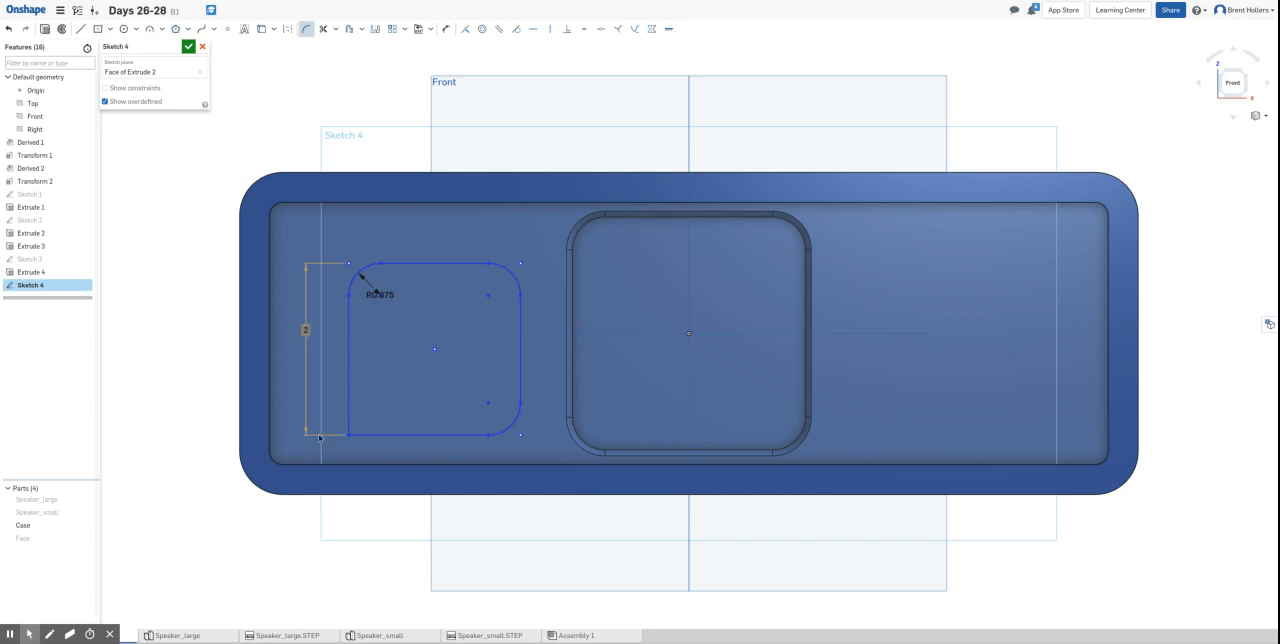
click(349, 434)
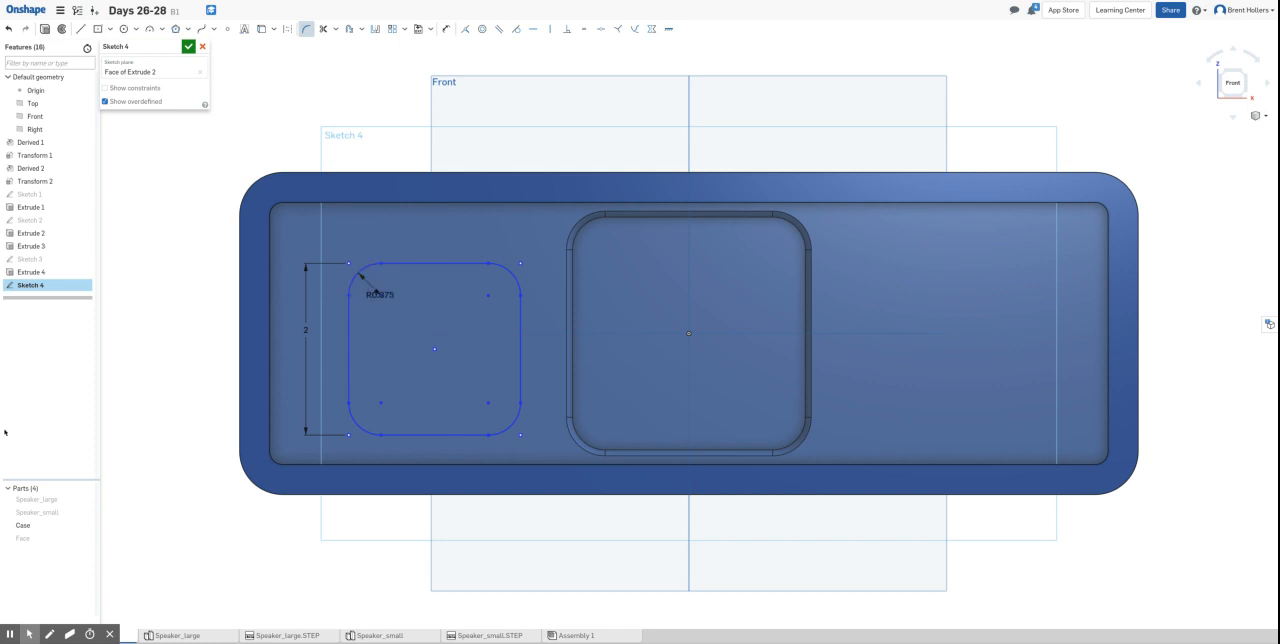
- Show Sketch 1 and examine its speaker circles with the Case temporarily hidden
click(88, 195)
right_drag(171, 266, 250, 262)
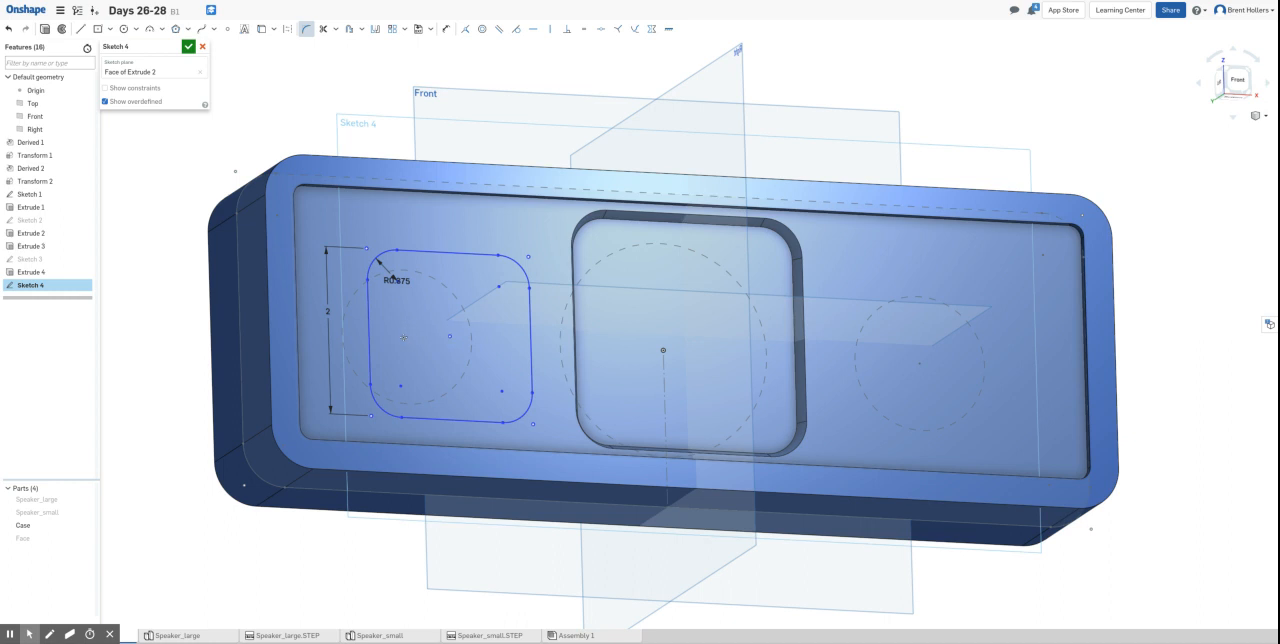
right_click(63, 525)
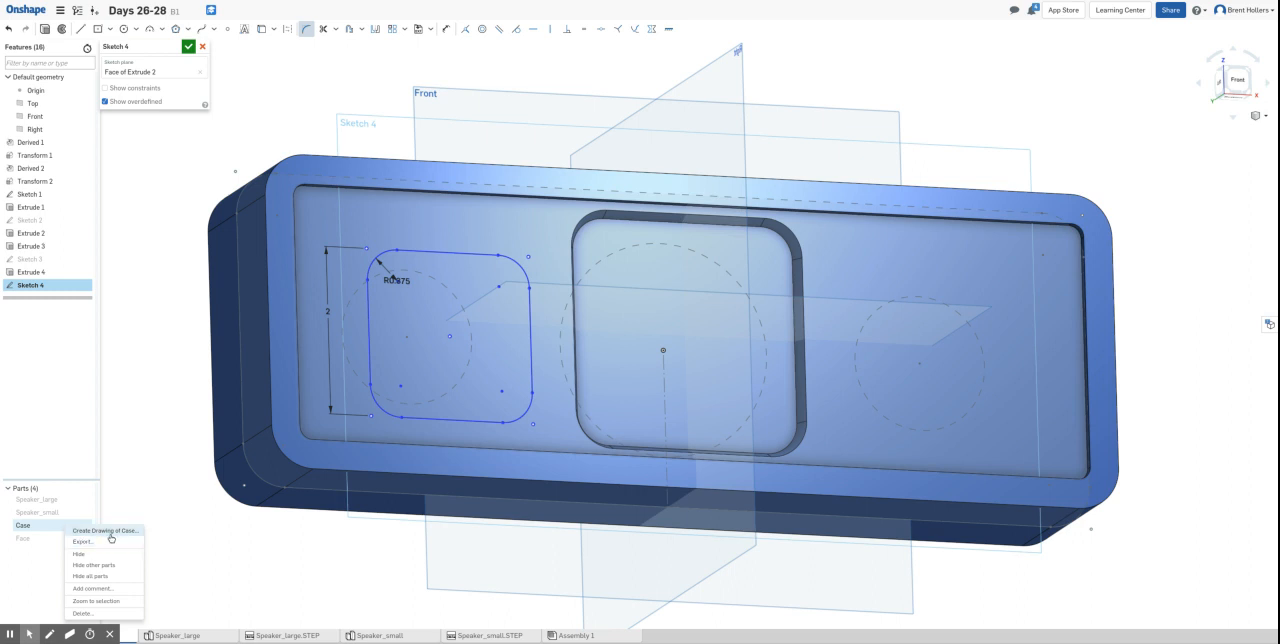
click(45, 567)
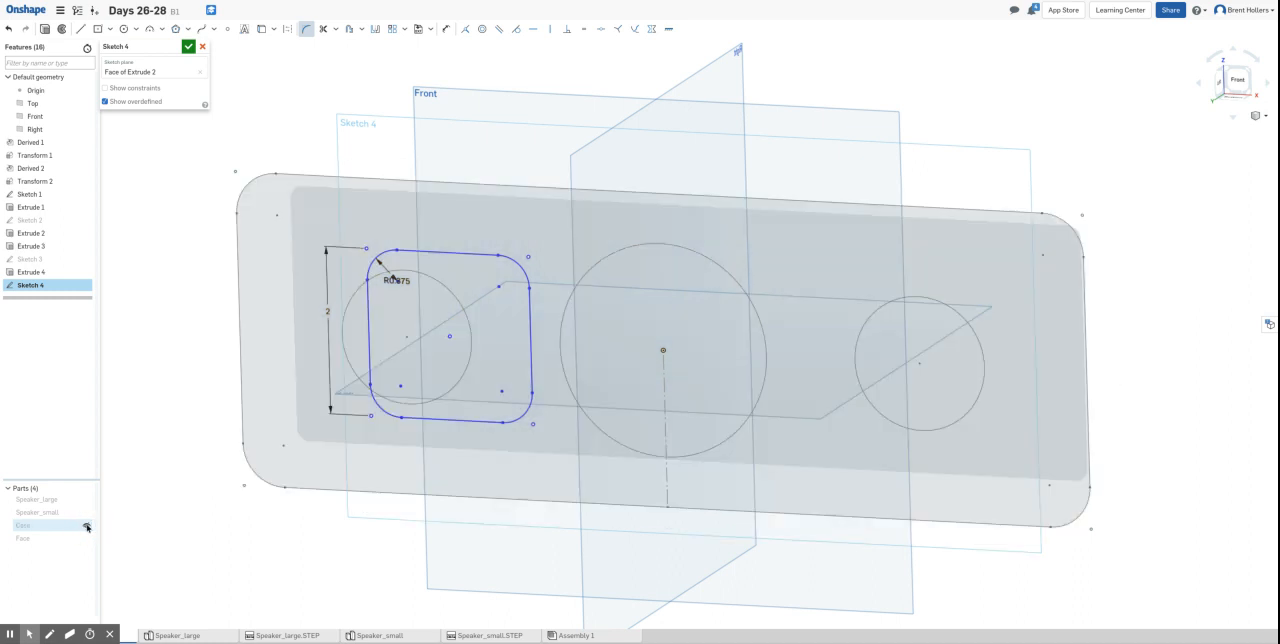
click(88, 525)
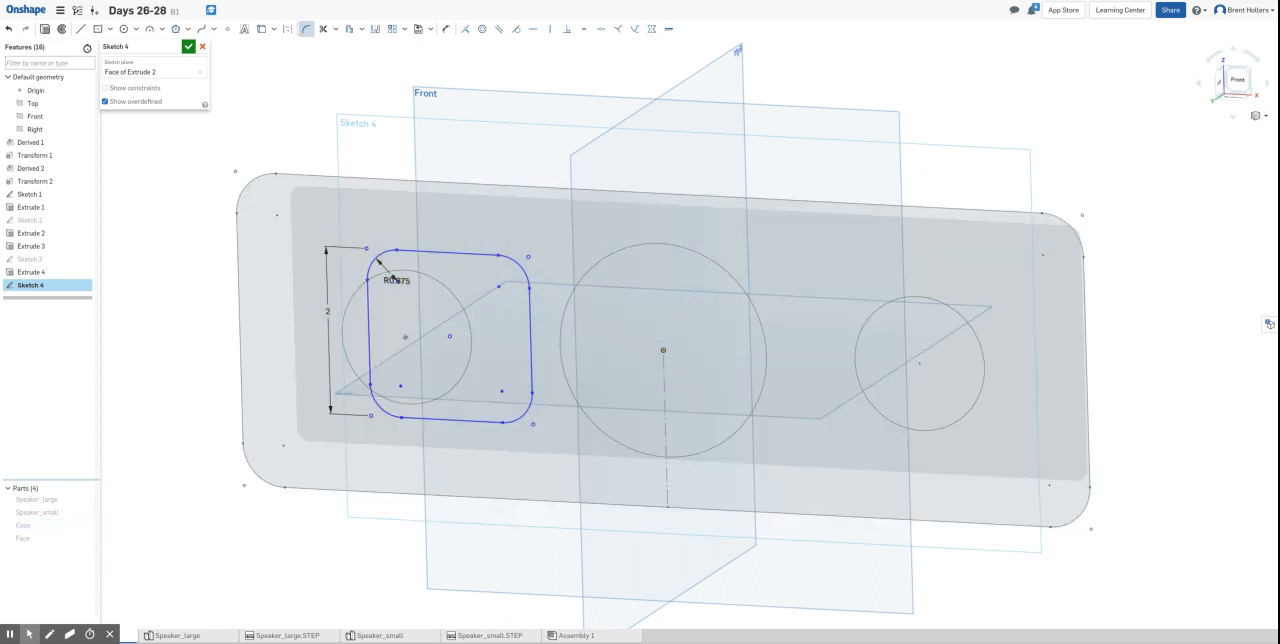
click(86, 525)
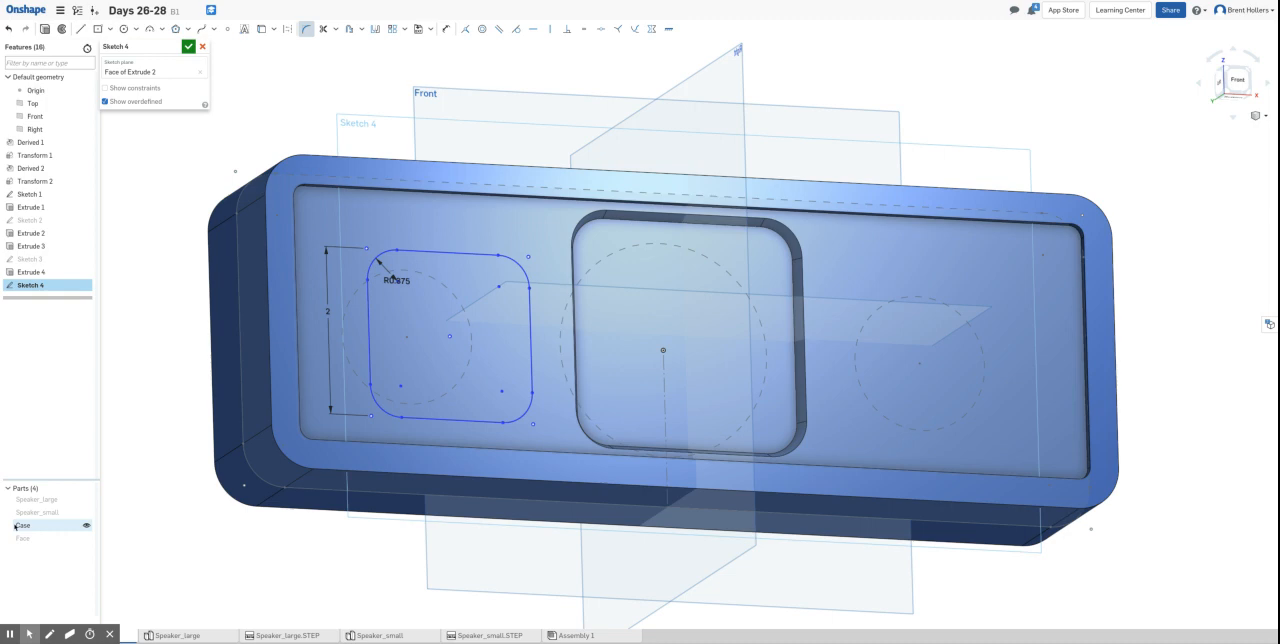
mouse_move(150, 266)
right_down()
mouse_move(119, 289)
mouse_move(142, 268)
mouse_move(123, 252)
mouse_move(134, 258)
right_up()
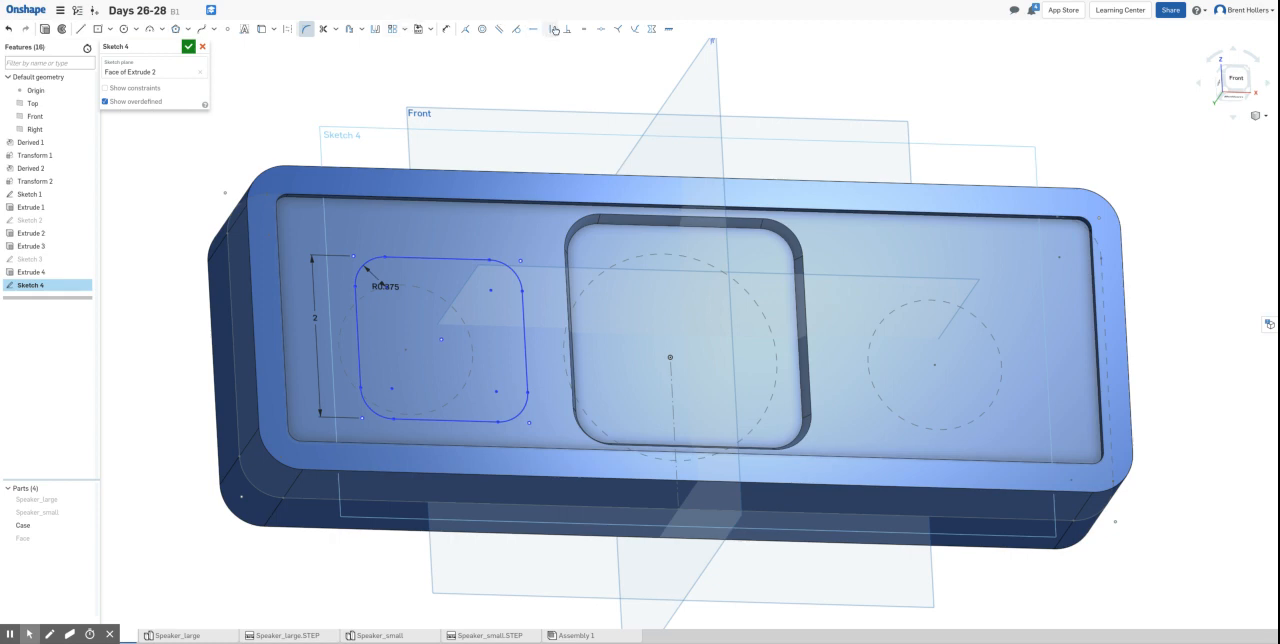
- Make the rounded square's center point coincident with the center of Sketch 1's left speaker circle
click(465, 28)
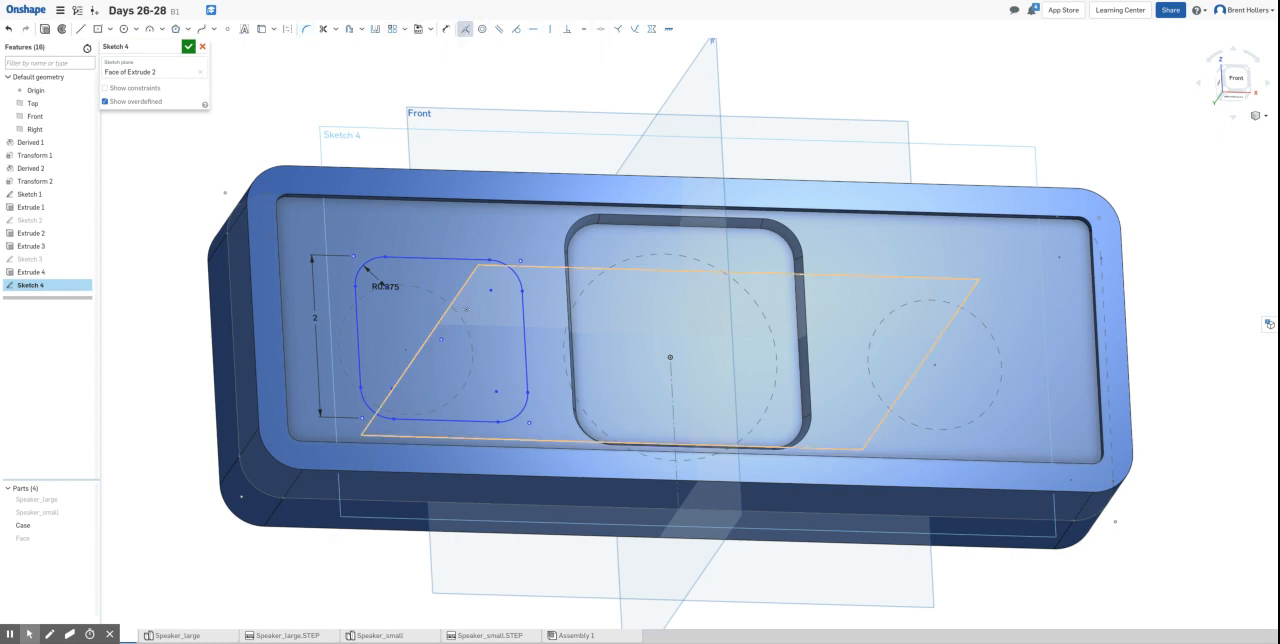
click(441, 340)
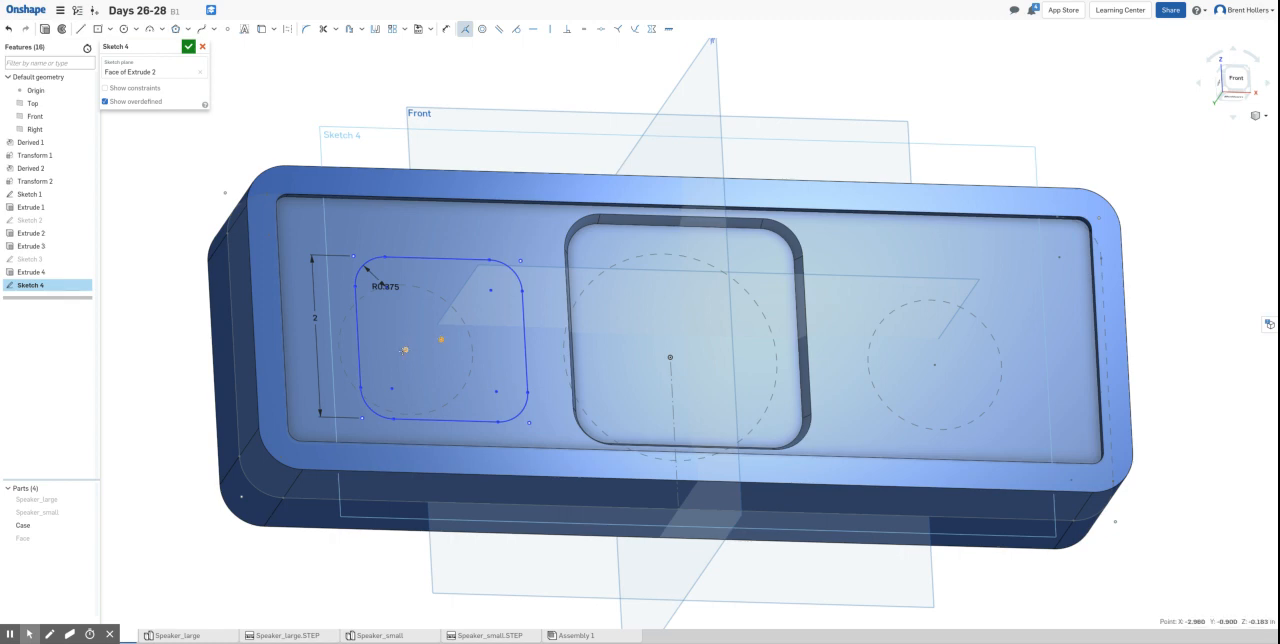
click(403, 349)
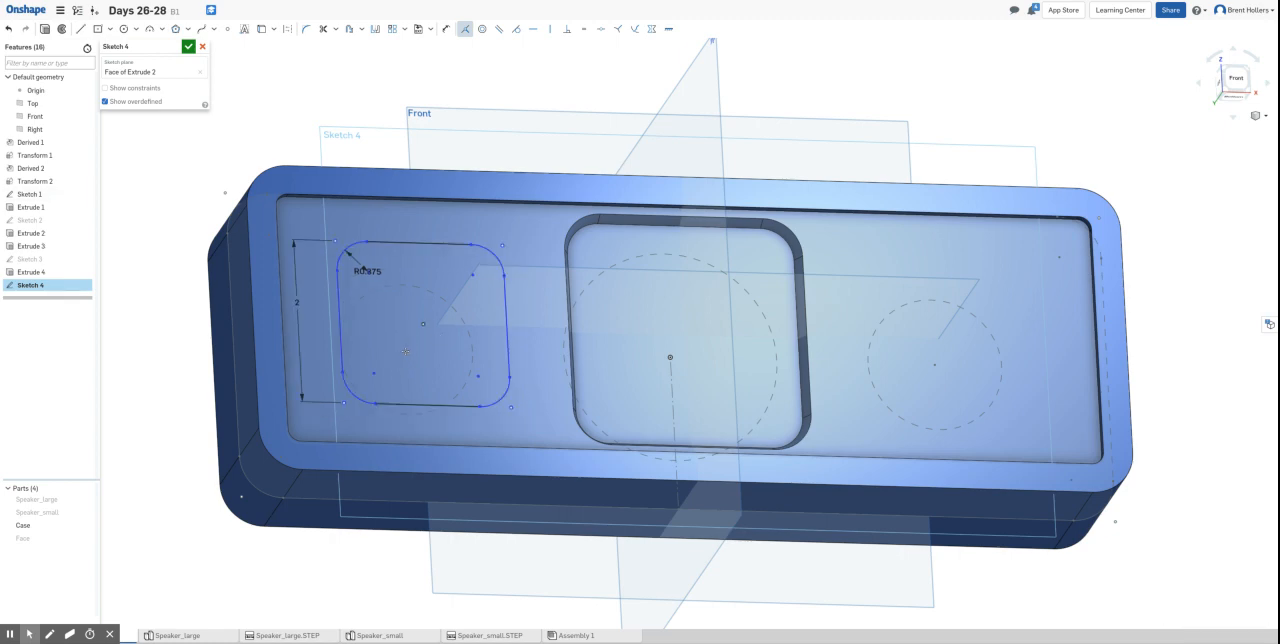
- Constrain the rounded square's vertical and horizontal sides equal again and finish the sketch
right_drag(963, 83, 943, 117)
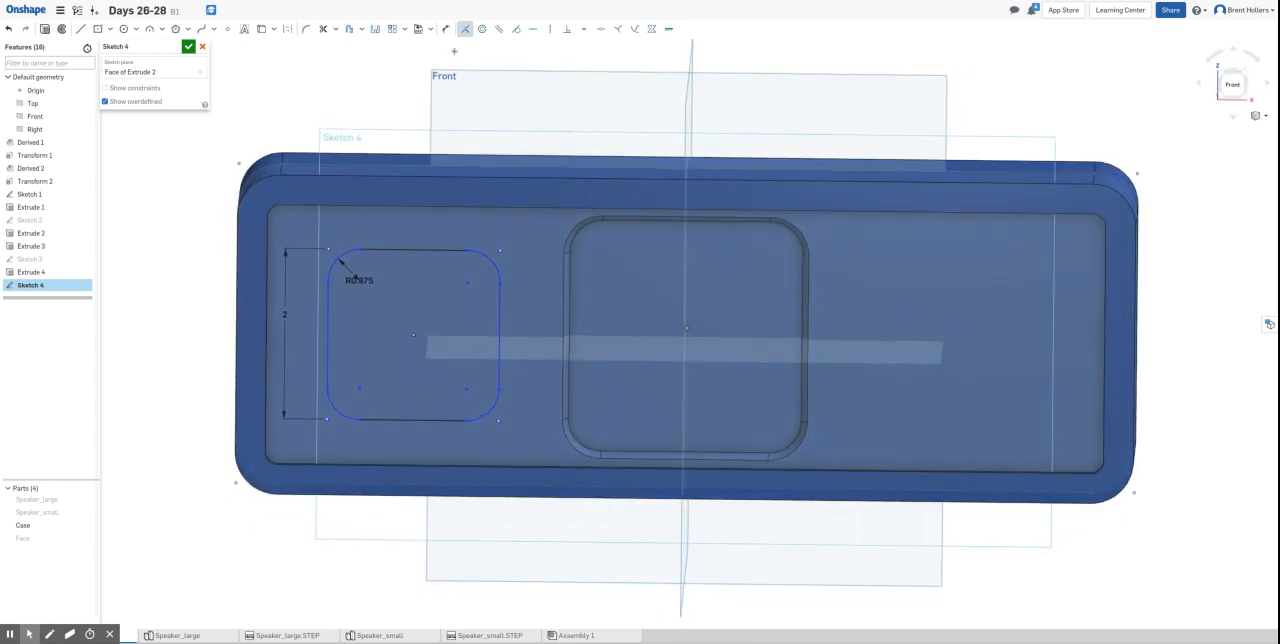
click(584, 28)
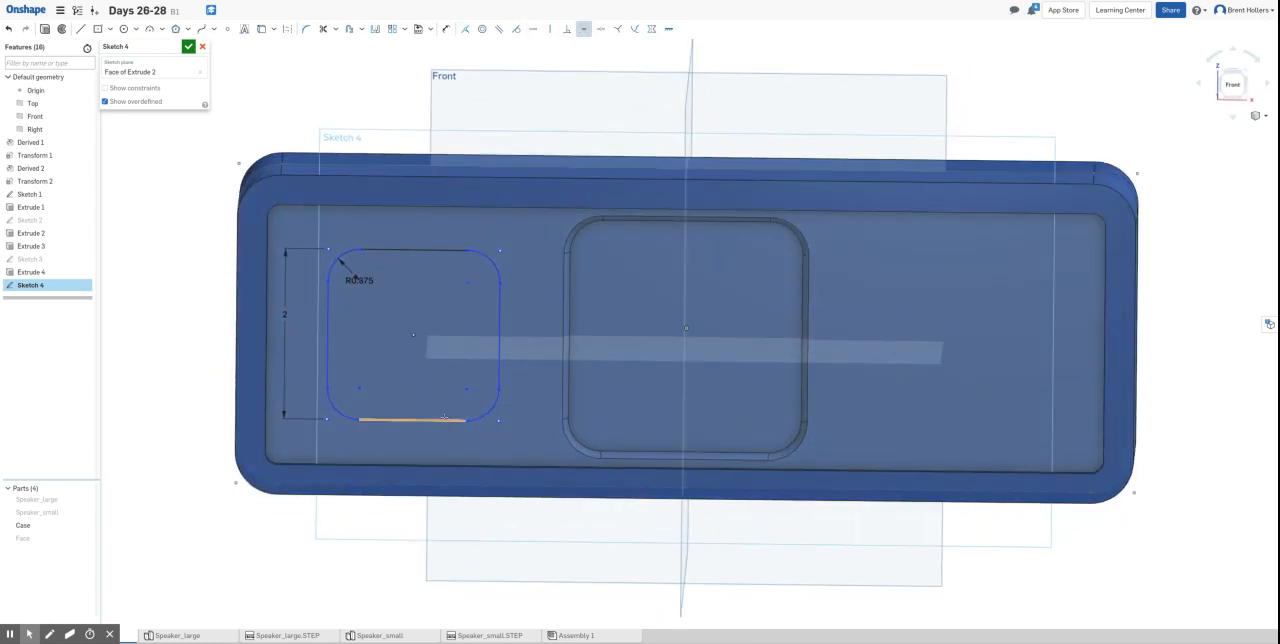
click(500, 340)
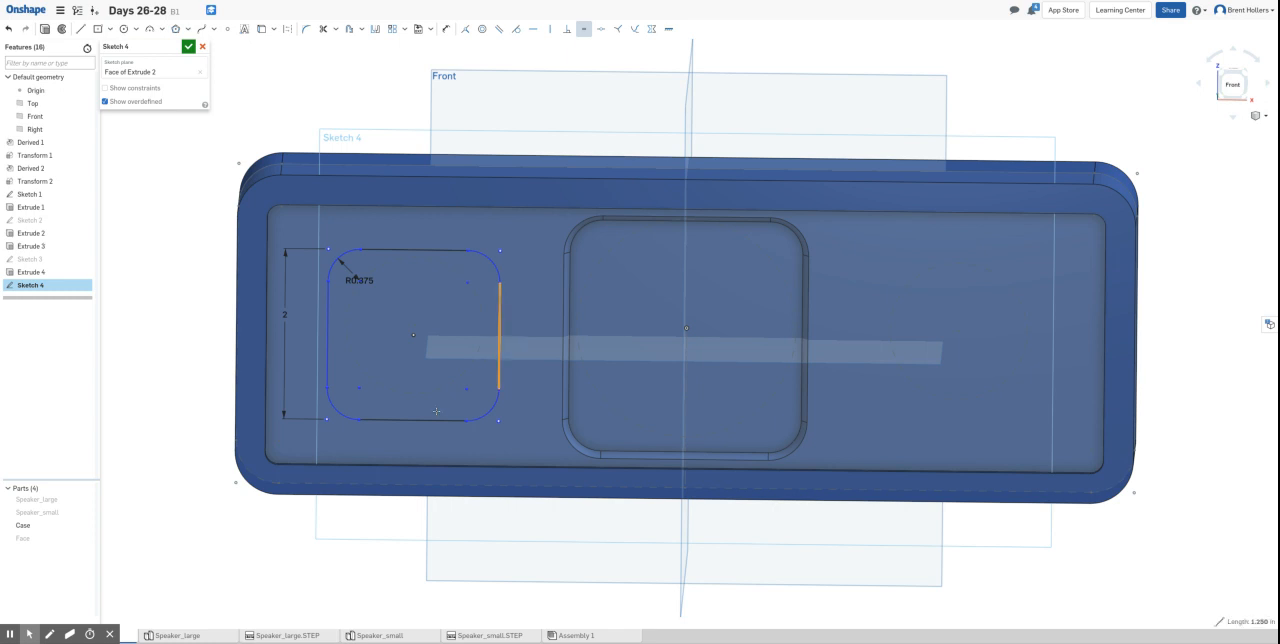
click(433, 418)
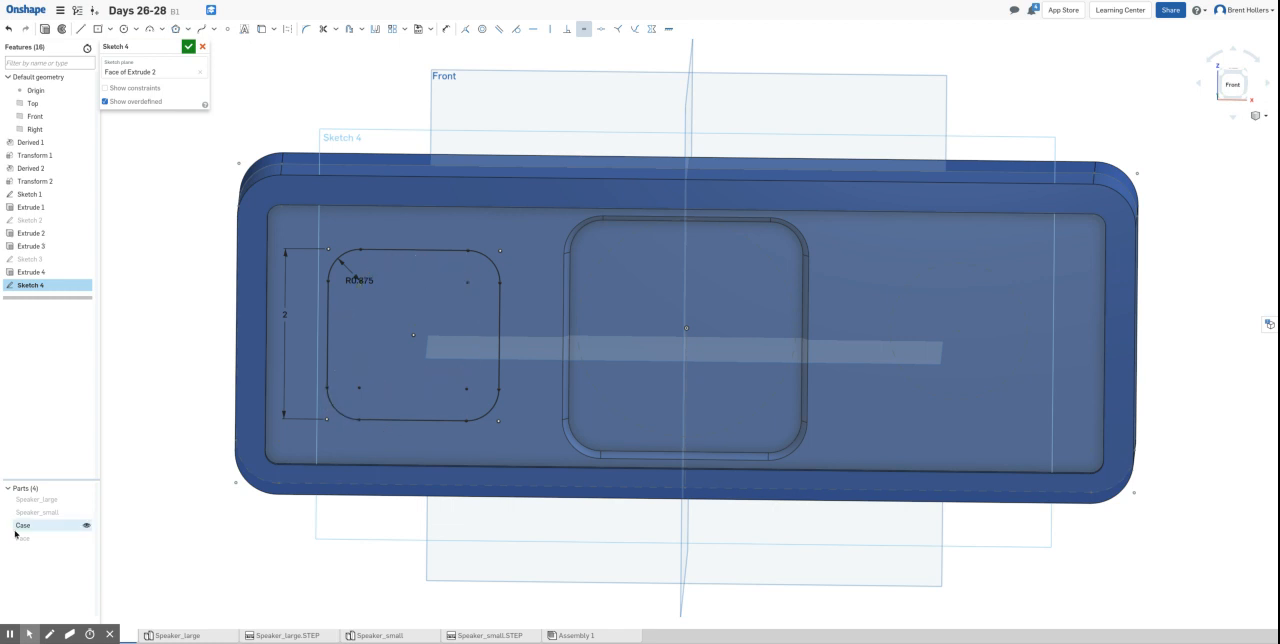
click(188, 46)
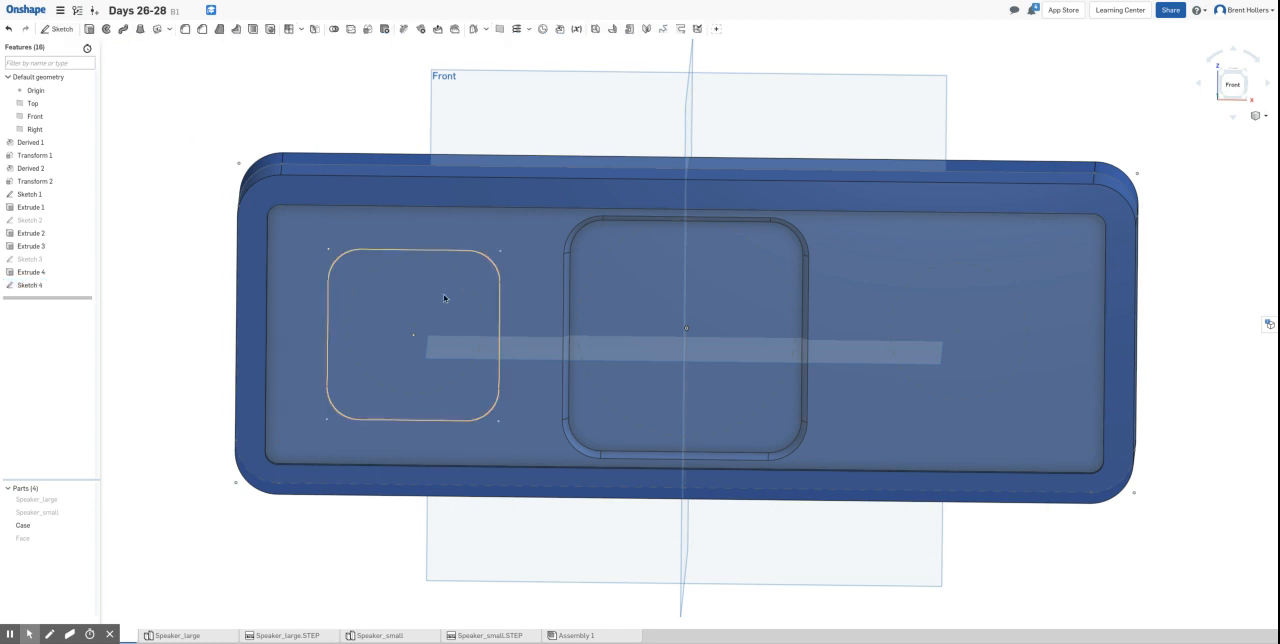
- Set up an extruded cut of the small rounded square into the Case, 0.1 in deep
click(463, 270)
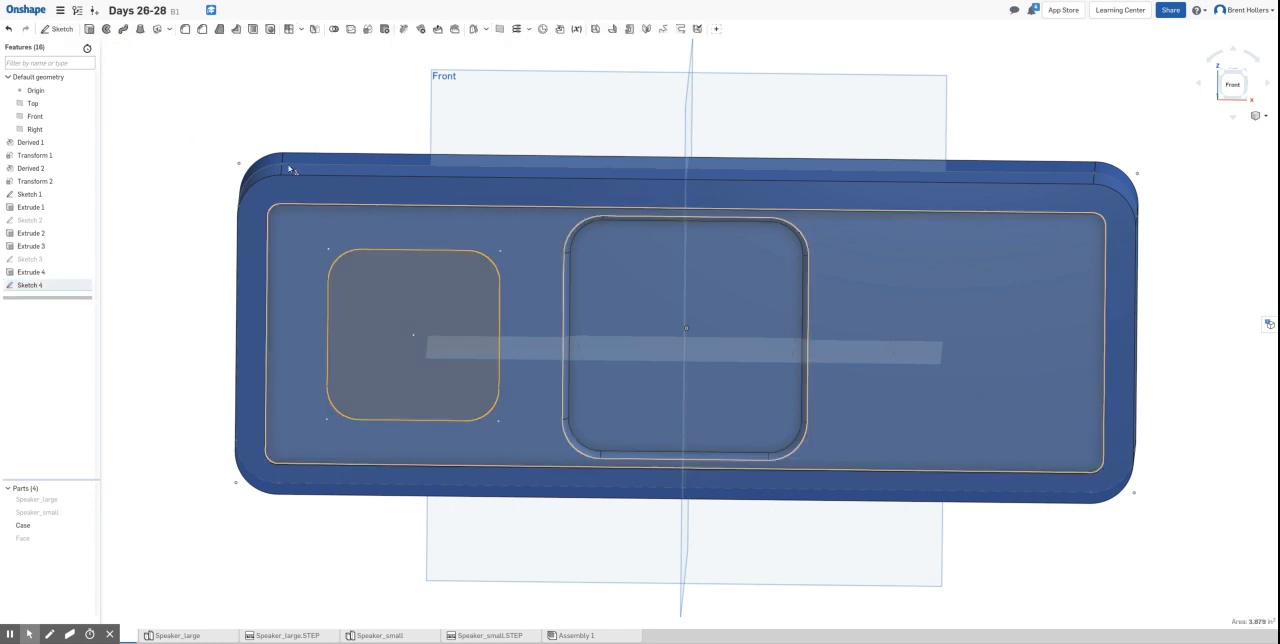
click(89, 29)
click(159, 73)
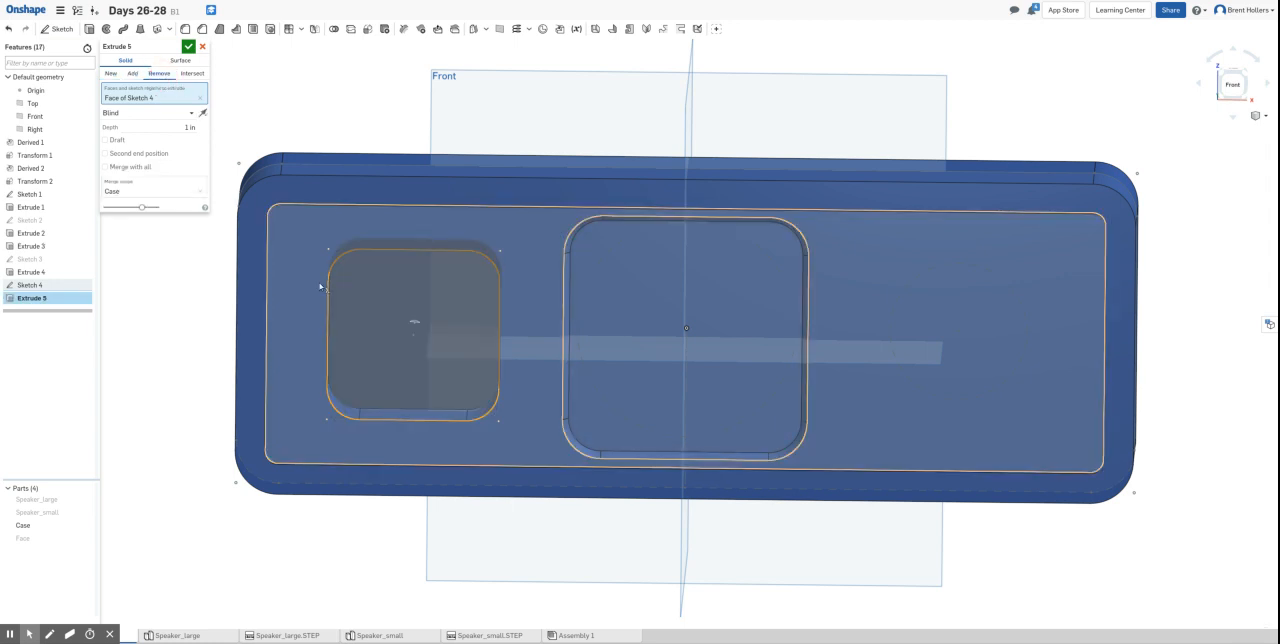
click(186, 127)
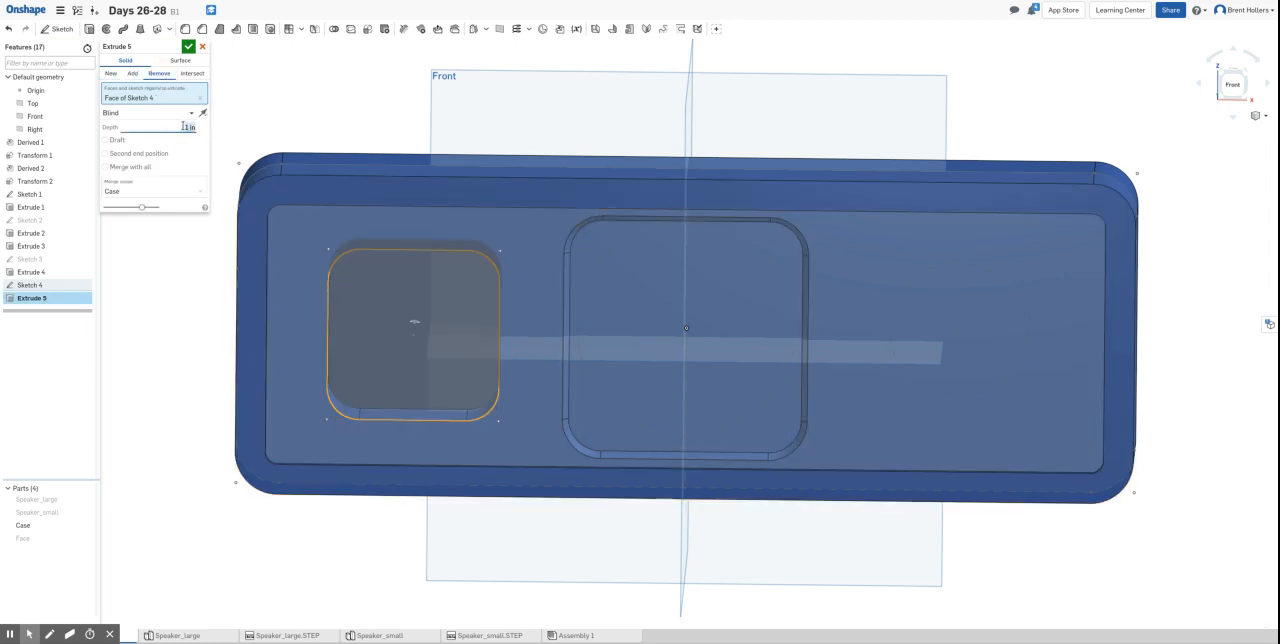
key(BackSpace)
text(0.1)
key(Return)
- Add a 25 degree draft to the small pocket's cut, flip the draft direction, and check the walls
click(106, 140)
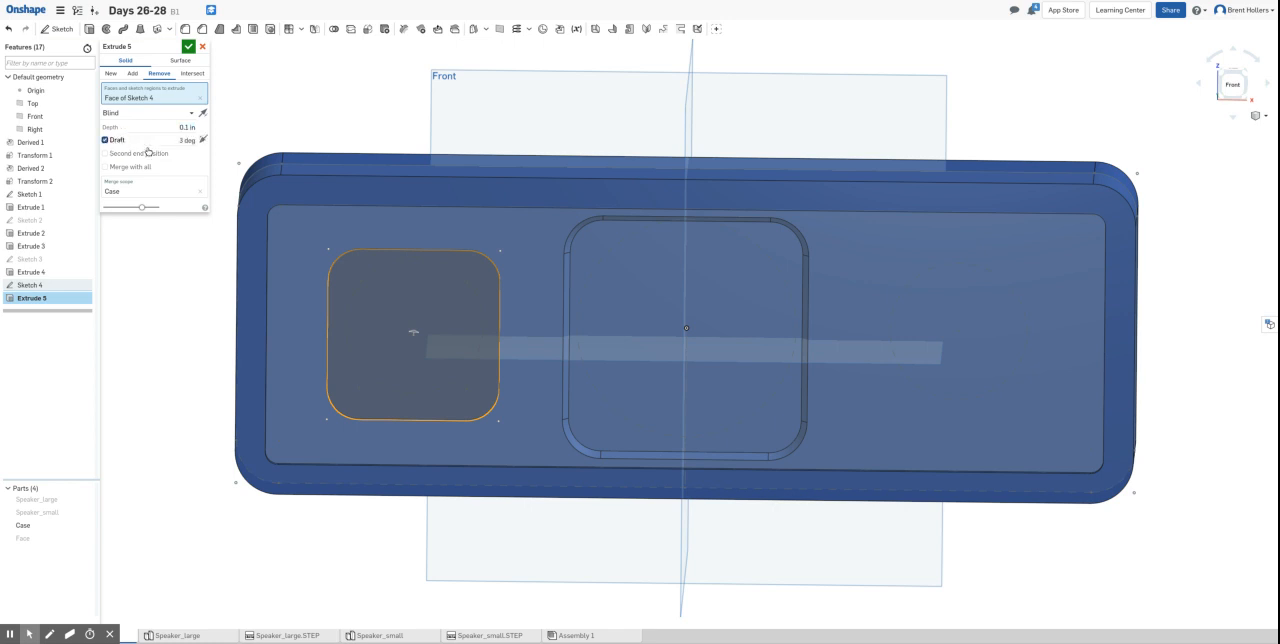
text(25)
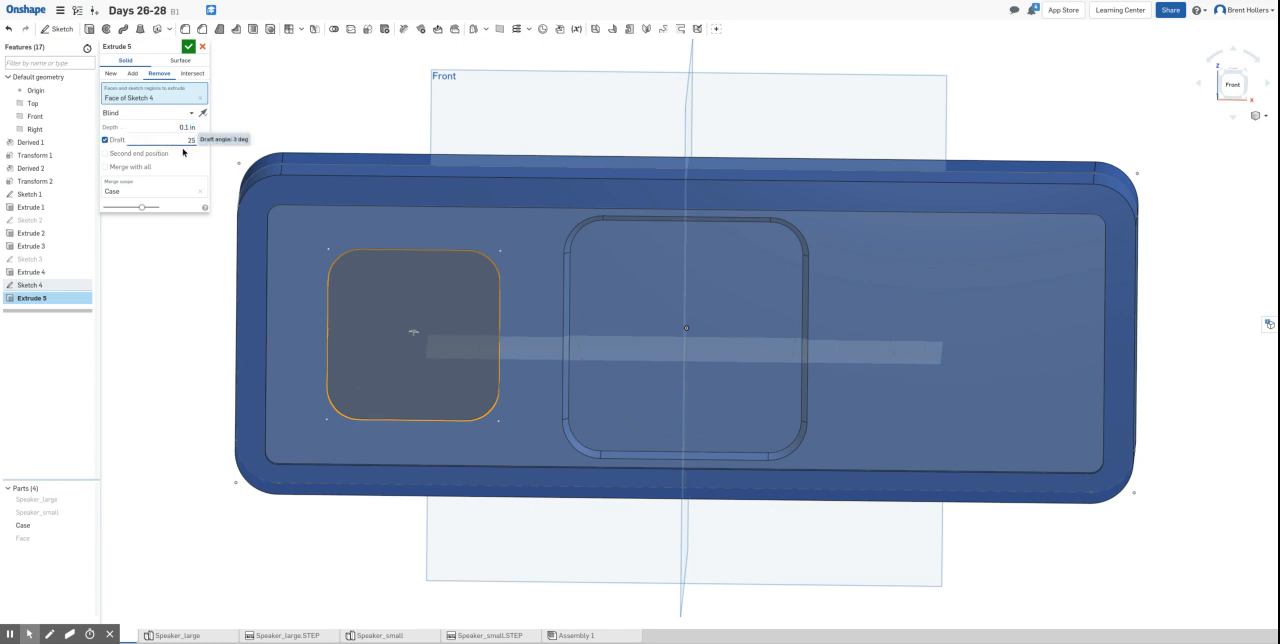
key(Return)
click(206, 140)
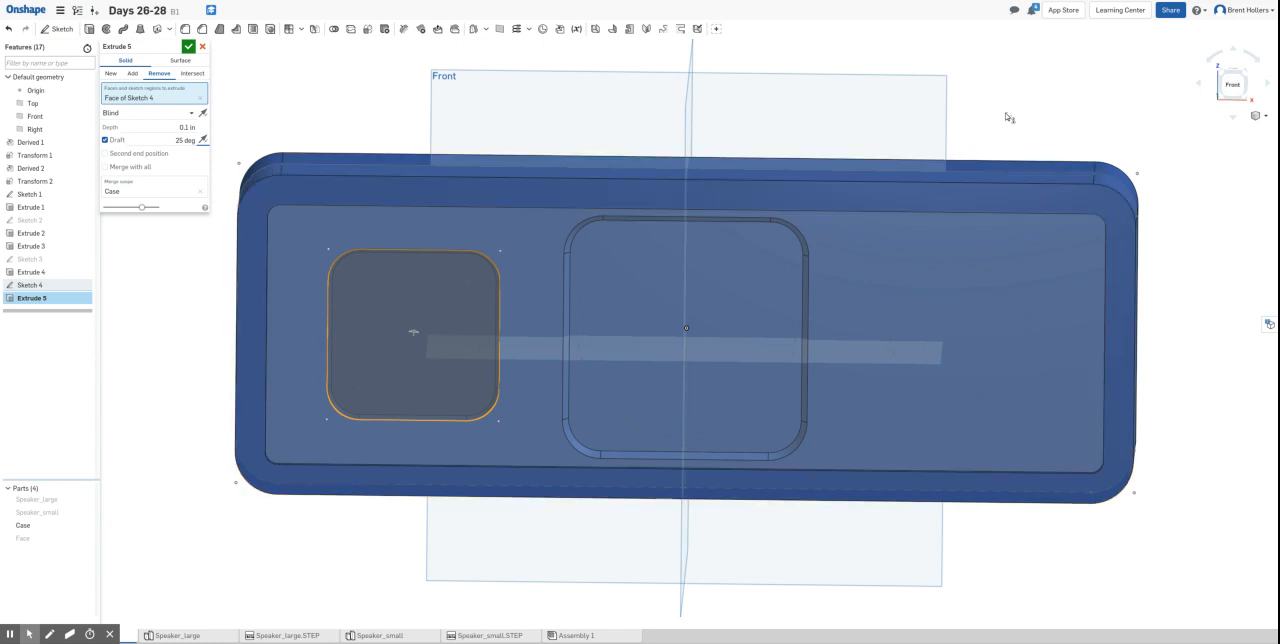
right_drag(1008, 118, 955, 122)
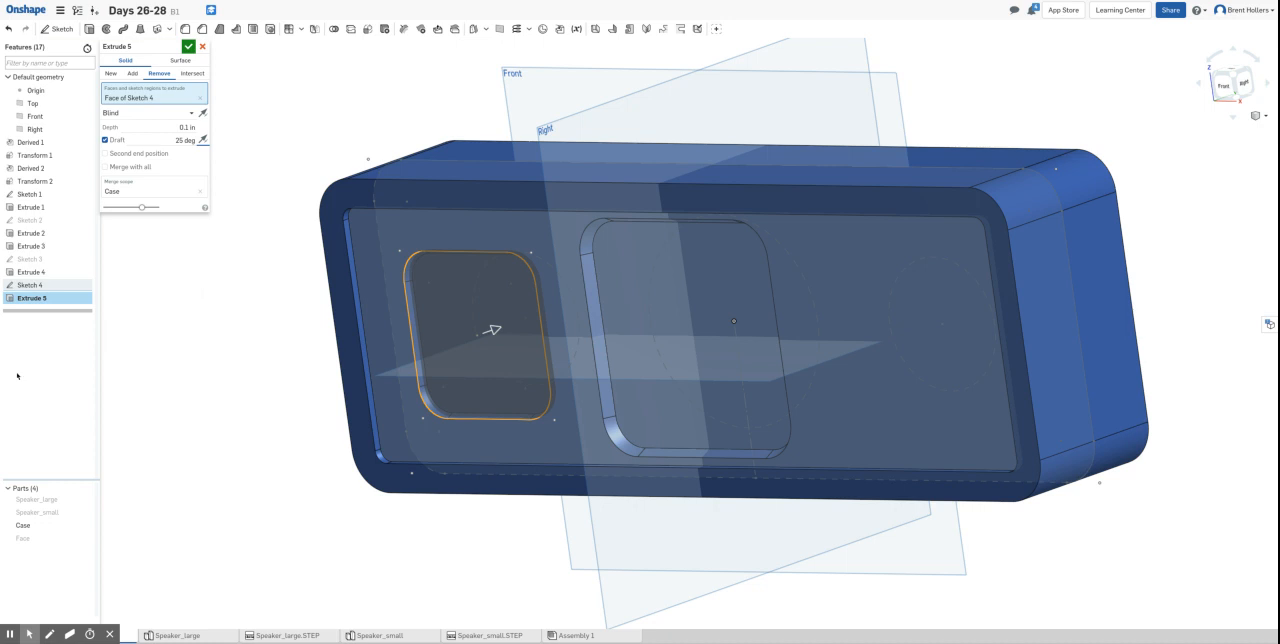
- Accept the drafted 0.1 in cut of the small side pocket in the Case
click(188, 46)
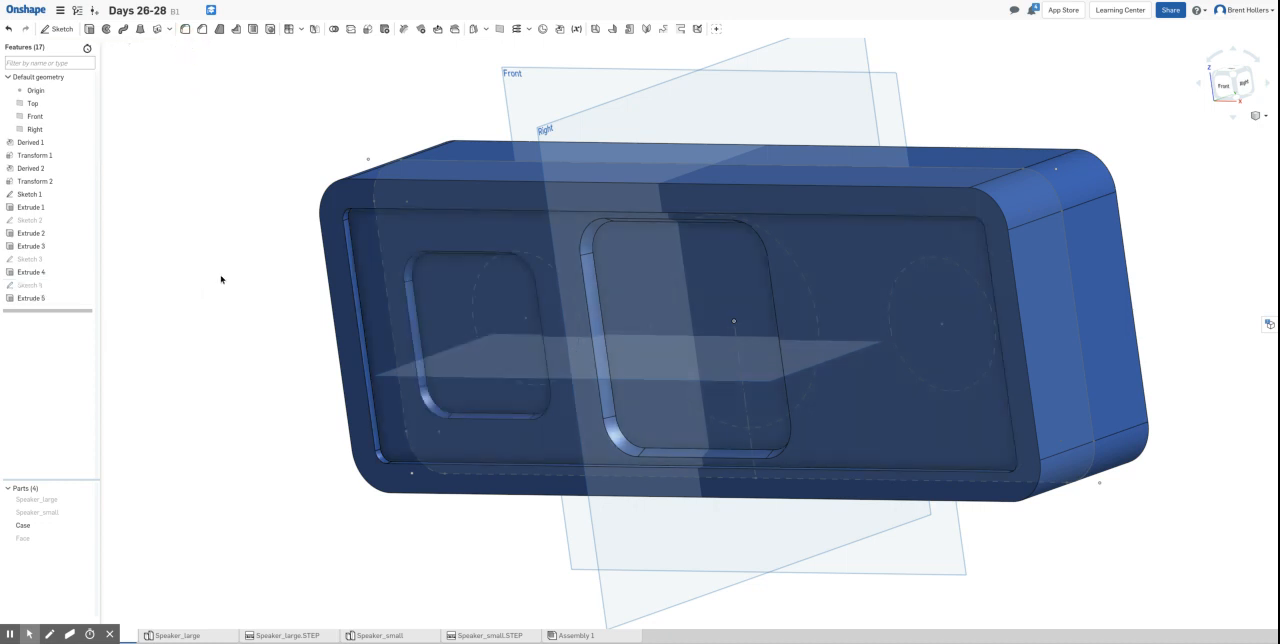
mouse_move(218, 275)
right_down()
mouse_move(235, 269)
mouse_move(231, 282)
mouse_move(224, 254)
right_up()
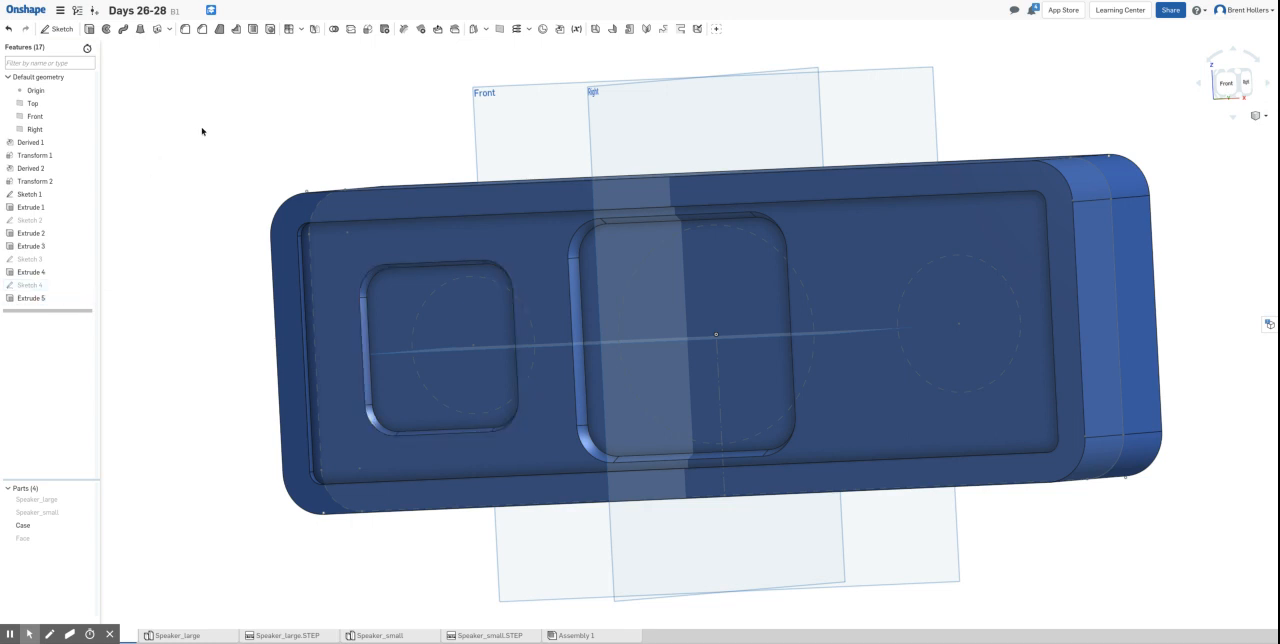
- Mirror the small pocket's cut, Extrude 5, across the Right plane as a feature mirror to add the opposite side pocket
click(316, 30)
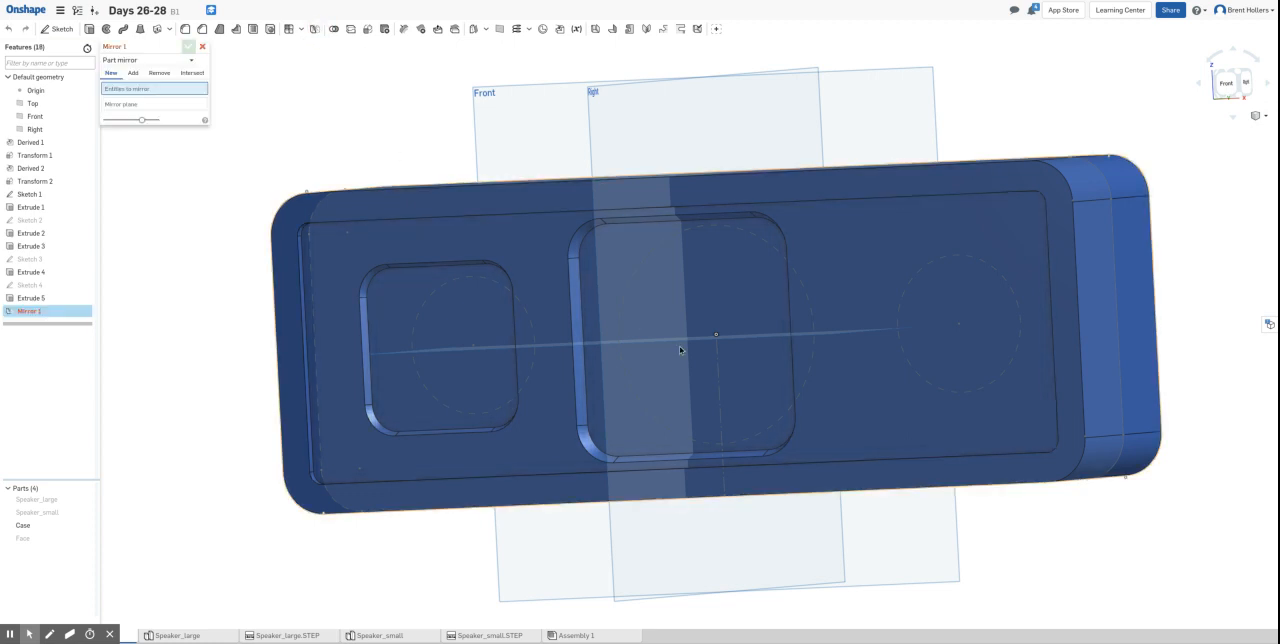
click(132, 60)
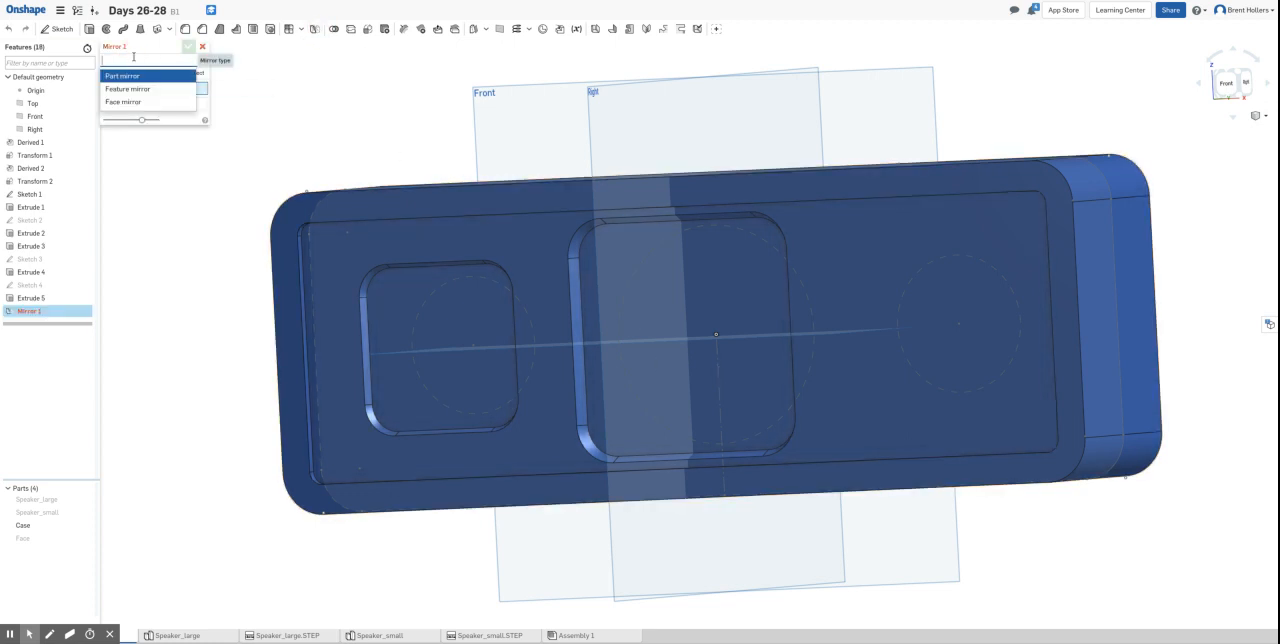
click(128, 89)
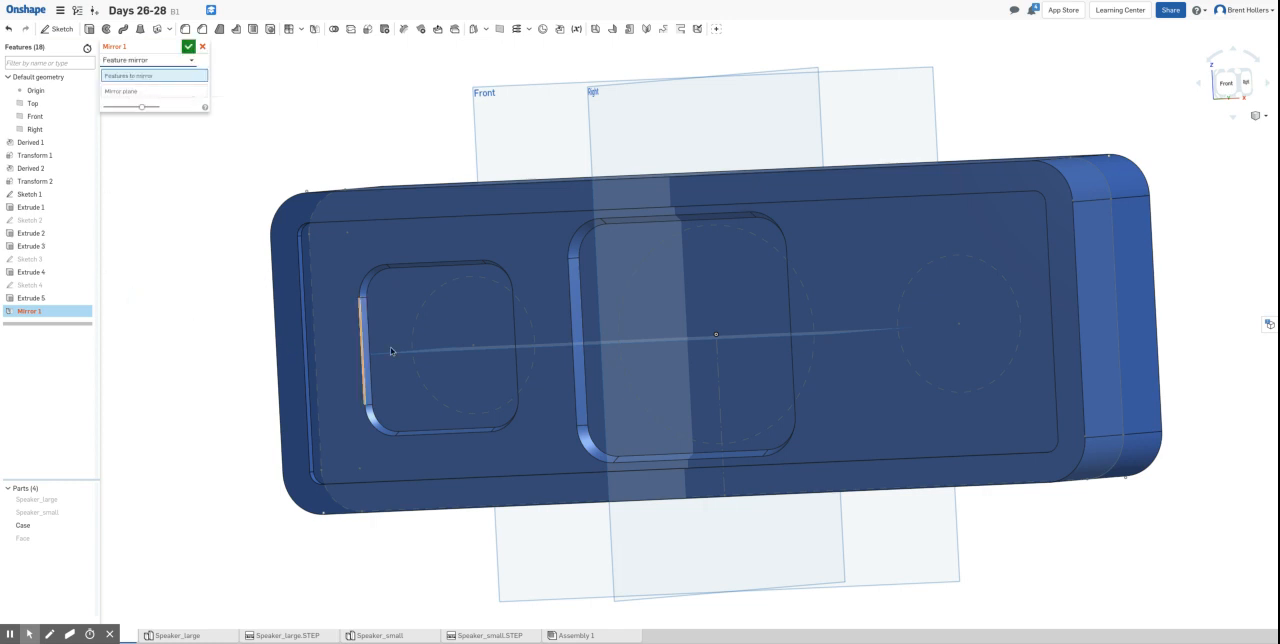
click(164, 91)
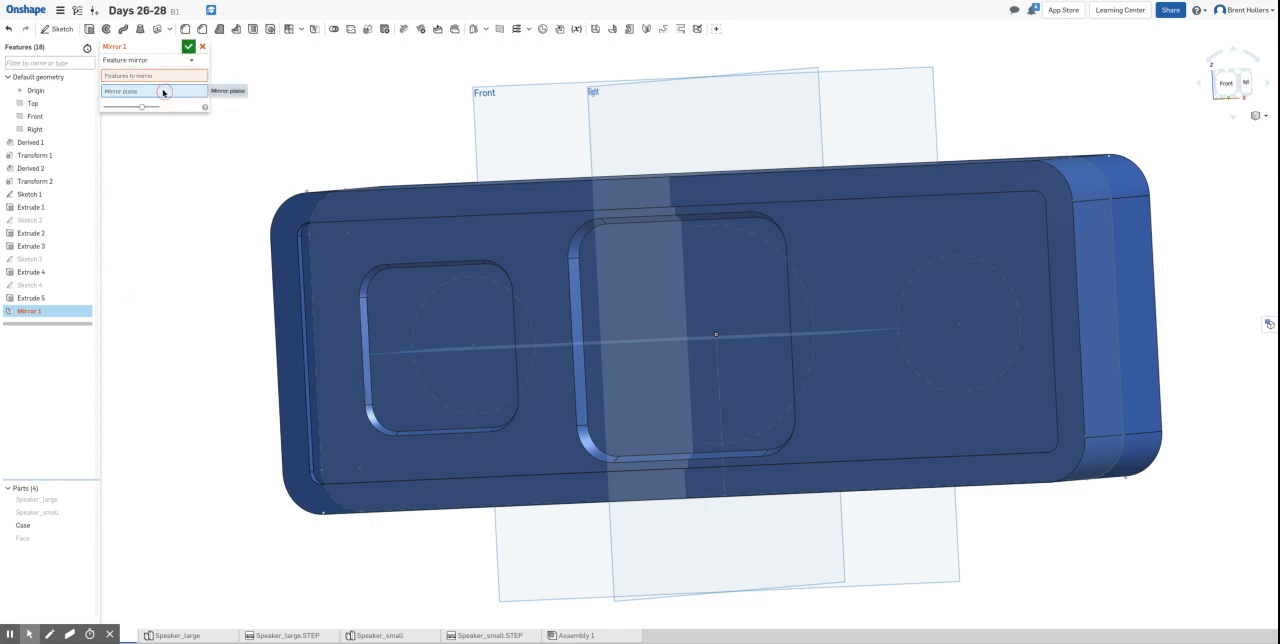
click(607, 113)
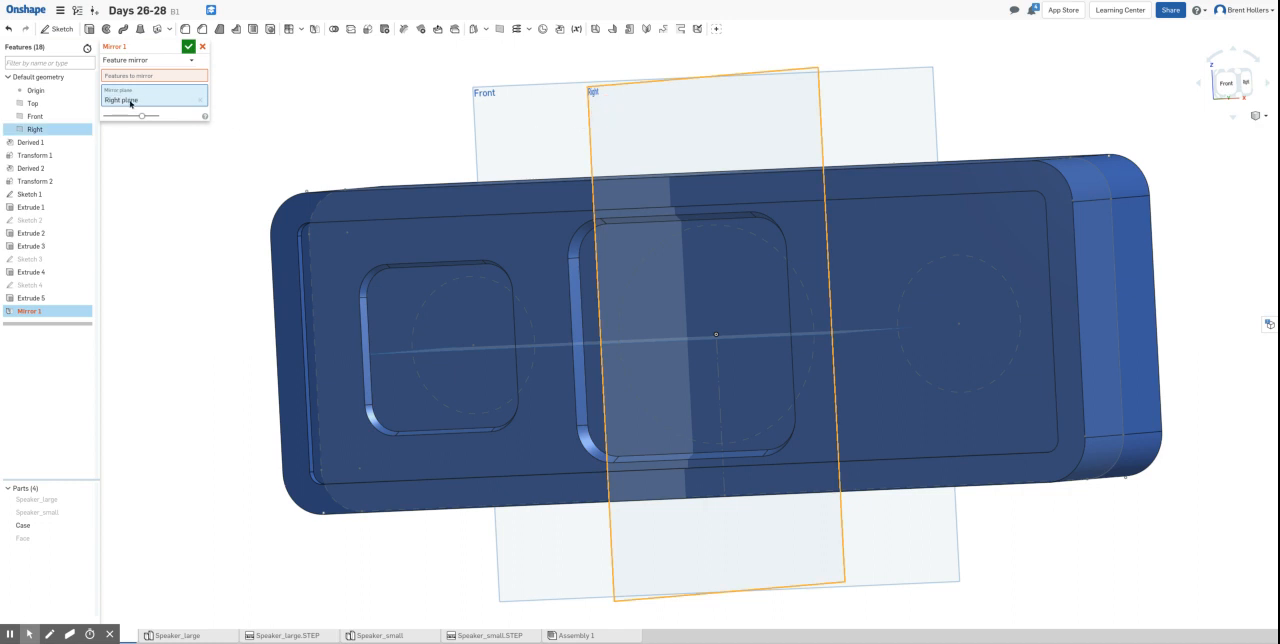
click(129, 75)
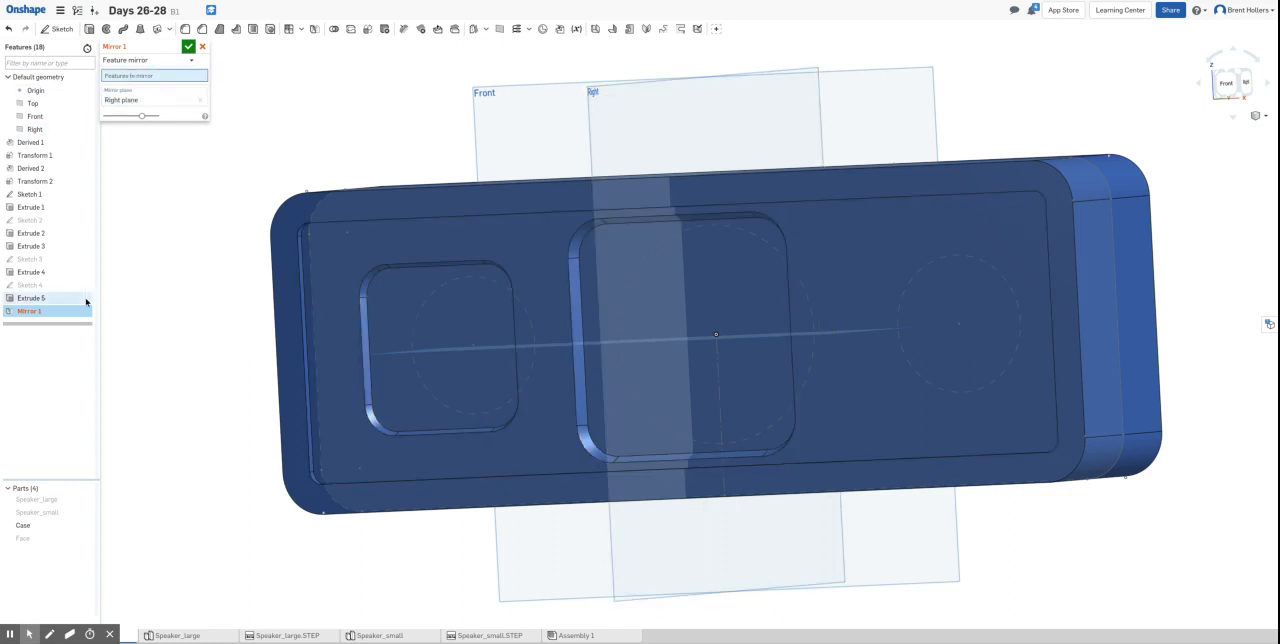
click(25, 298)
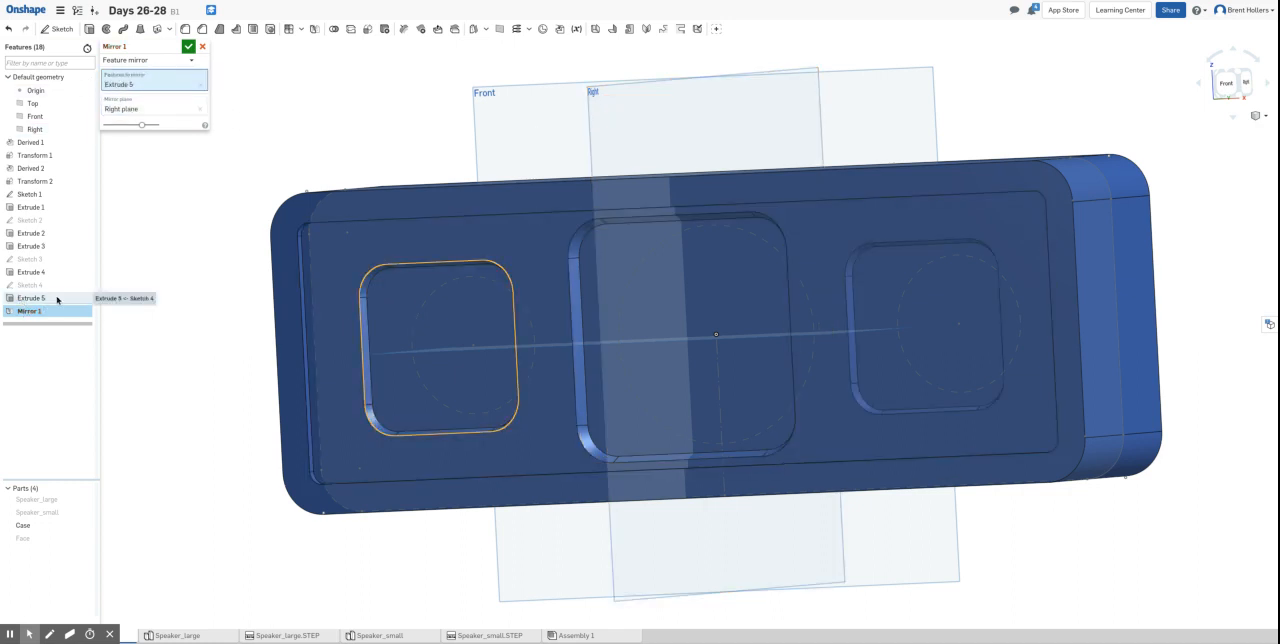
right_drag(1184, 279, 1111, 277)
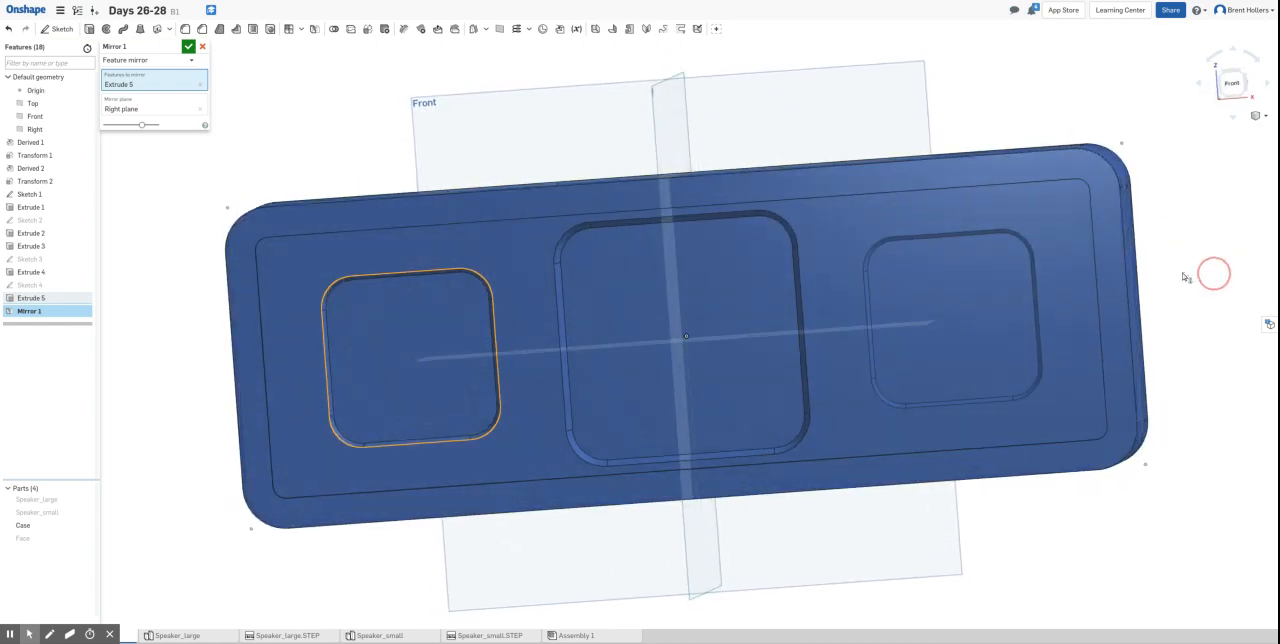
click(188, 47)
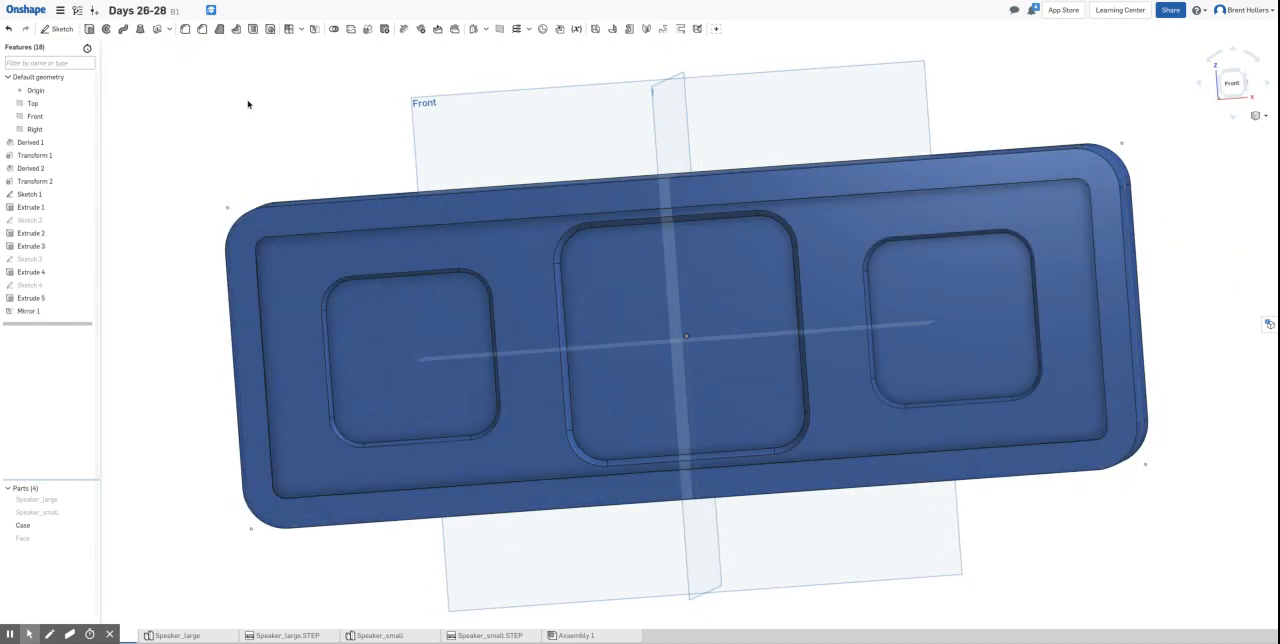
mouse_move(248, 104)
right_down()
mouse_move(269, 103)
mouse_move(206, 126)
mouse_move(263, 120)
mouse_move(240, 120)
right_up()
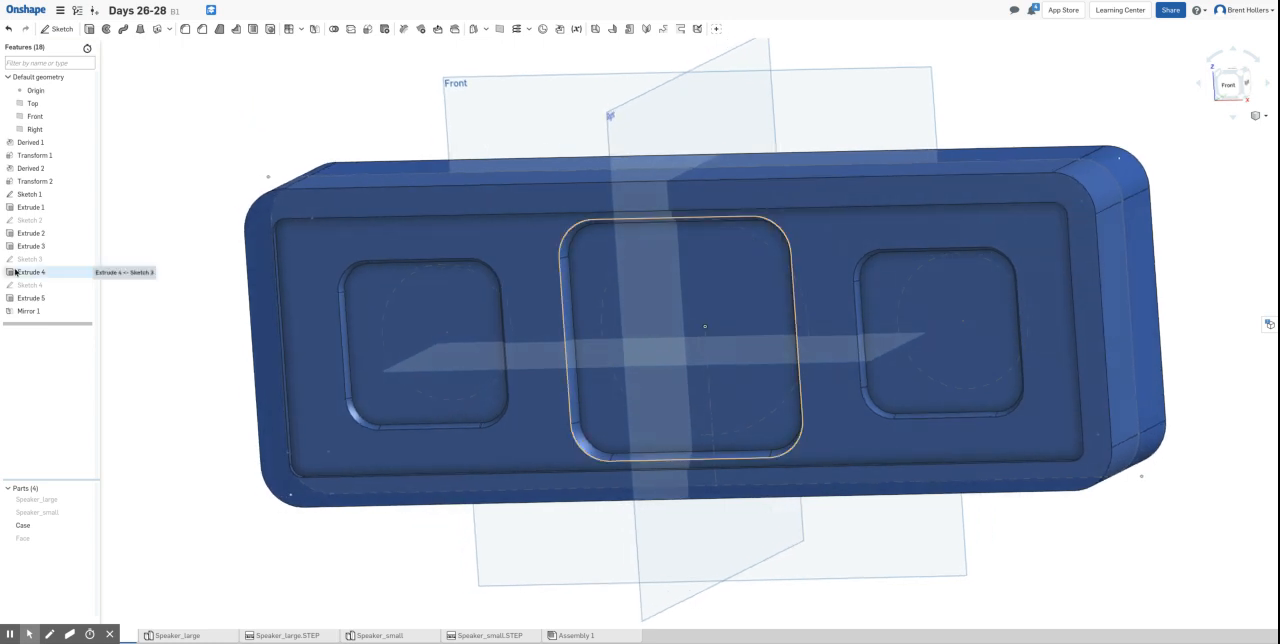